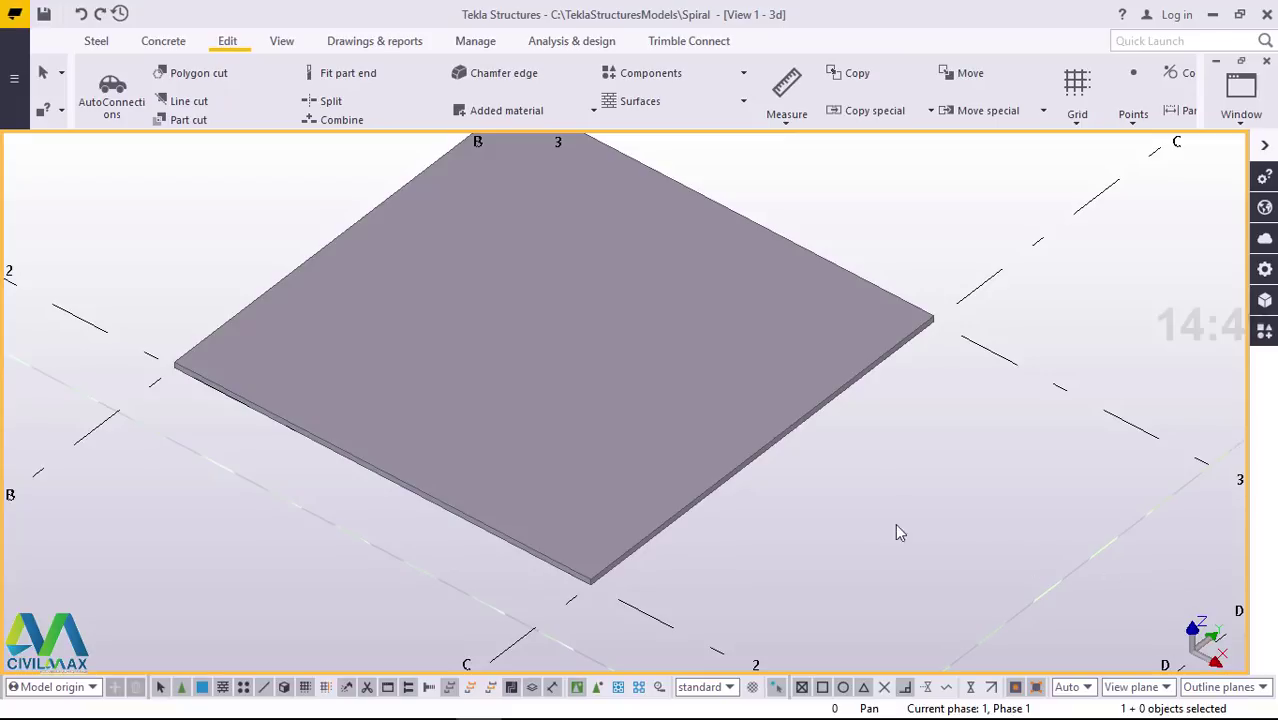
- Examine the contour plate's properties and browse the steel grades in its material catalog
click(553, 440)
ctrl+middle_drag(553, 440, 548, 564)
scroll(548, 564, down, 2)
scroll(491, 474, up, 10)
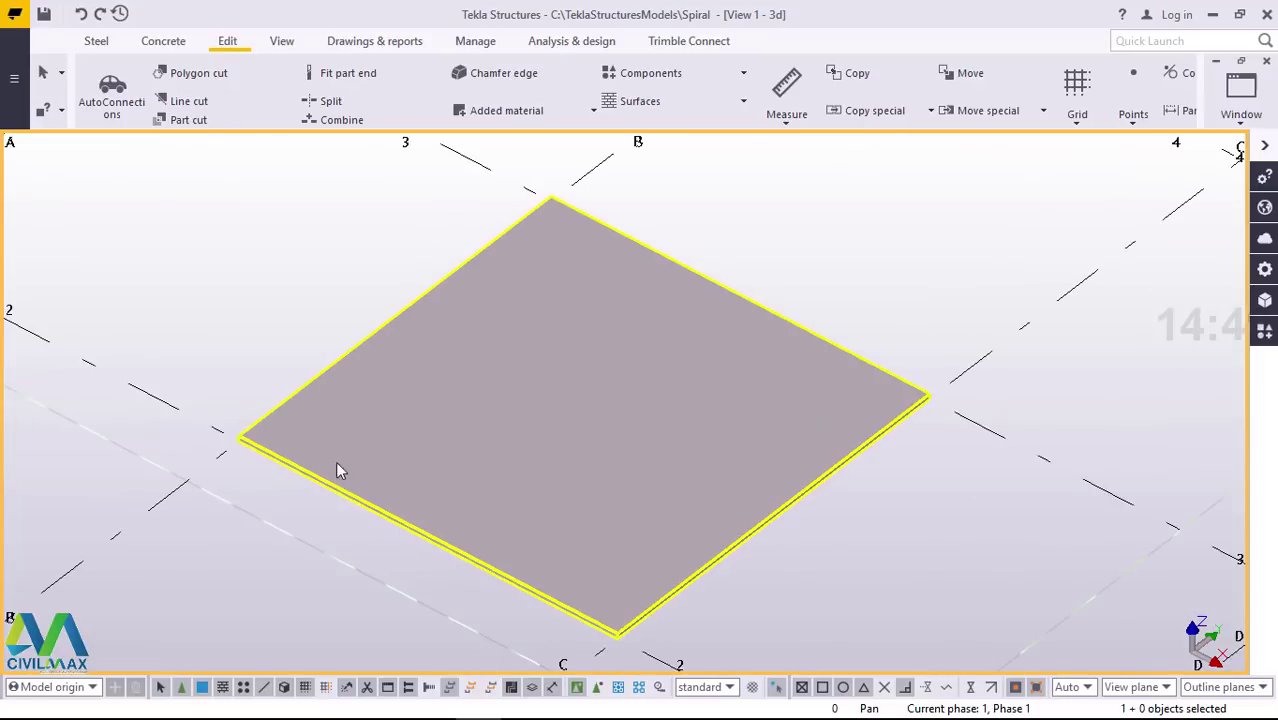
scroll(320, 437, down, 5)
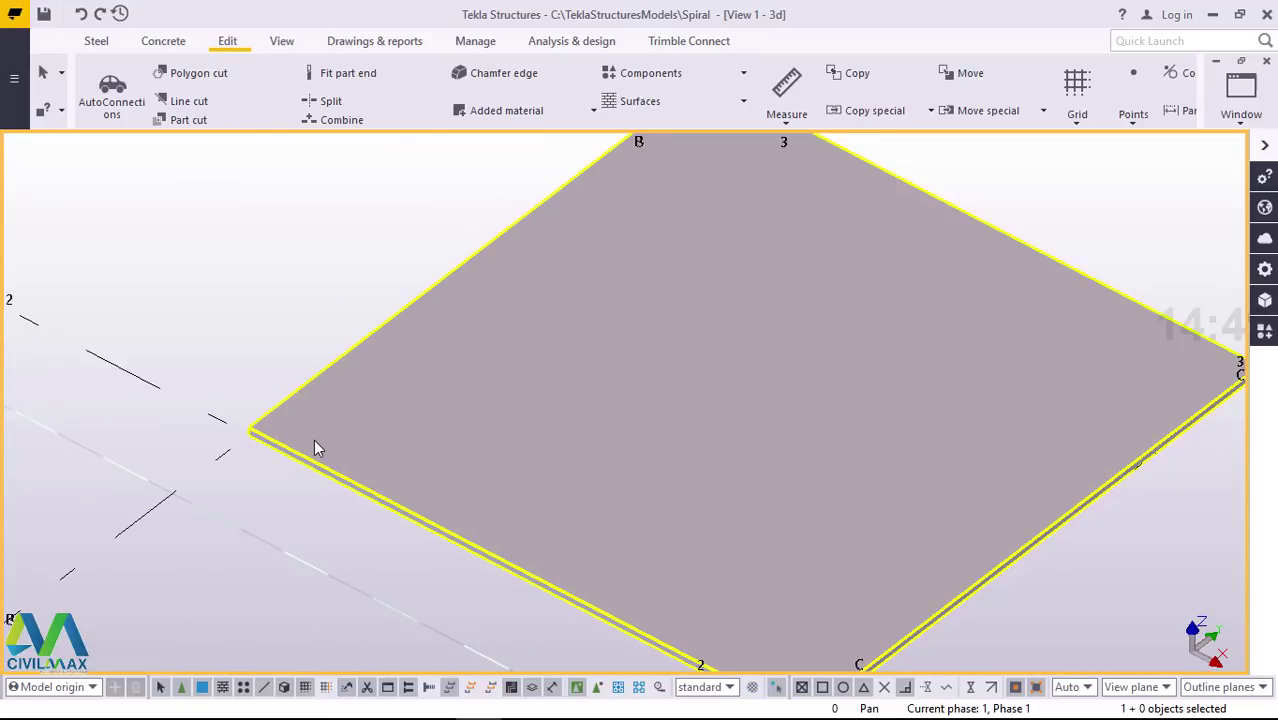
scroll(693, 442, up, 1)
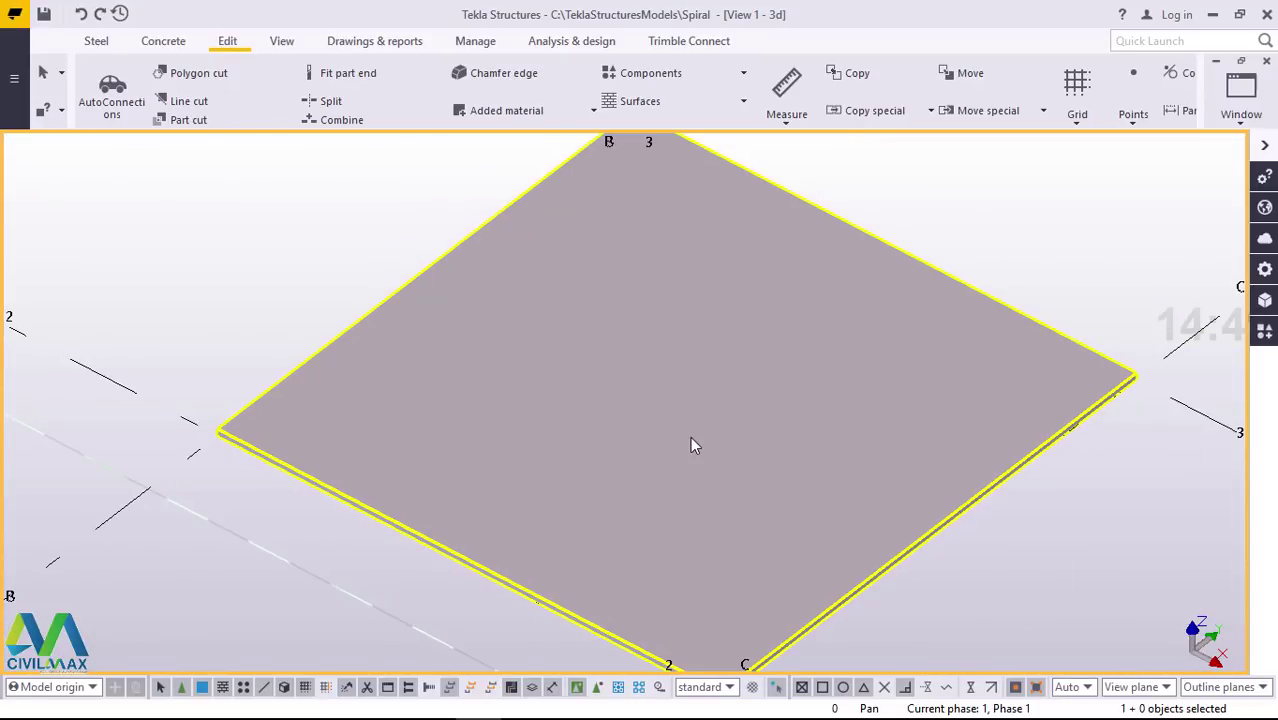
double_click(674, 428)
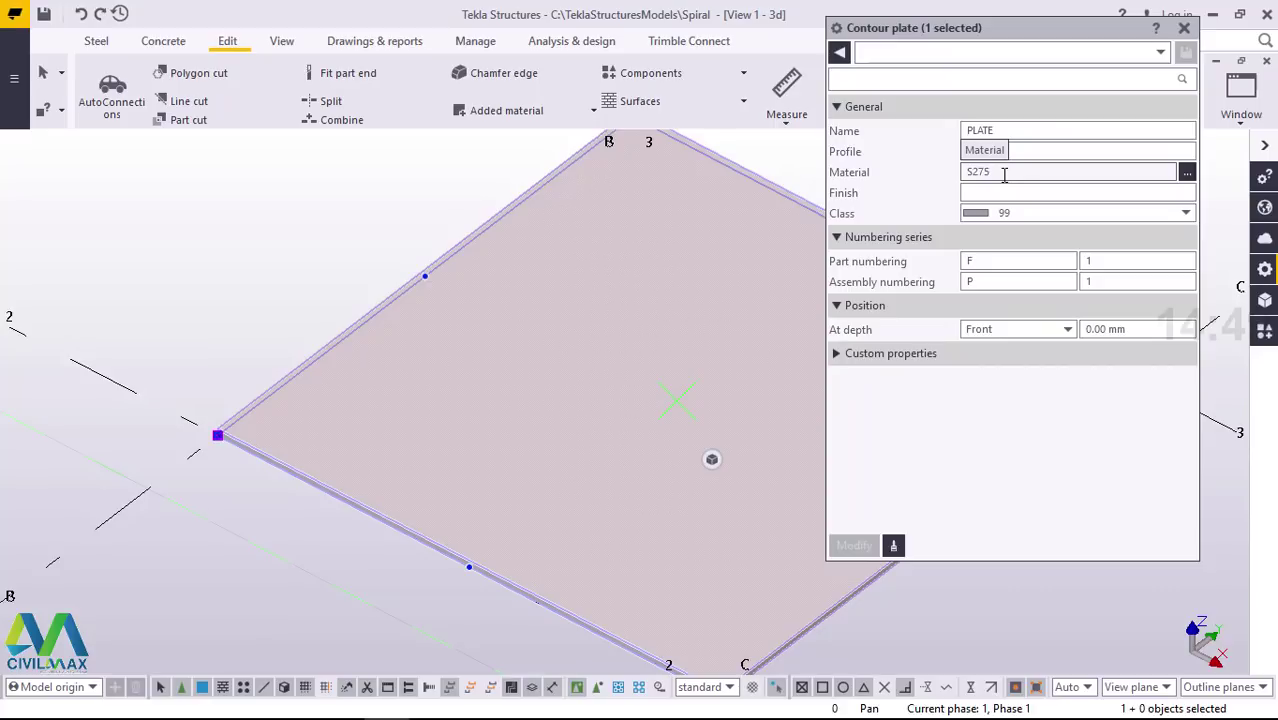
click(1187, 175)
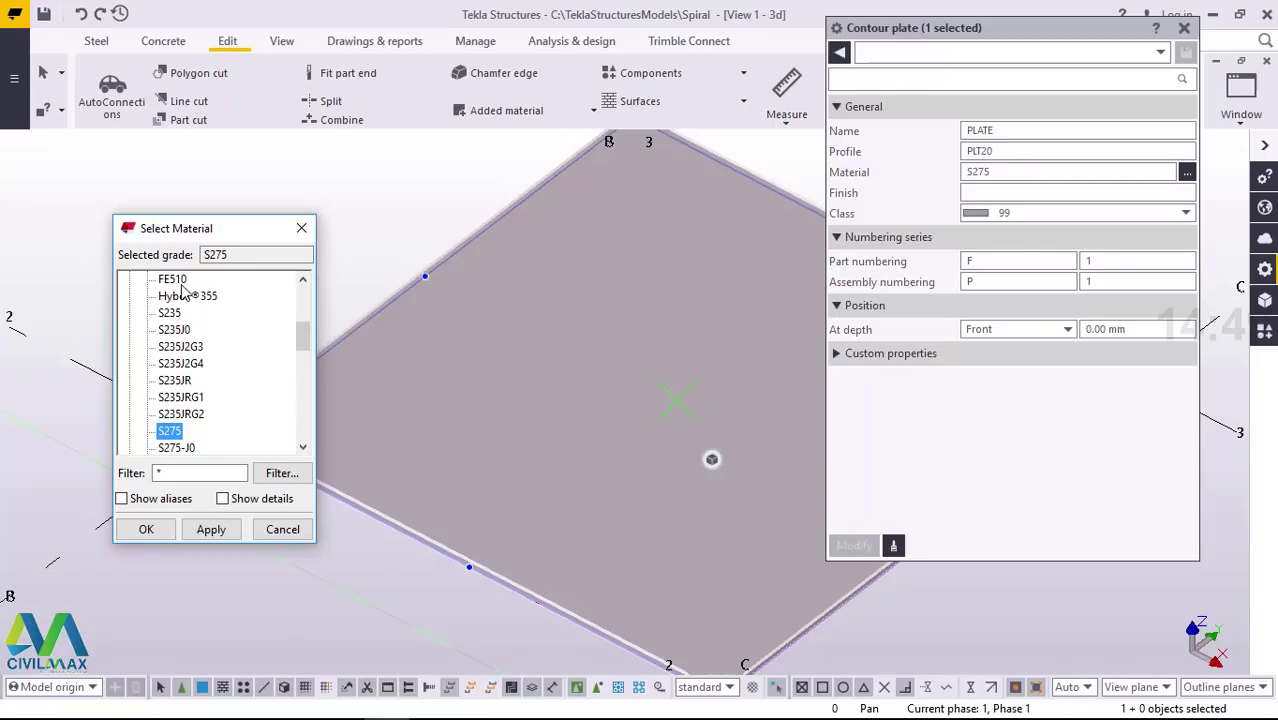
scroll(200, 395, down, 5)
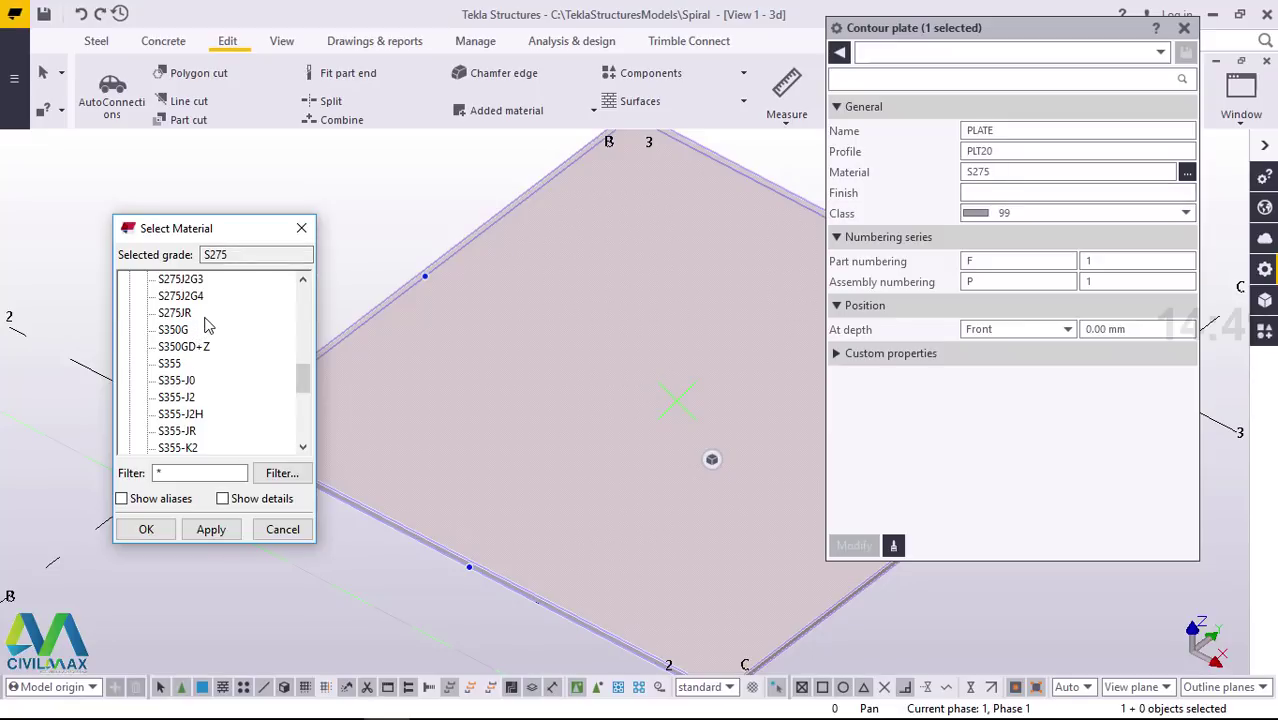
click(301, 228)
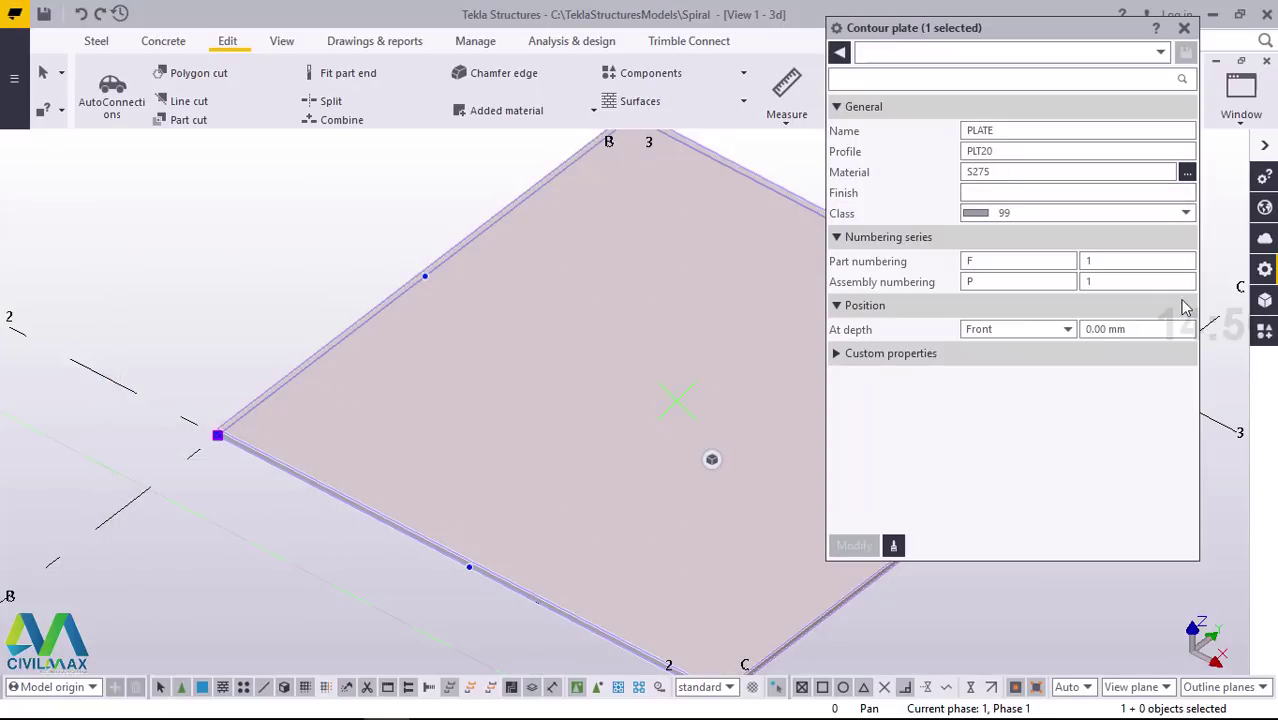
click(1184, 28)
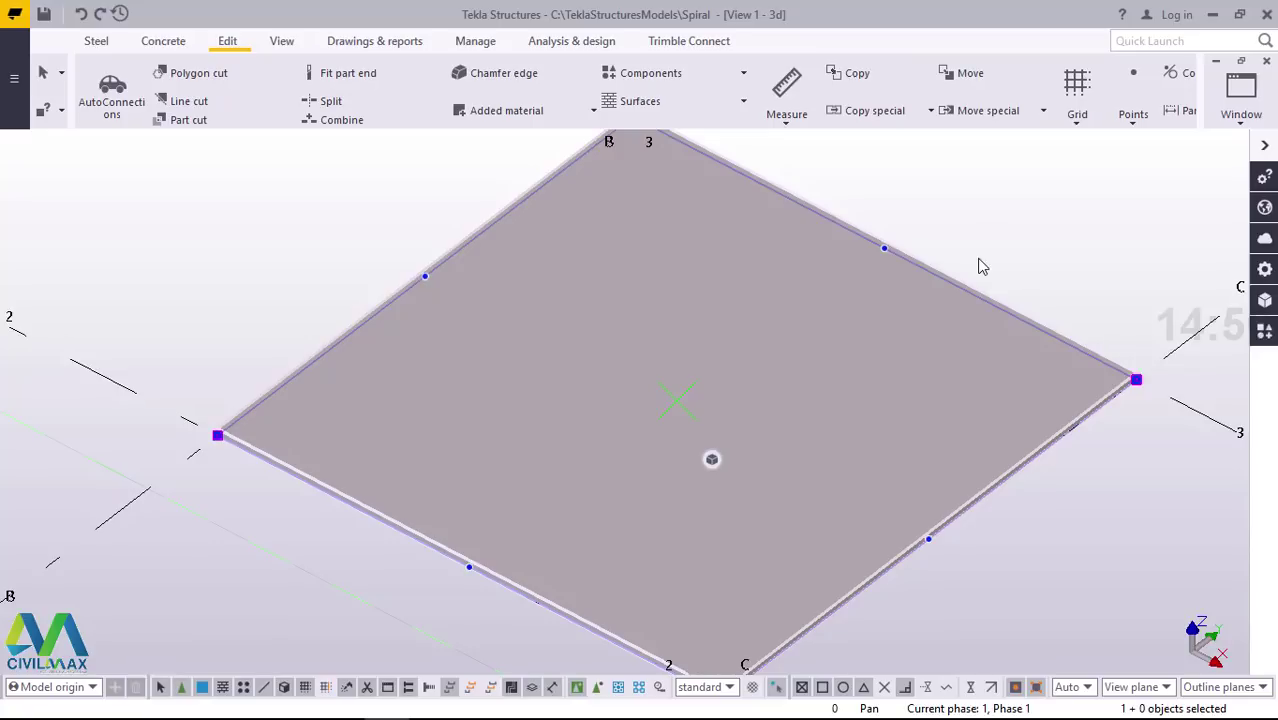
click(1003, 218)
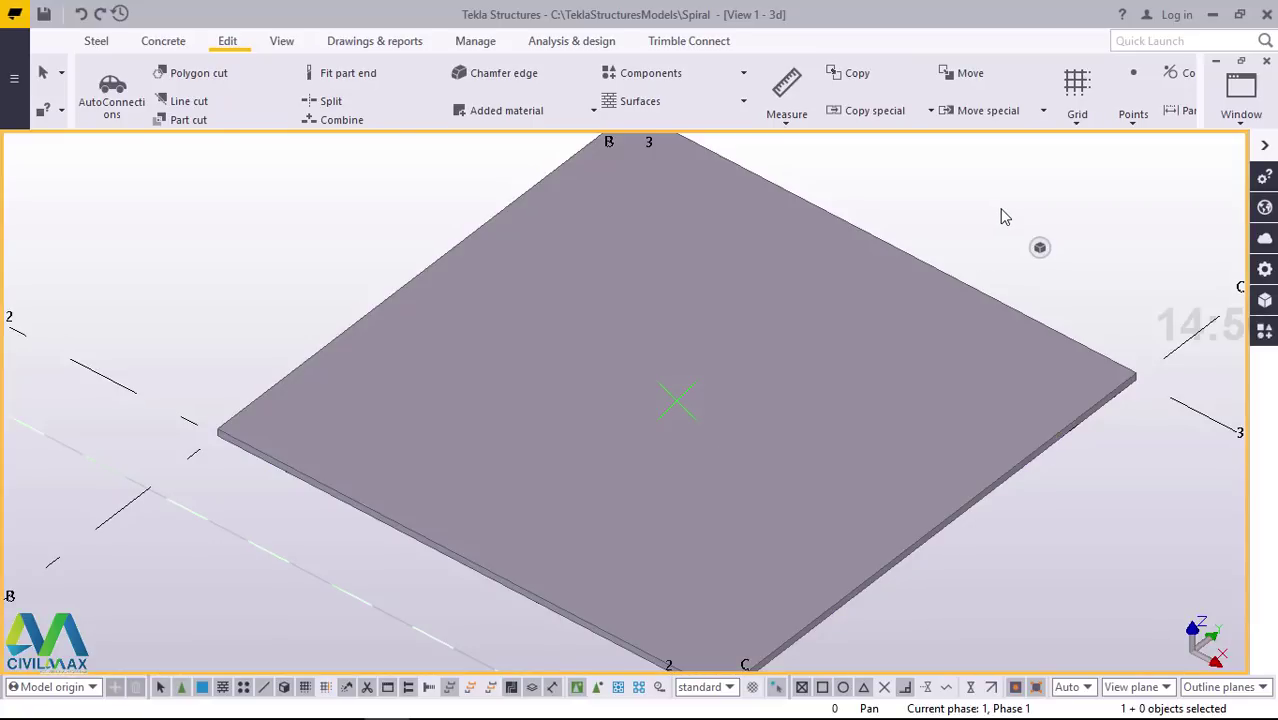
click(862, 240)
scroll(653, 334, down, 3)
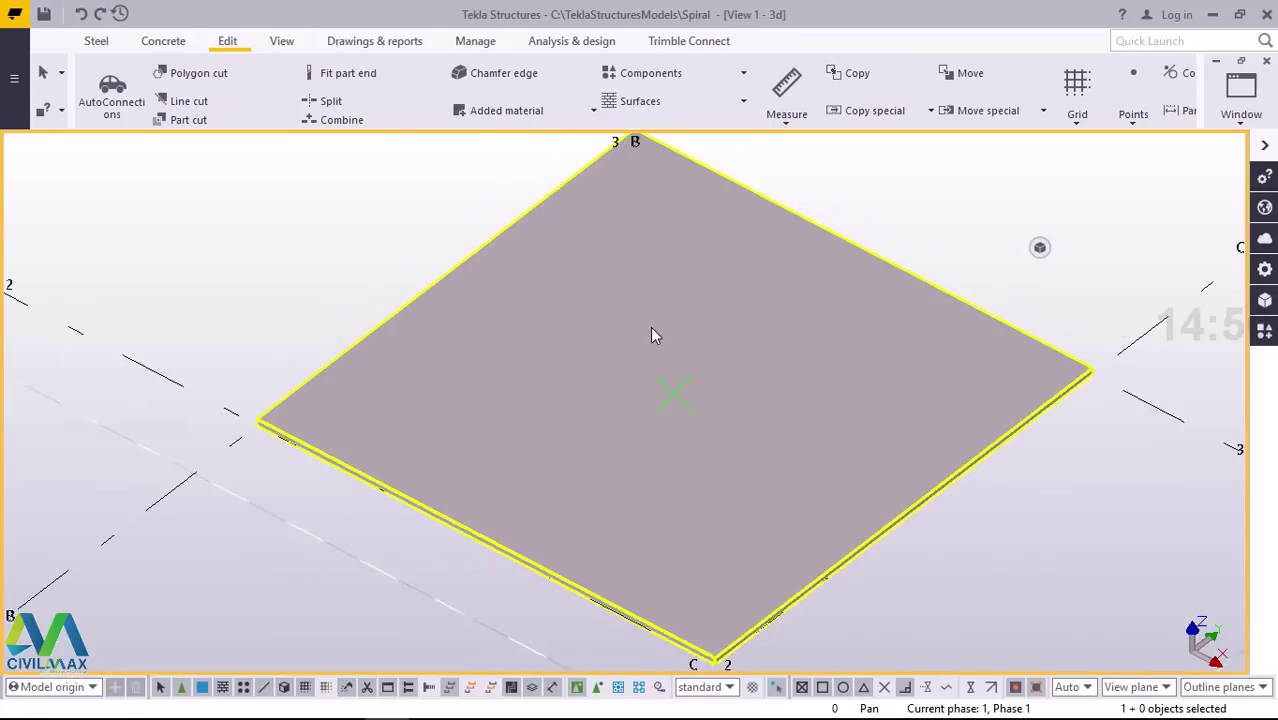
scroll(665, 596, up, 4)
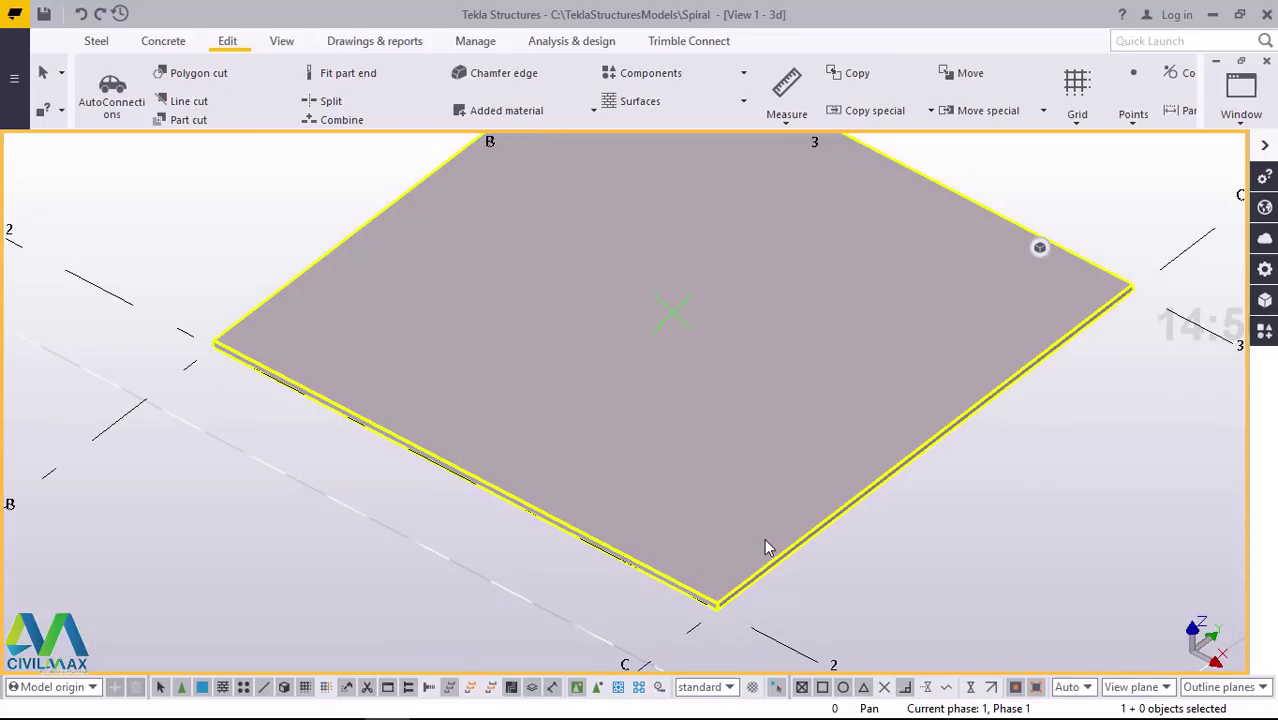
click(847, 518)
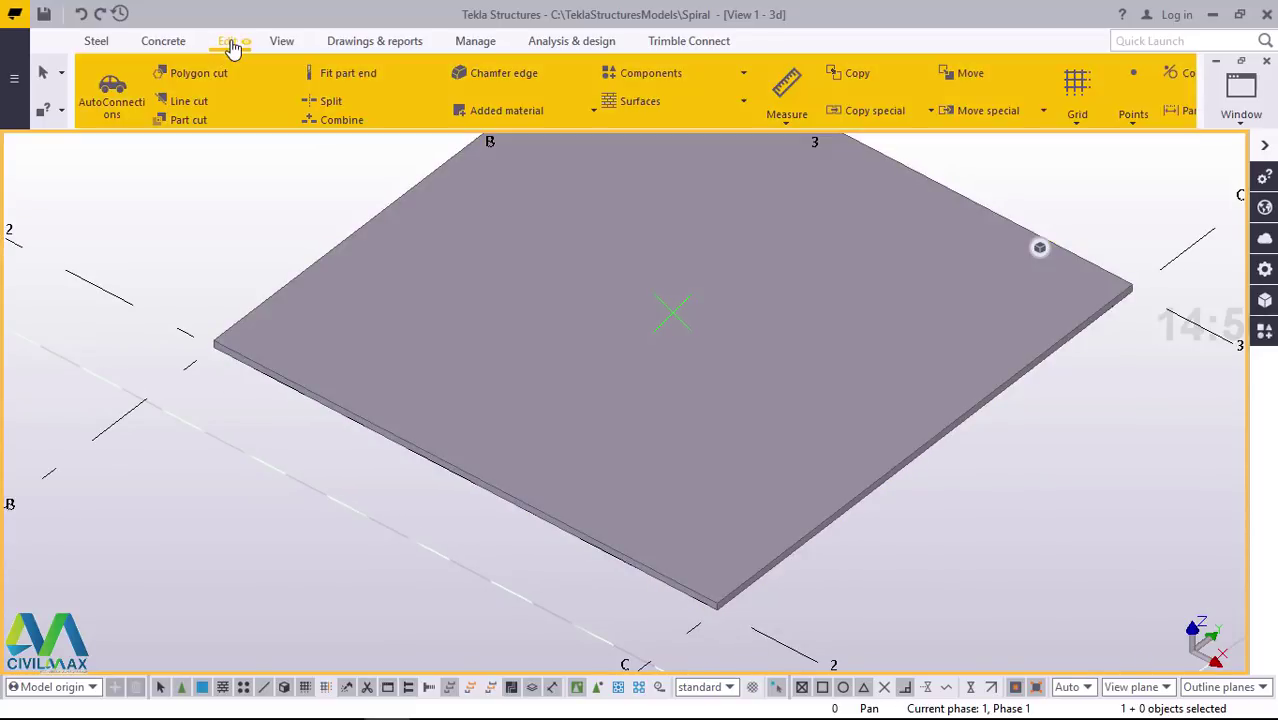
- Create one dividing point on the upper edge of the plate's long front side, between its corners at grids B-2 and C-2
click(1135, 118)
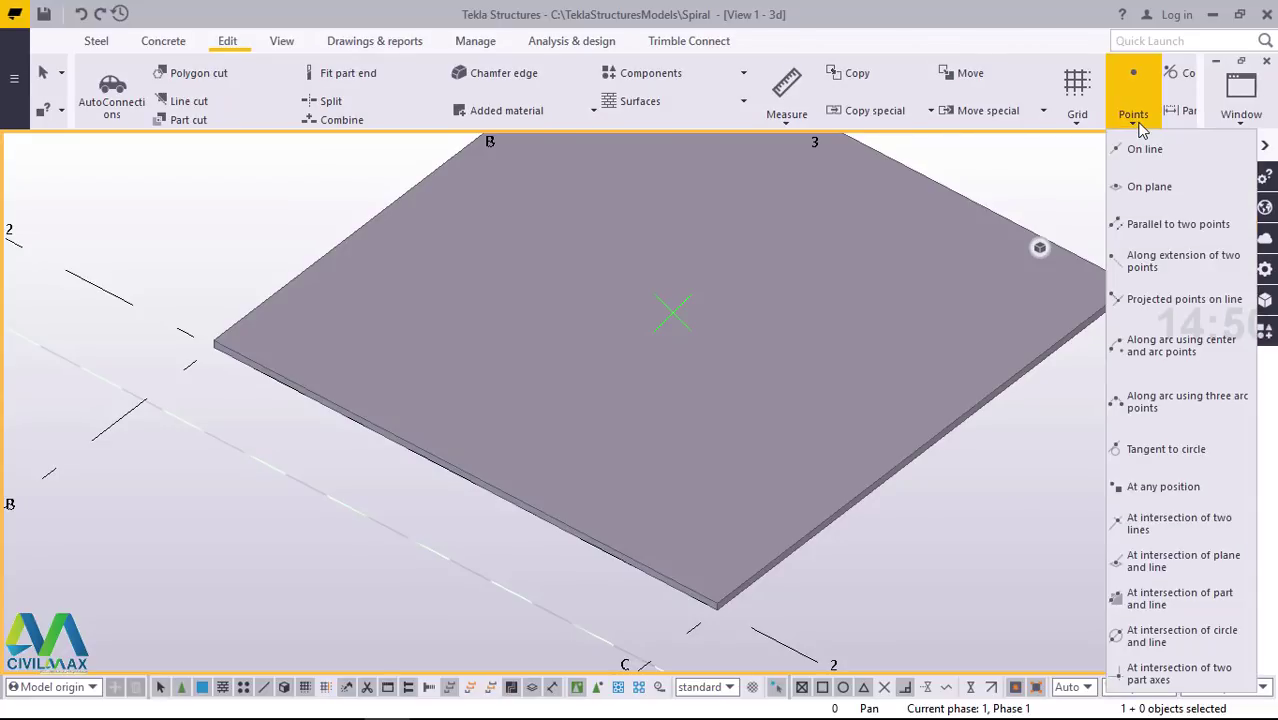
click(1141, 150)
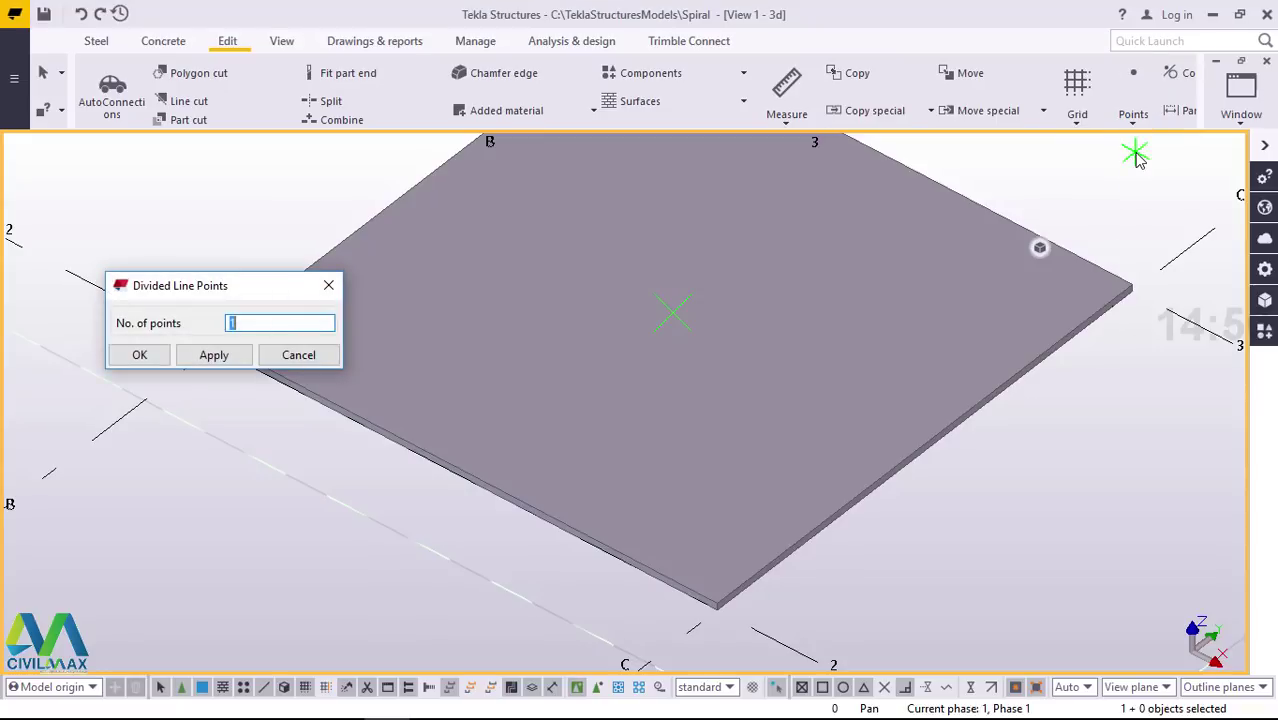
scroll(1064, 328, down, 2)
middle_drag(1068, 337, 1196, 300)
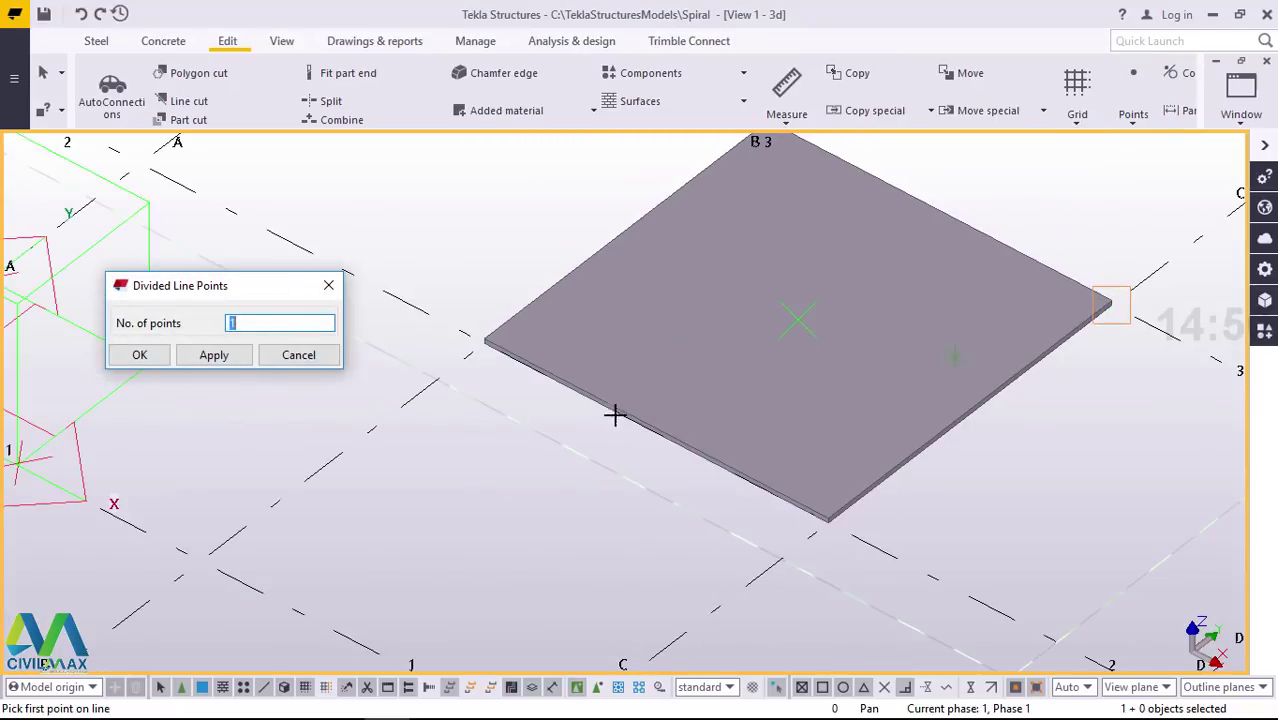
scroll(517, 354, up, 2)
scroll(476, 349, up, 3)
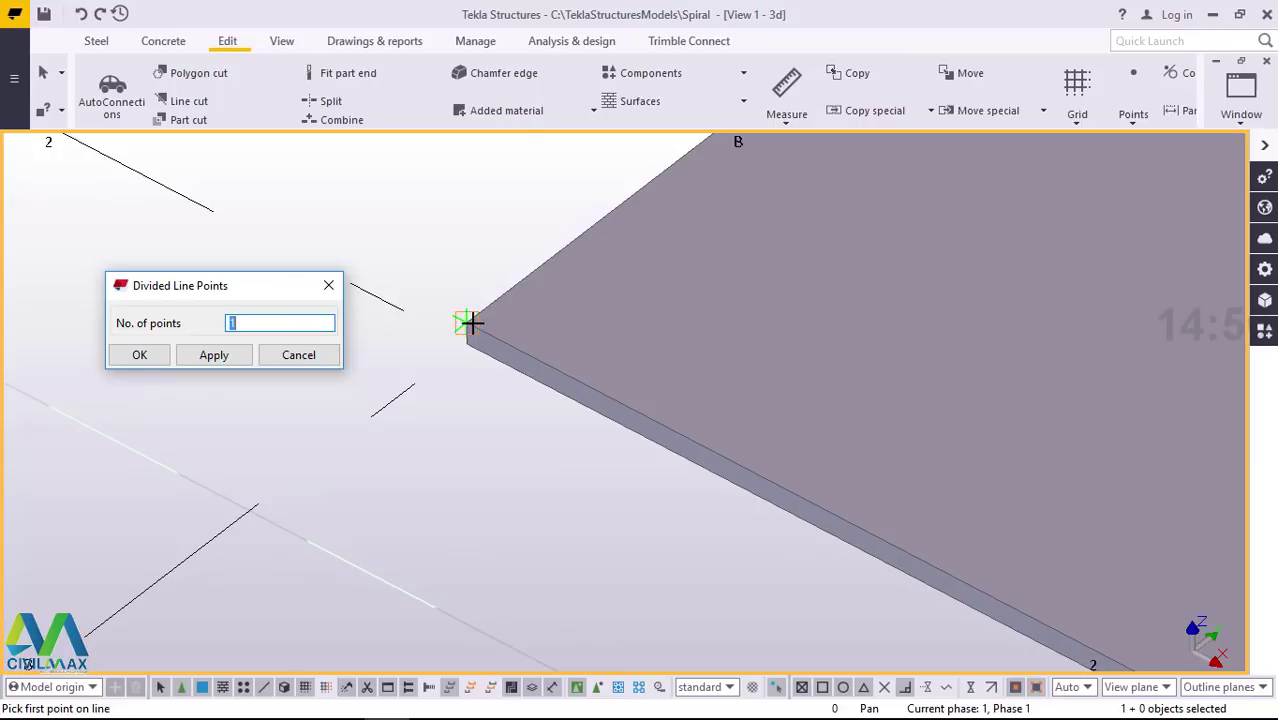
click(466, 322)
scroll(434, 251, down, 3)
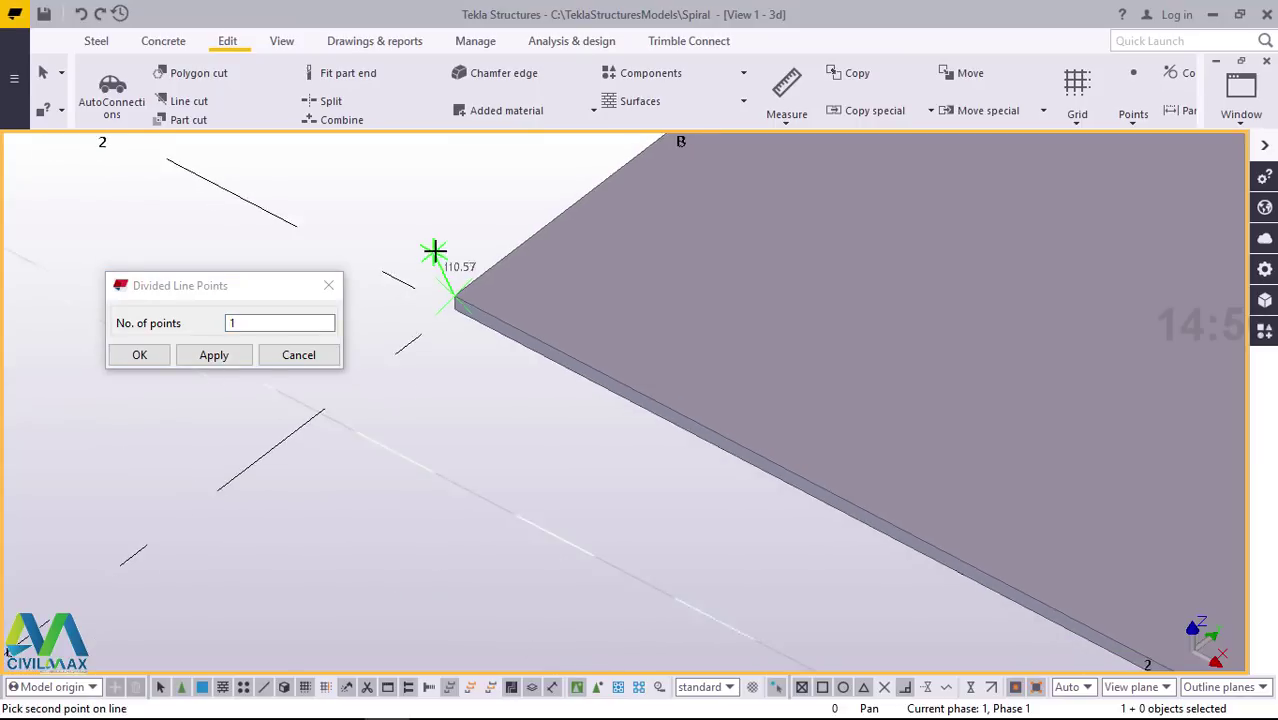
scroll(948, 545, up, 3)
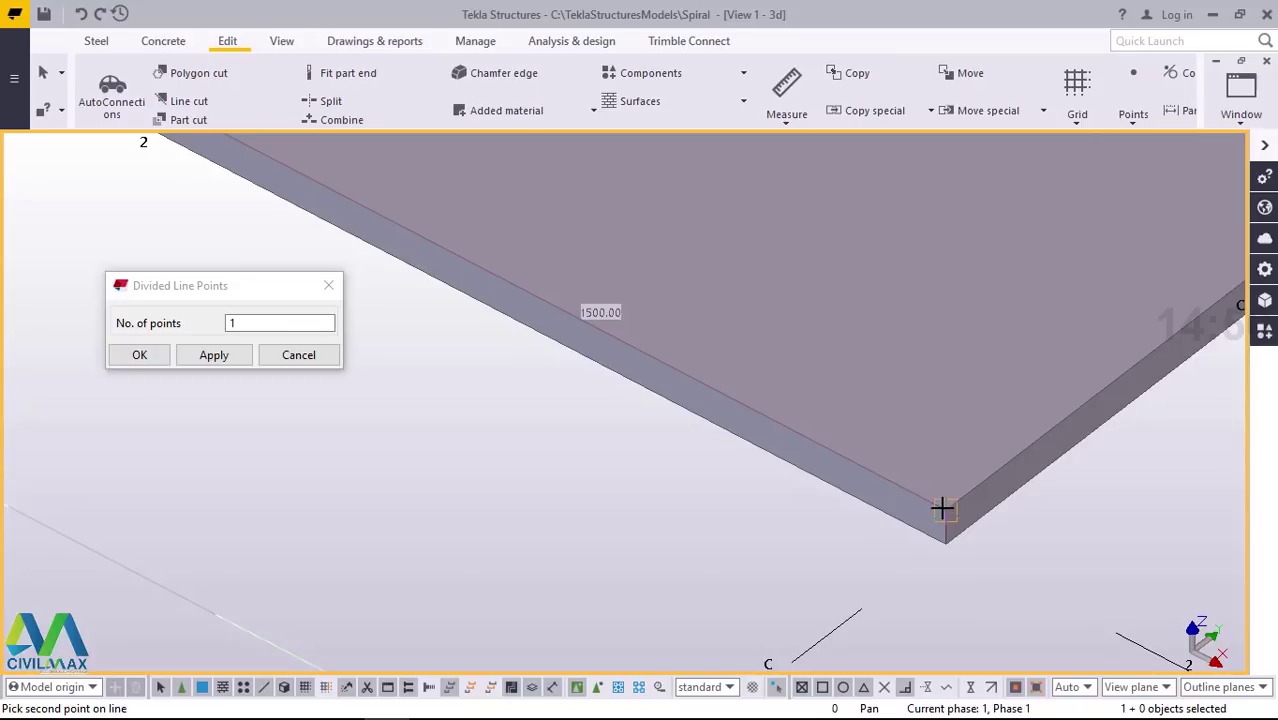
click(952, 474)
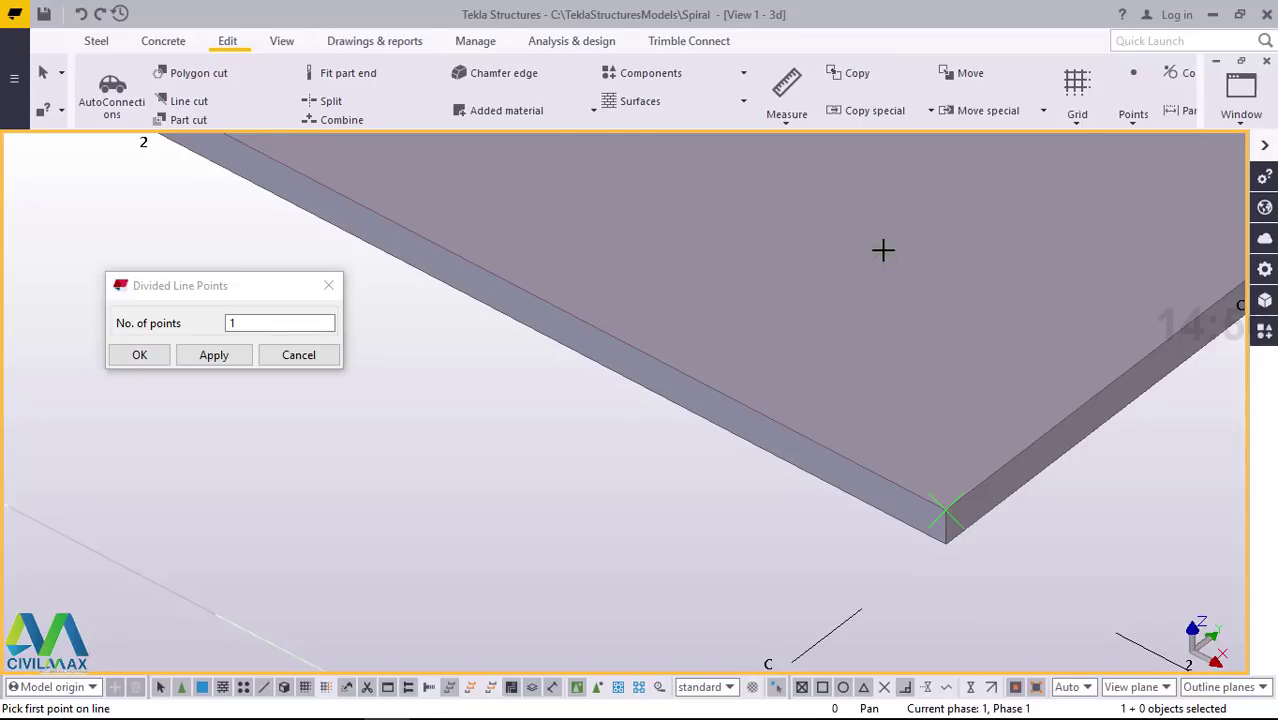
right_click(882, 250)
click(920, 263)
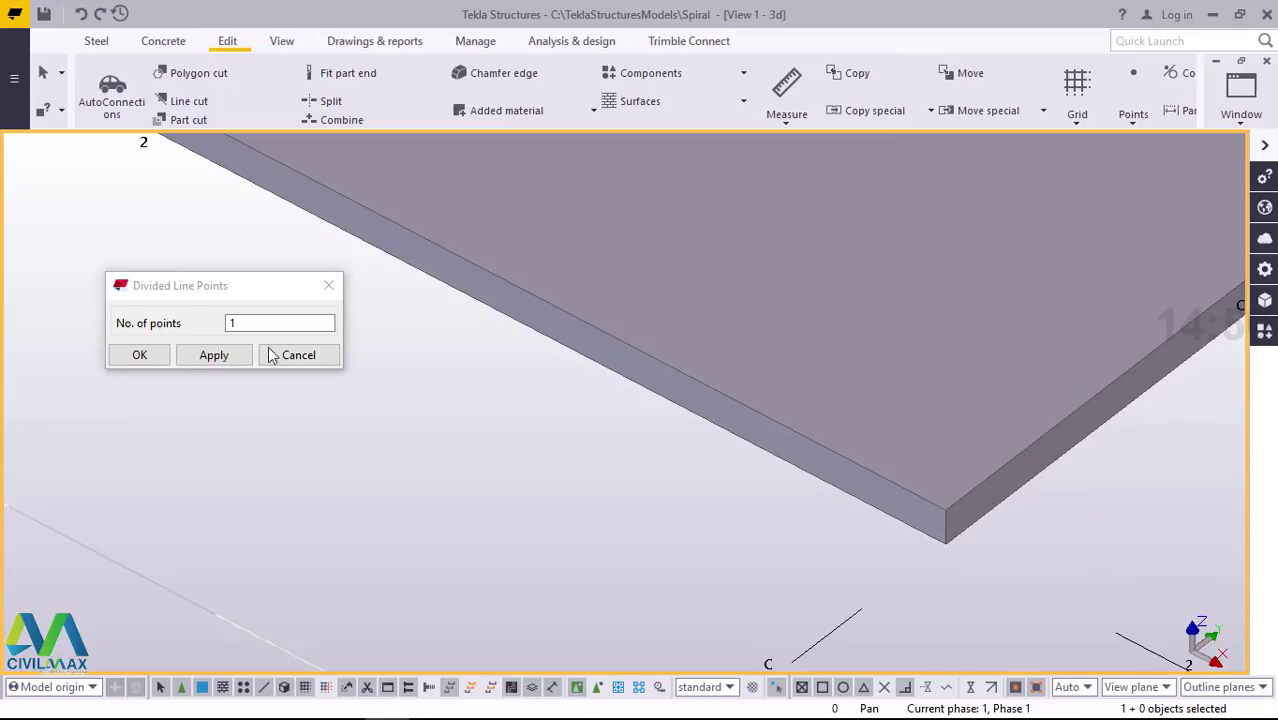
click(141, 358)
- Select the new point at the middle of the plate's edge and open the linear copy settings for it
scroll(922, 456, up, 3)
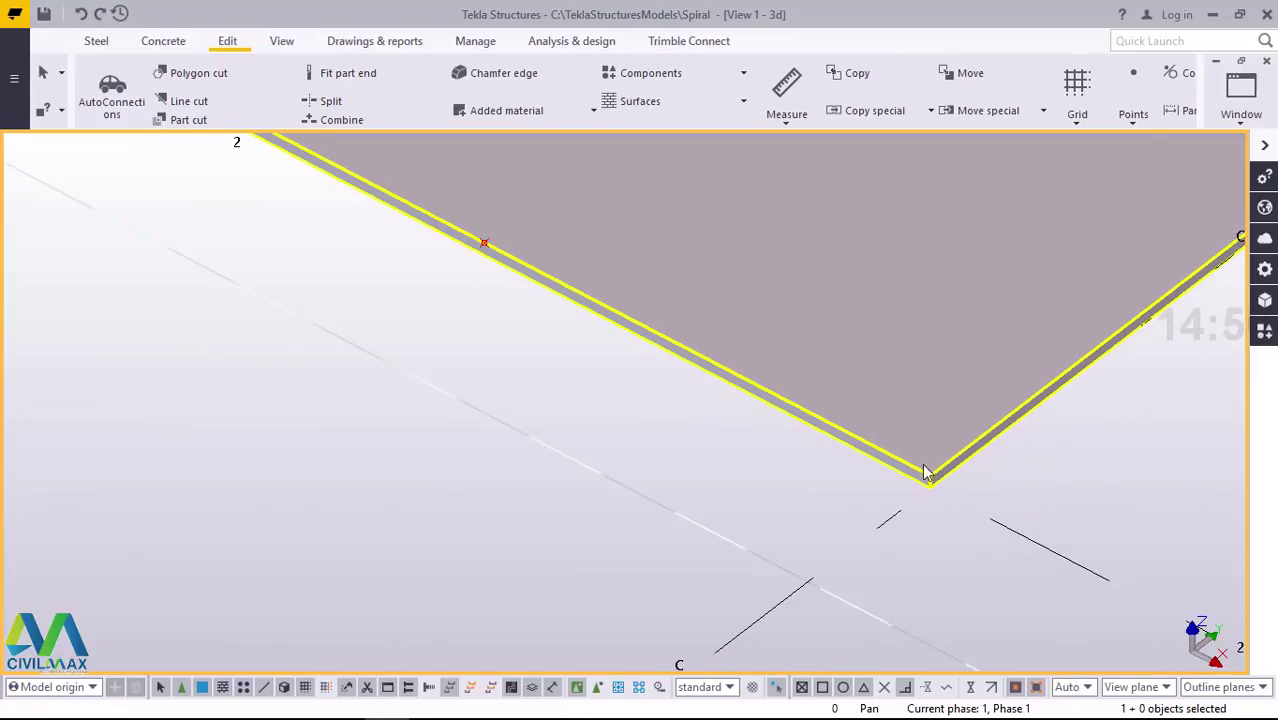
scroll(739, 536, up, 2)
scroll(727, 471, down, 3)
scroll(711, 451, up, 5)
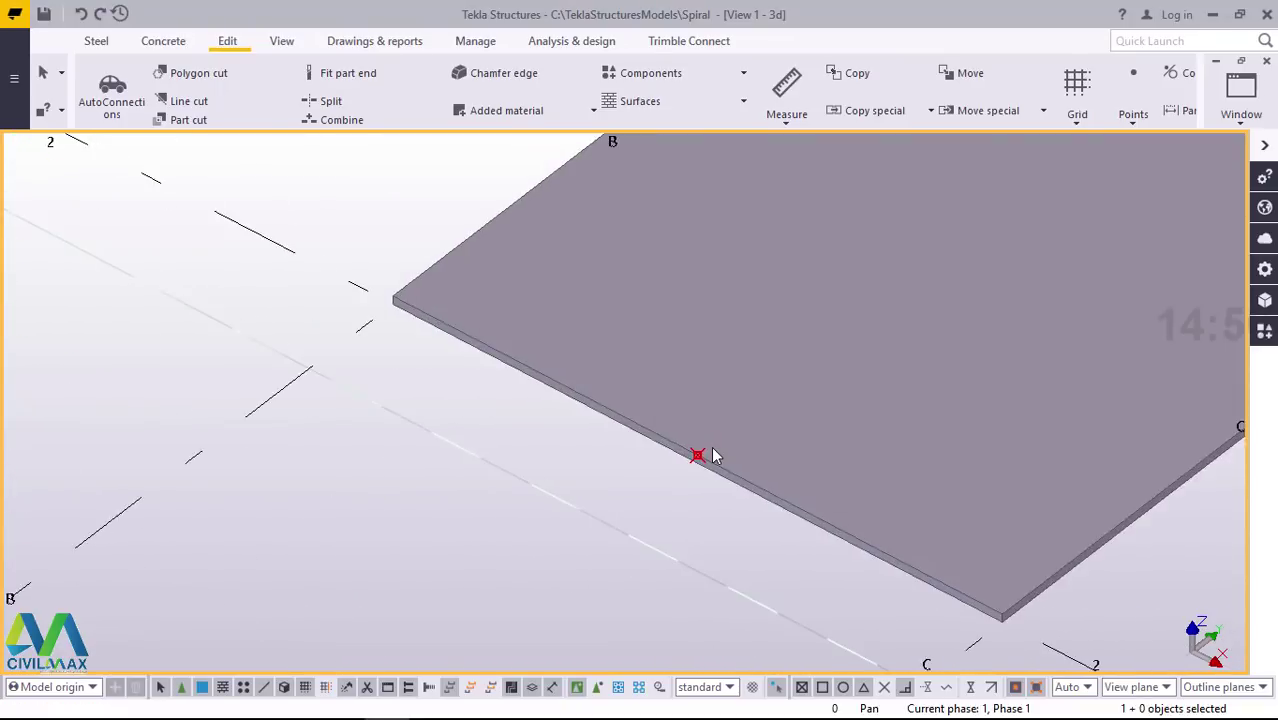
scroll(712, 456, down, 4)
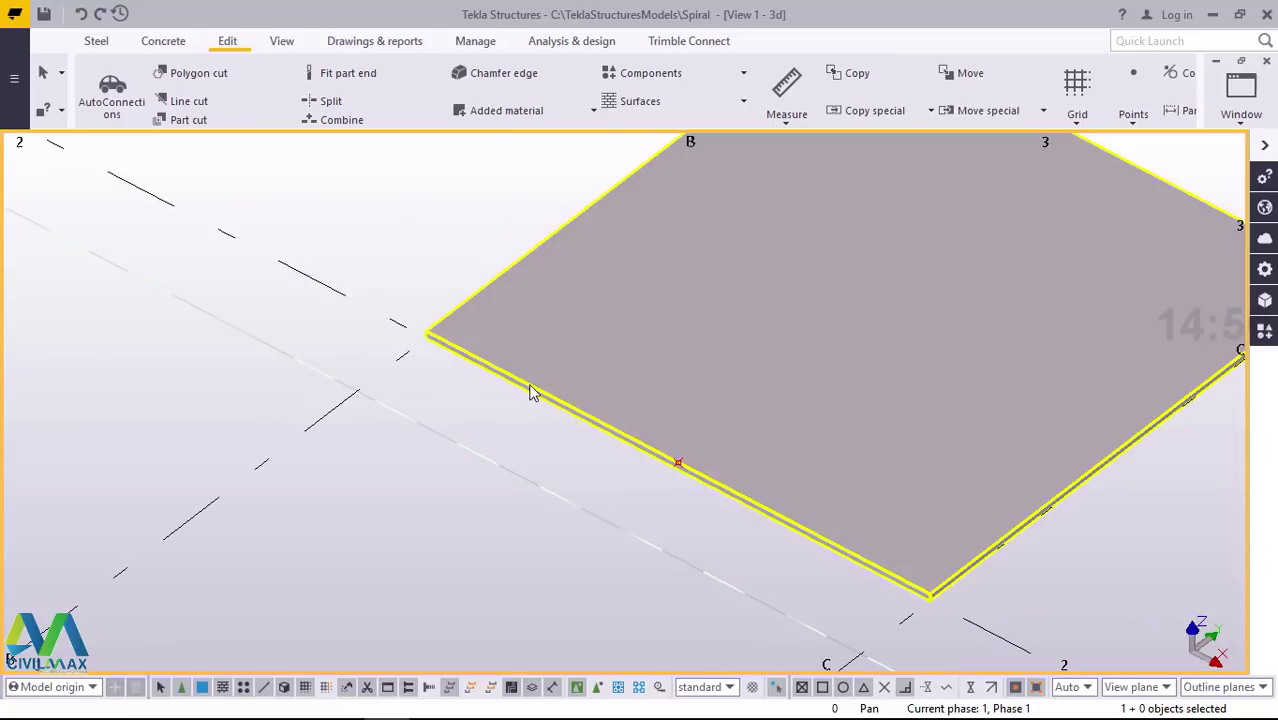
scroll(800, 510, up, 2)
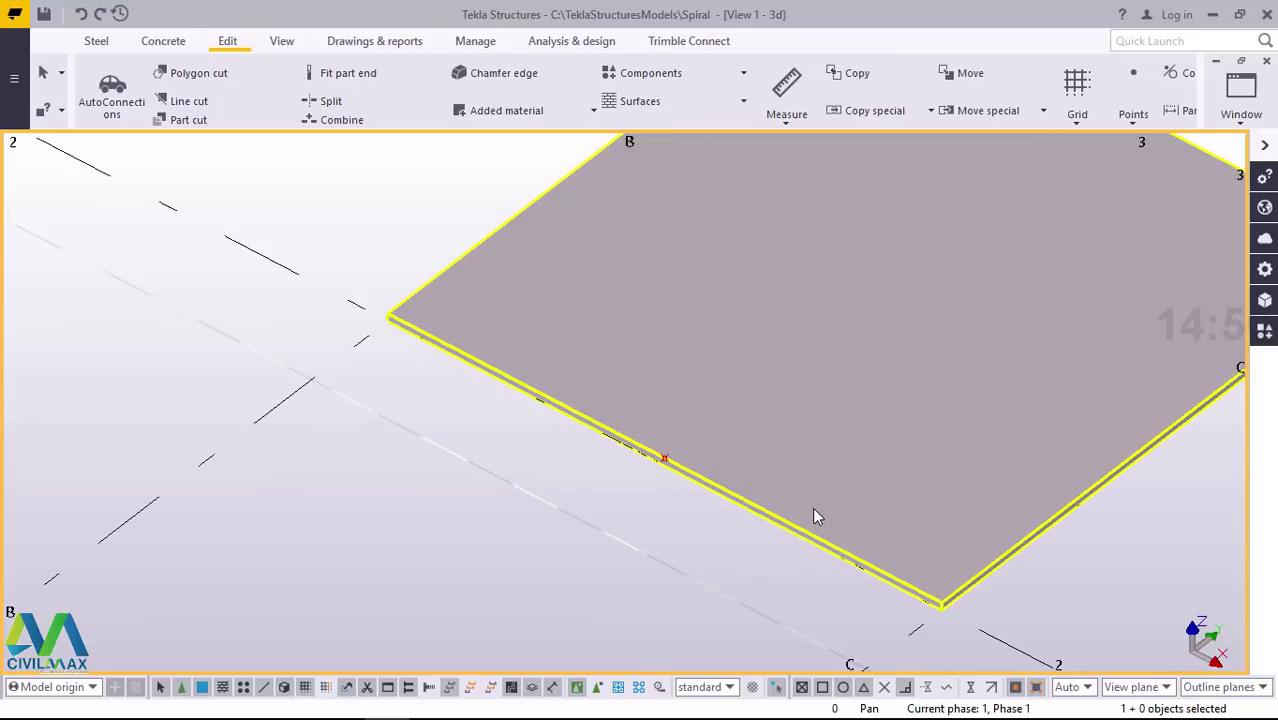
scroll(634, 448, up, 3)
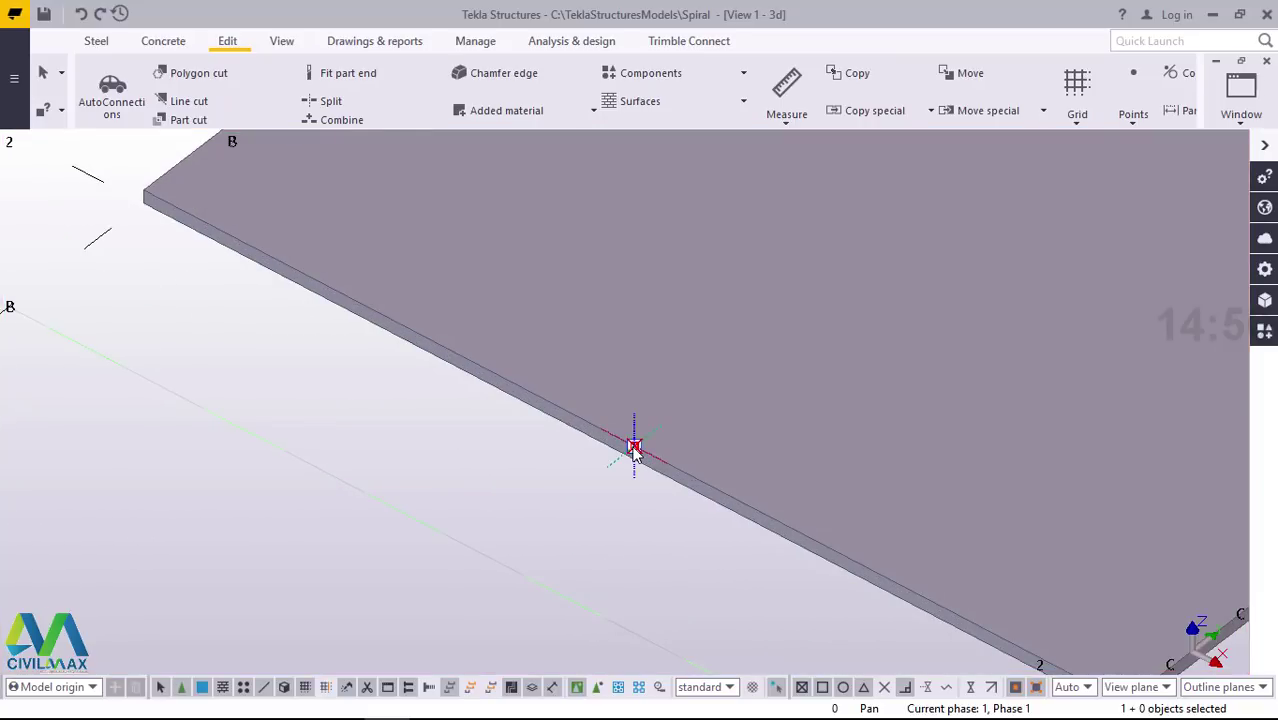
right_click(634, 448)
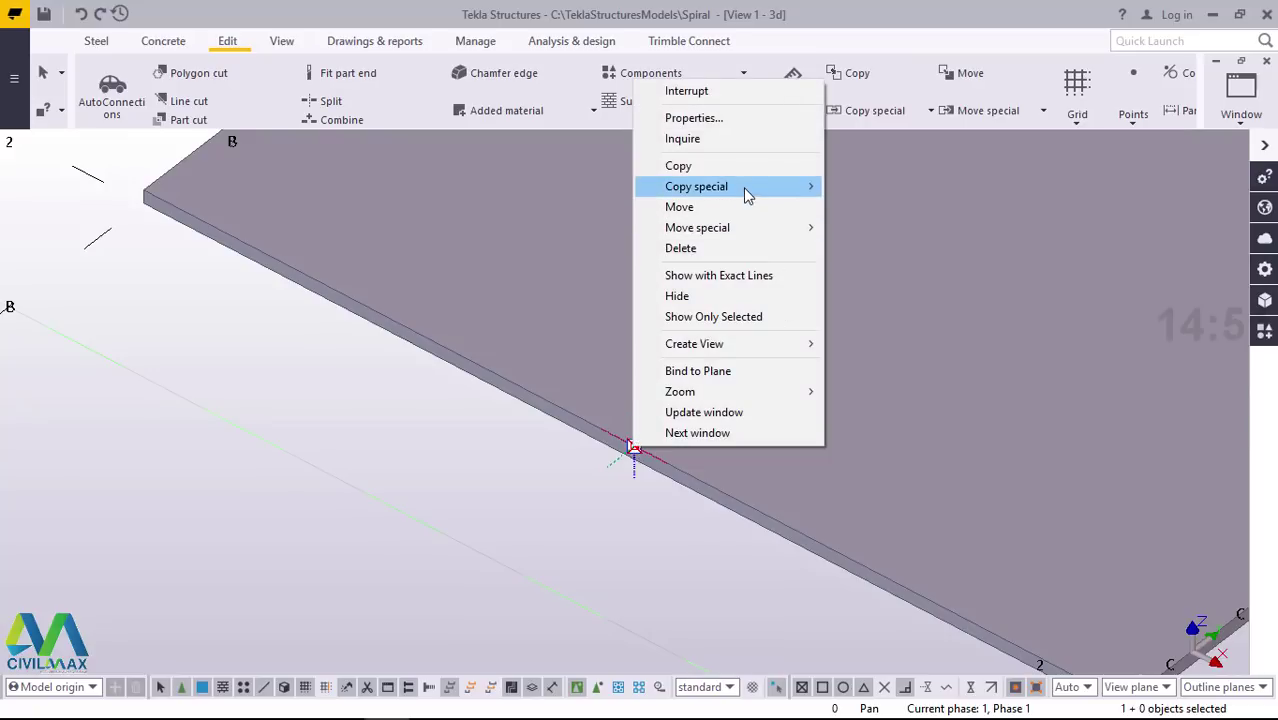
mouse_move(747, 191)
click(866, 186)
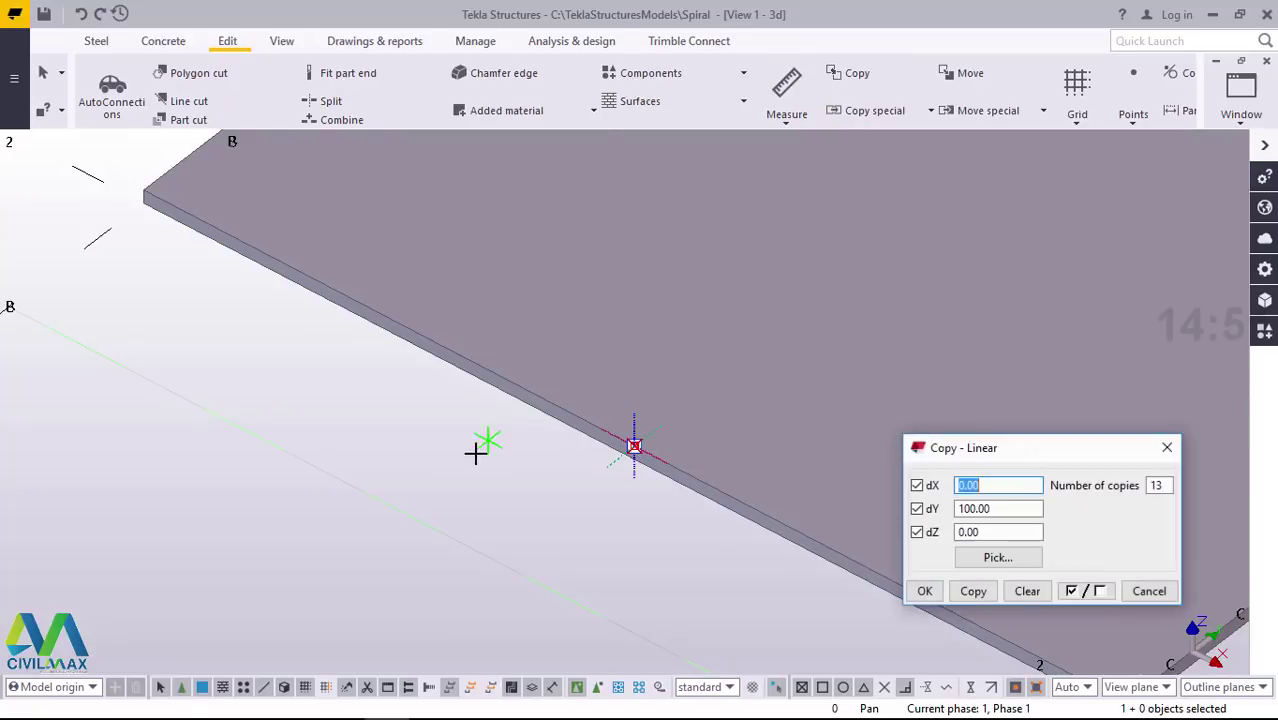
scroll(448, 471, down, 3)
scroll(560, 462, up, 3)
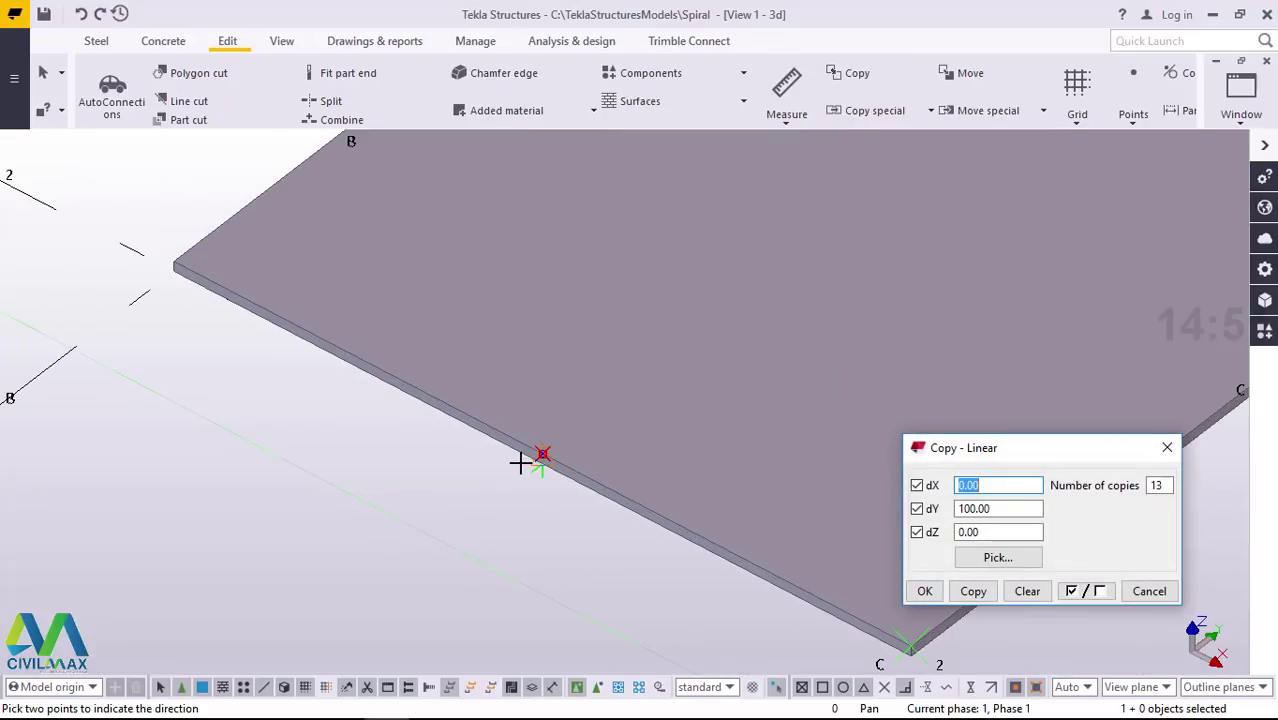
scroll(563, 461, up, 3)
click(531, 449)
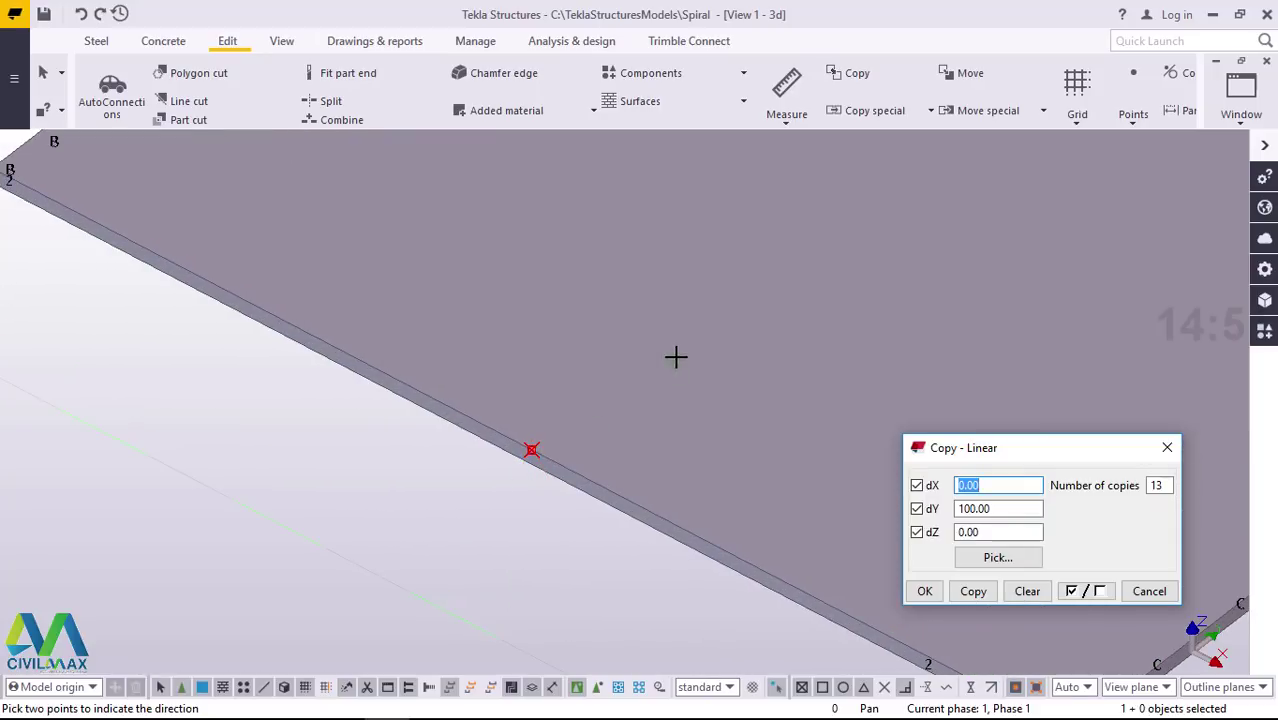
- Copy the point at the middle of the plate's edge once, with dX 0, dY 100 and dZ 0, and end the copy command
drag(1000, 509, 905, 513)
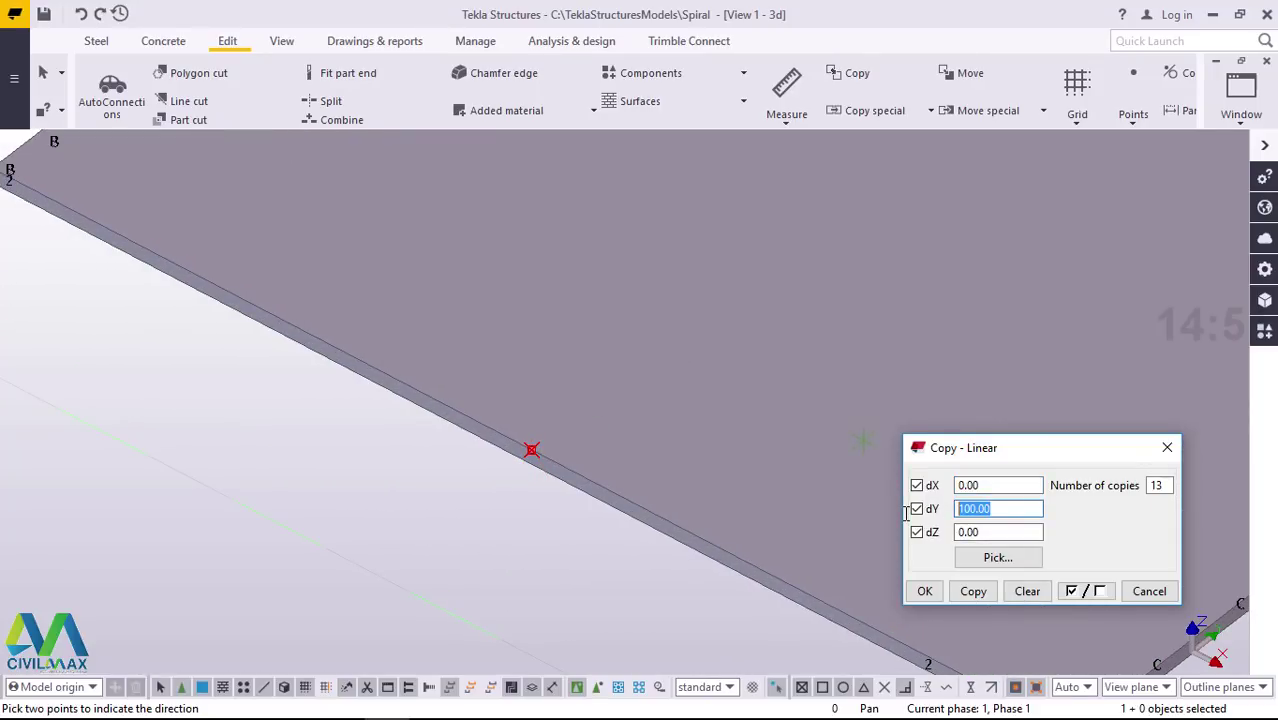
text(0)
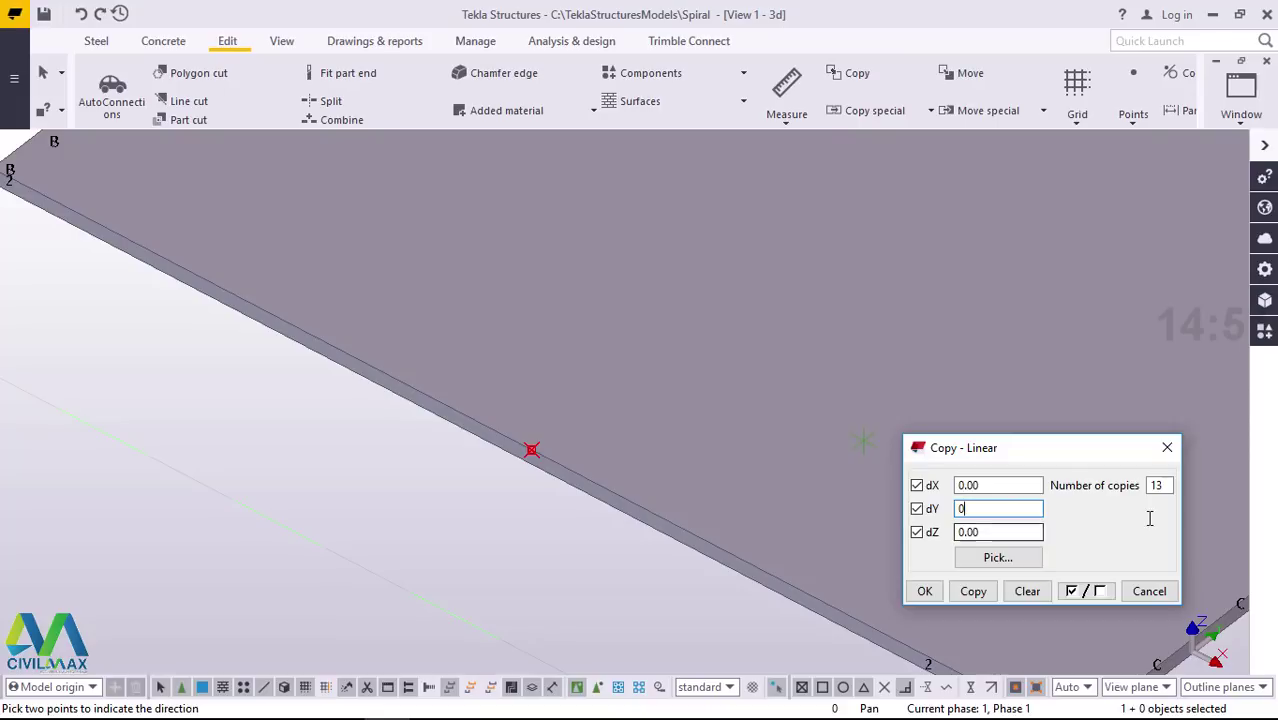
drag(1170, 486, 1116, 488)
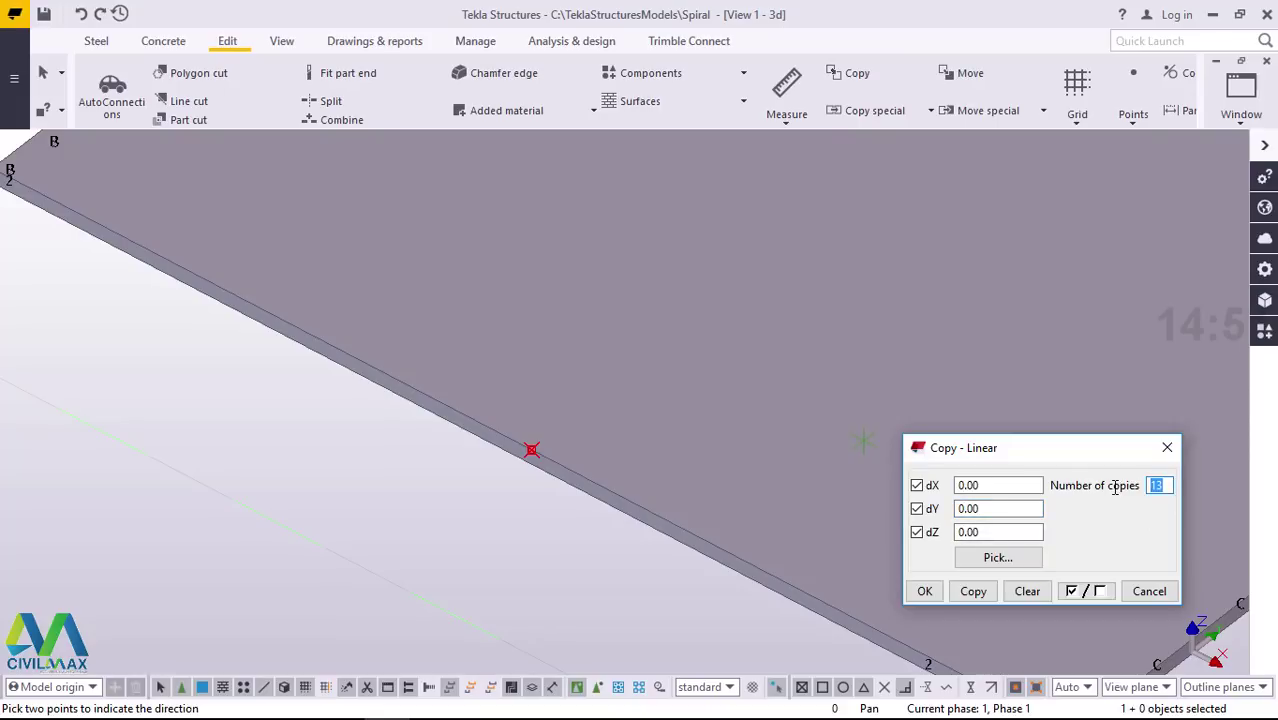
text(1)
scroll(445, 538, down, 1)
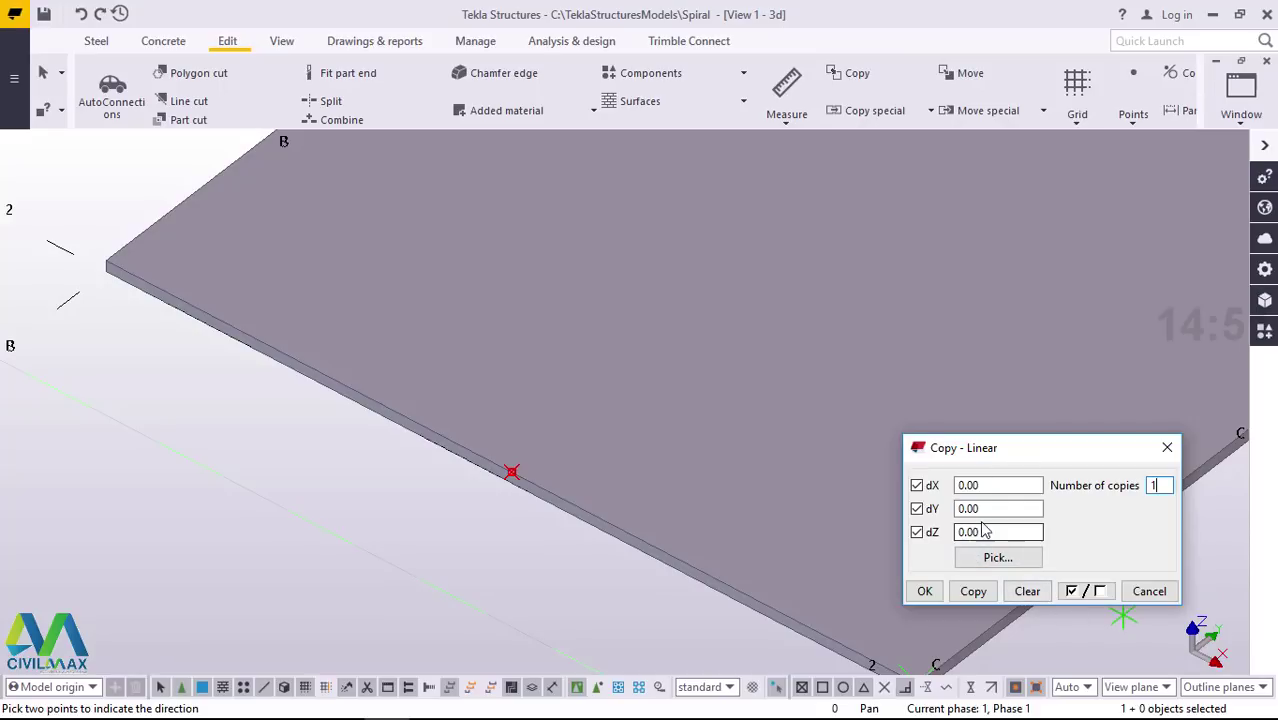
drag(993, 511, 956, 508)
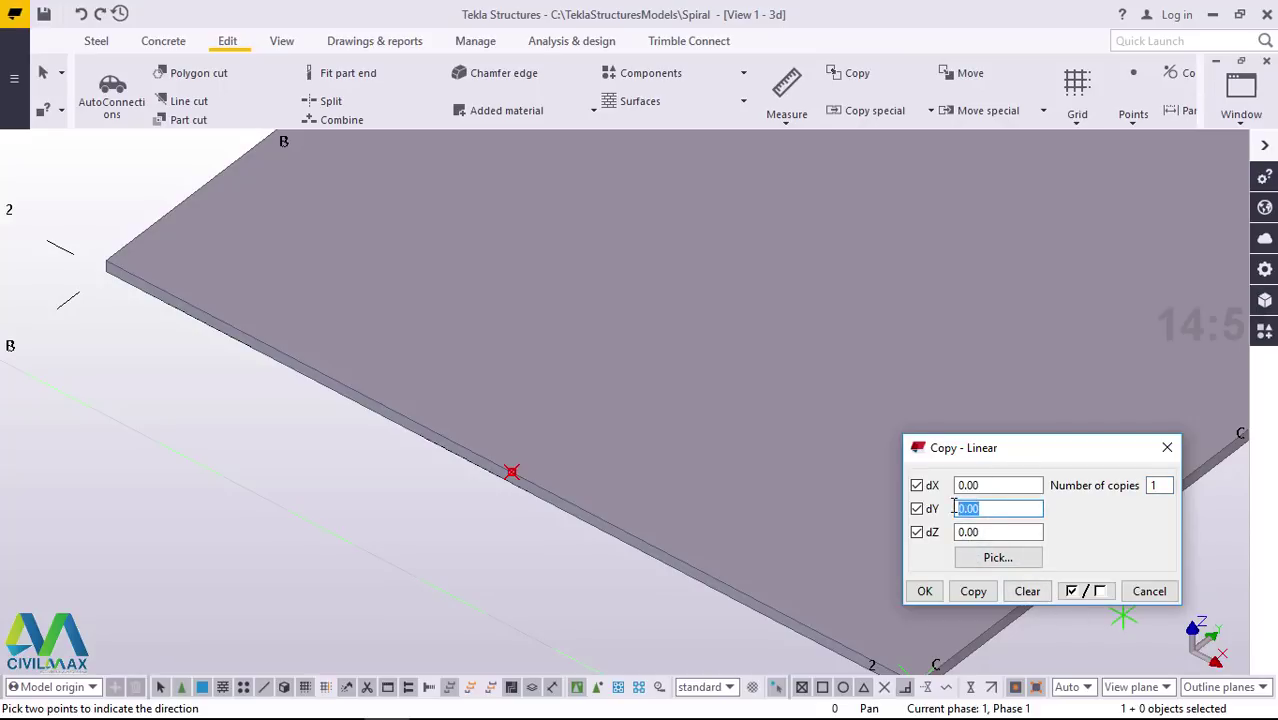
text(10)
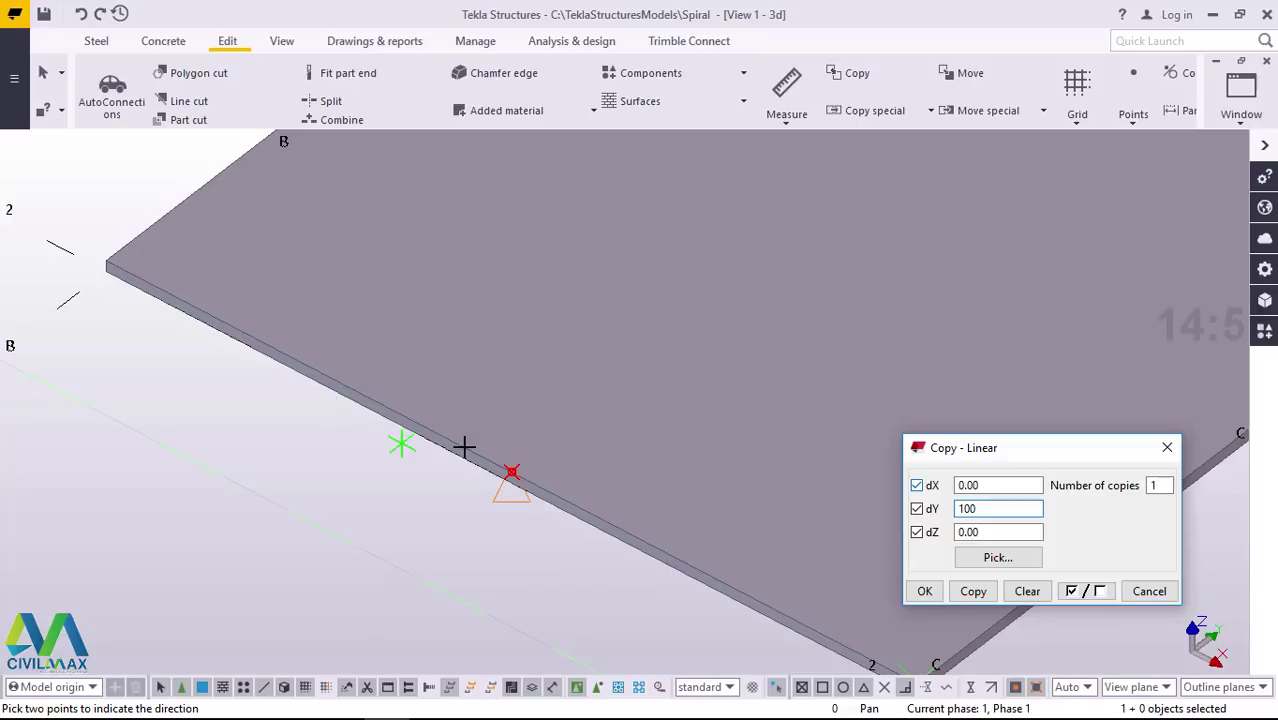
click(520, 468)
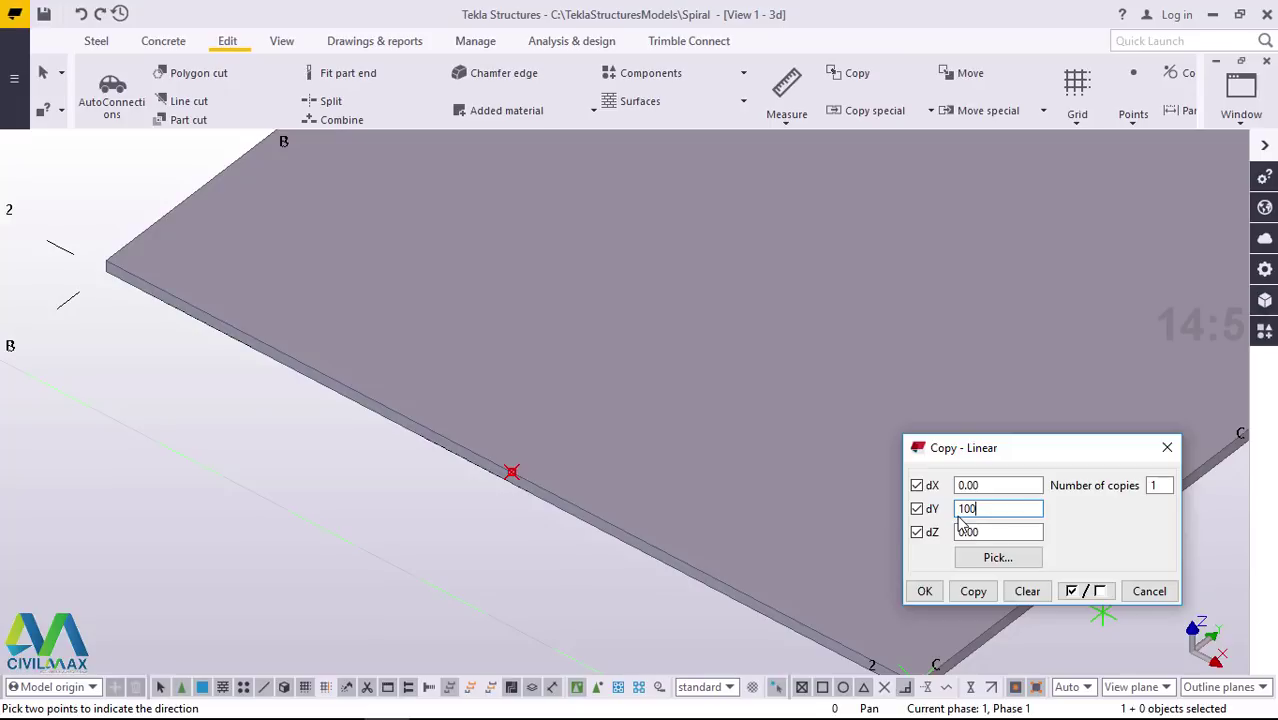
click(975, 593)
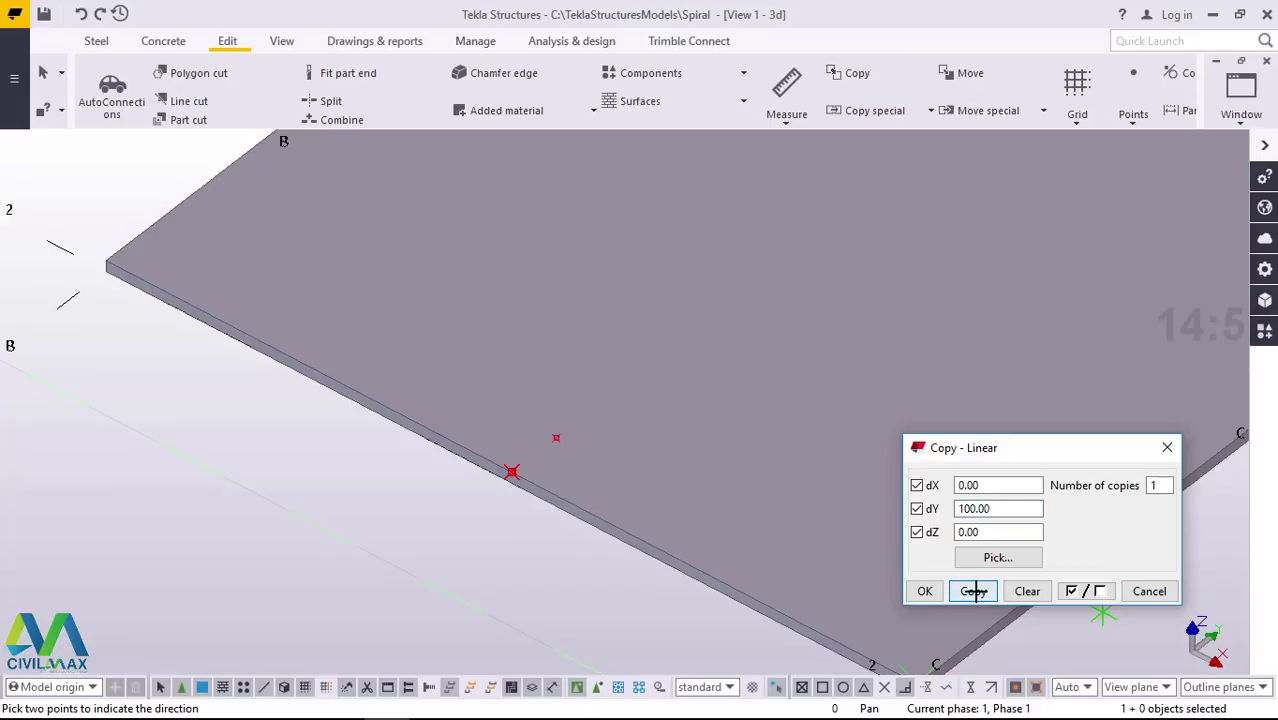
click(924, 591)
right_click(454, 536)
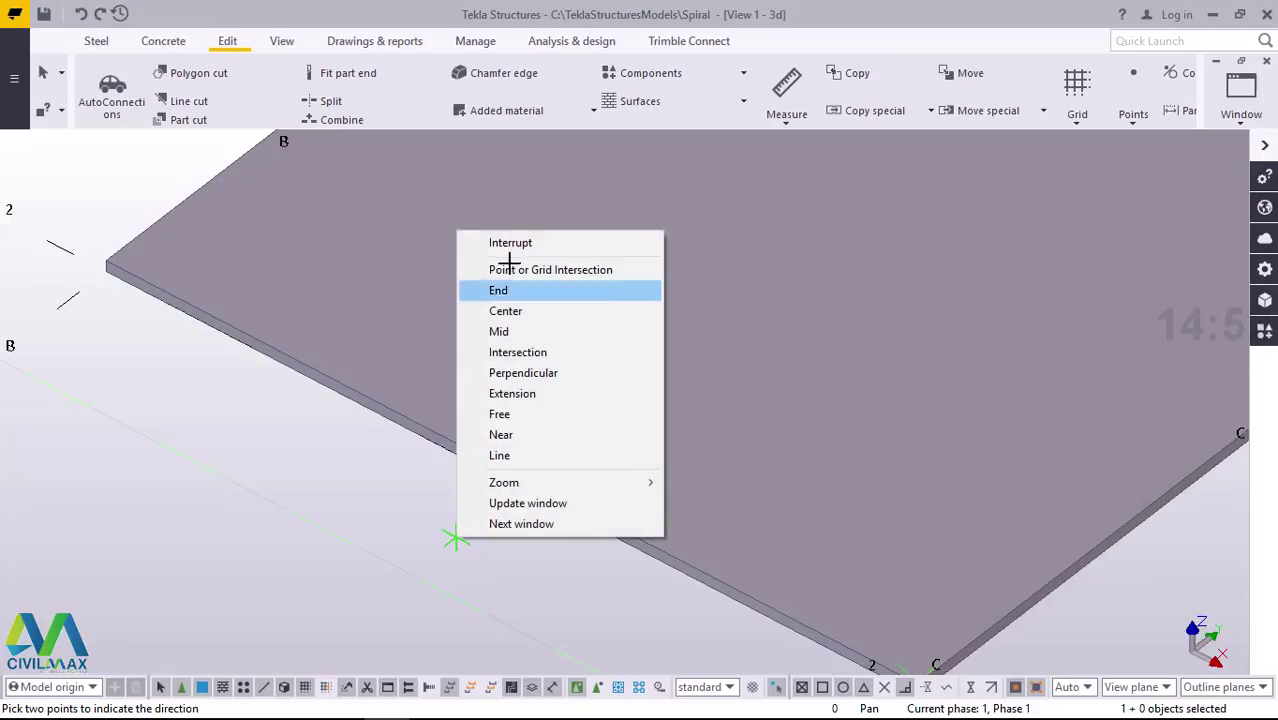
click(505, 238)
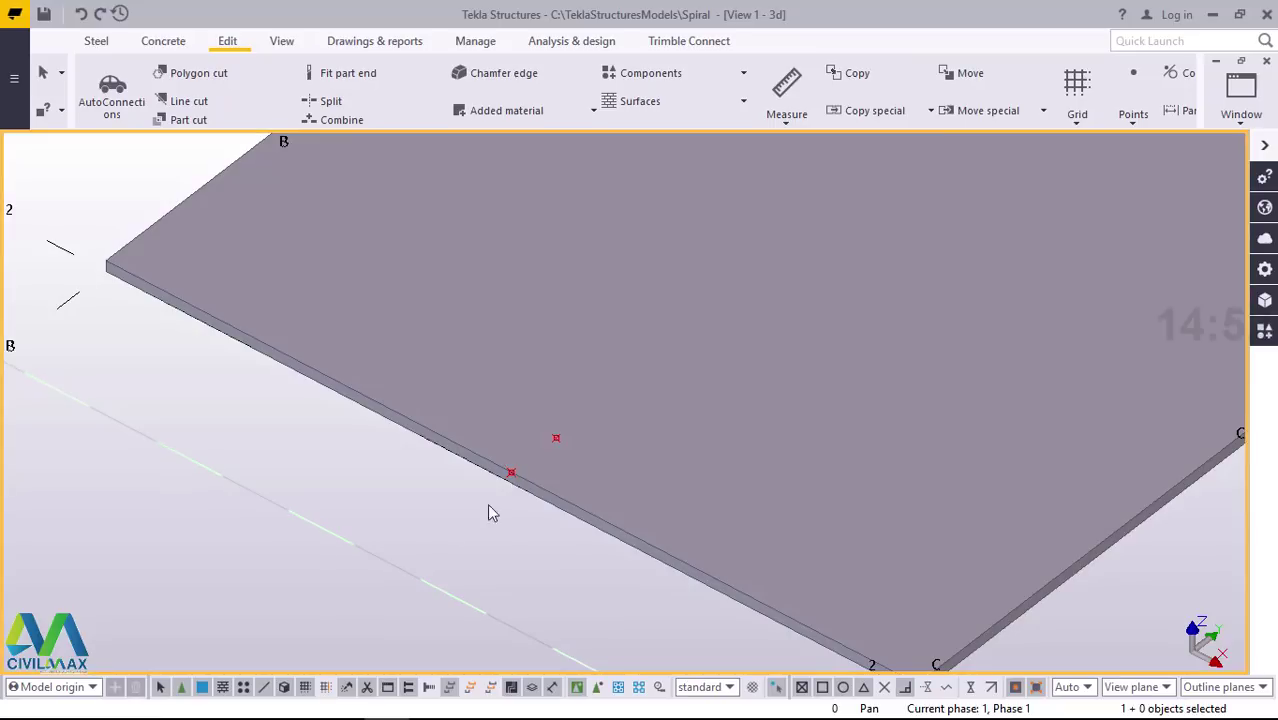
- Delete the original point on the plate's edge, keeping its copy on the plate surface
click(511, 473)
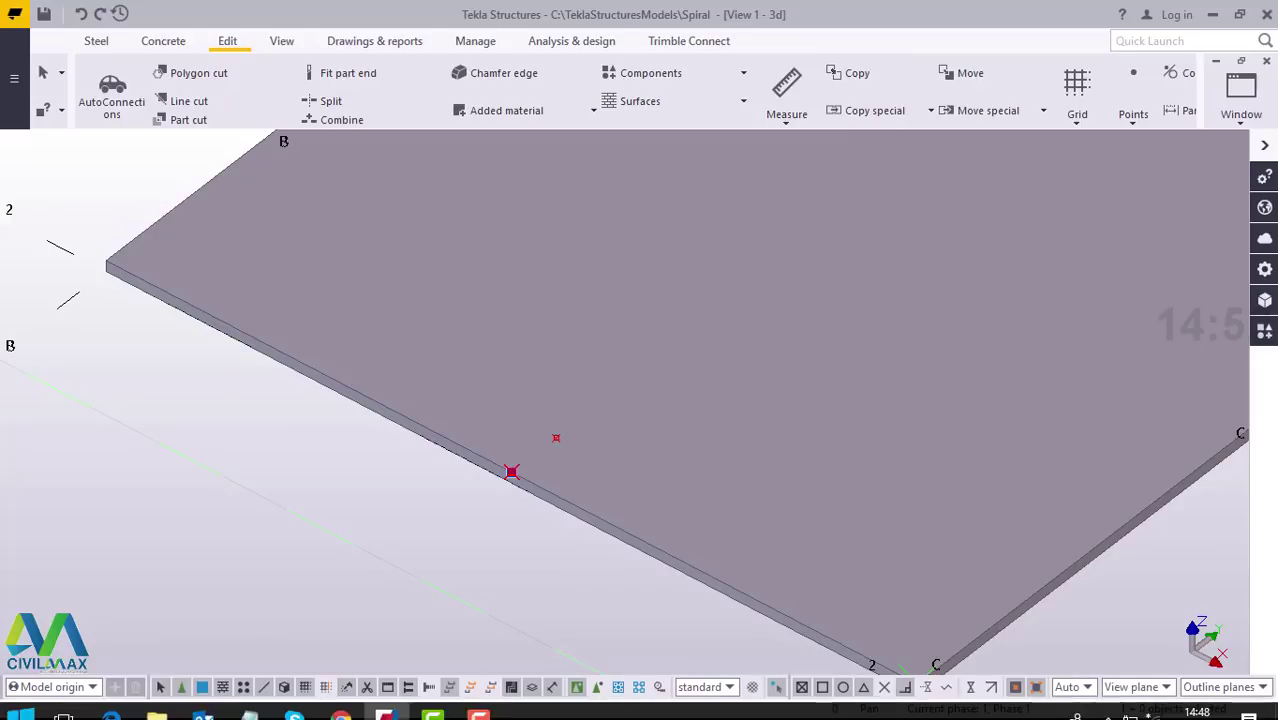
click(478, 713)
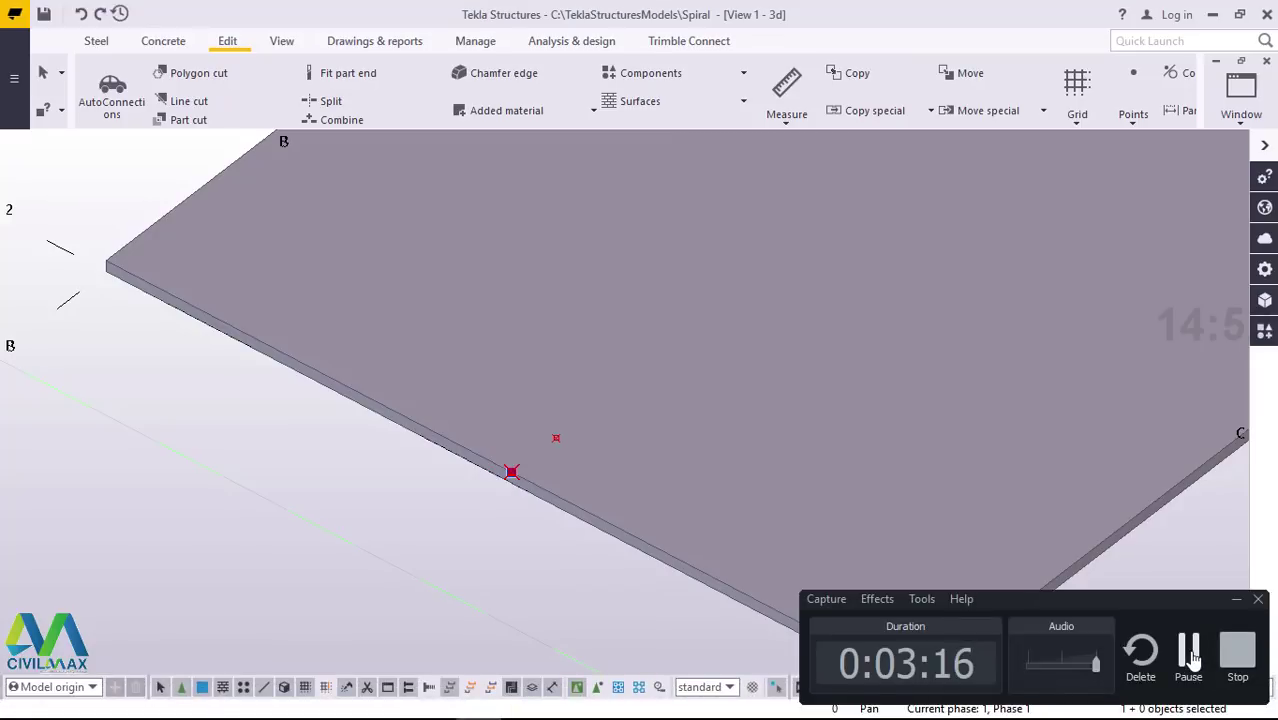
click(1077, 619)
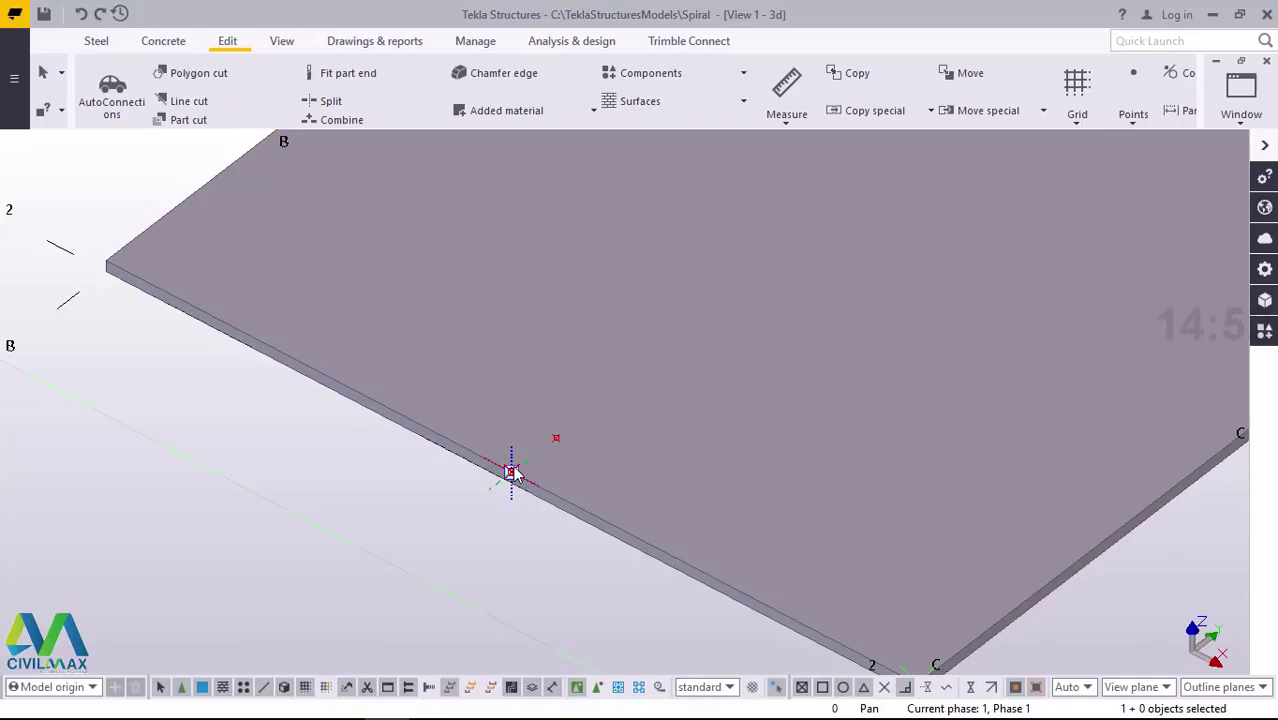
click(477, 548)
- Start a linear copy of the remaining point on the plate and set dX to 150 and dY to 0
scroll(576, 558, down, 3)
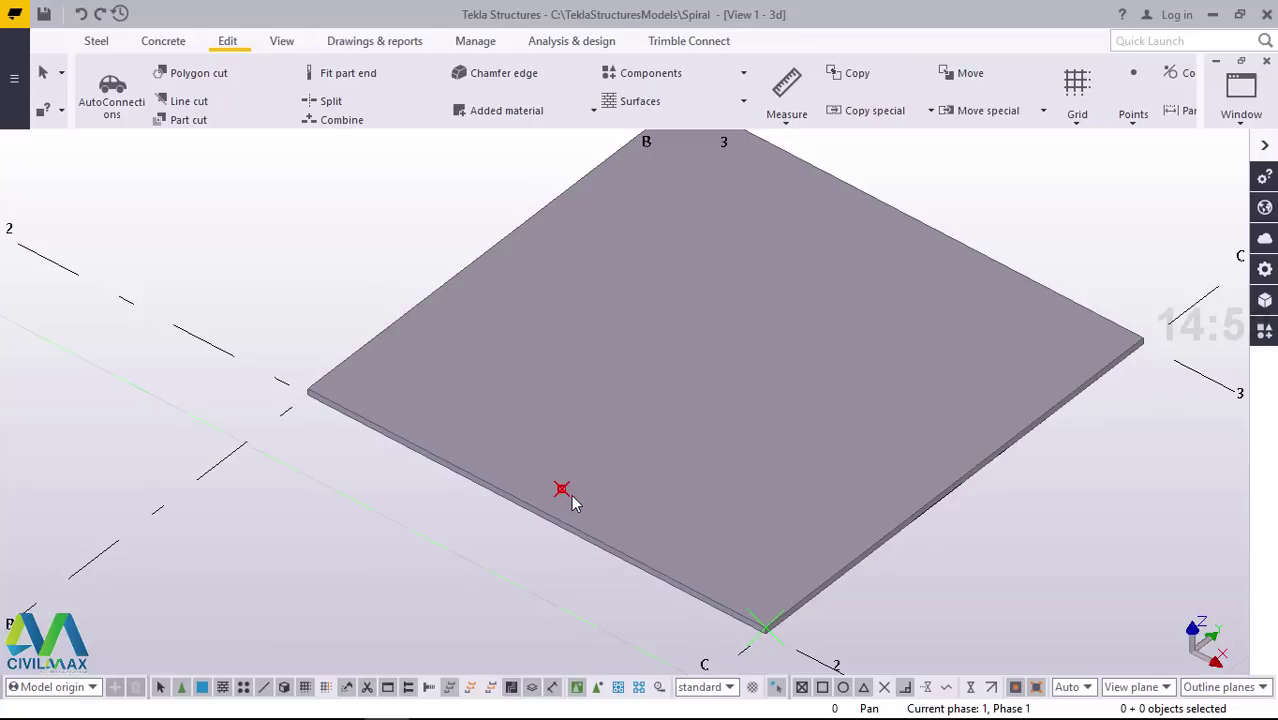
scroll(571, 494, up, 5)
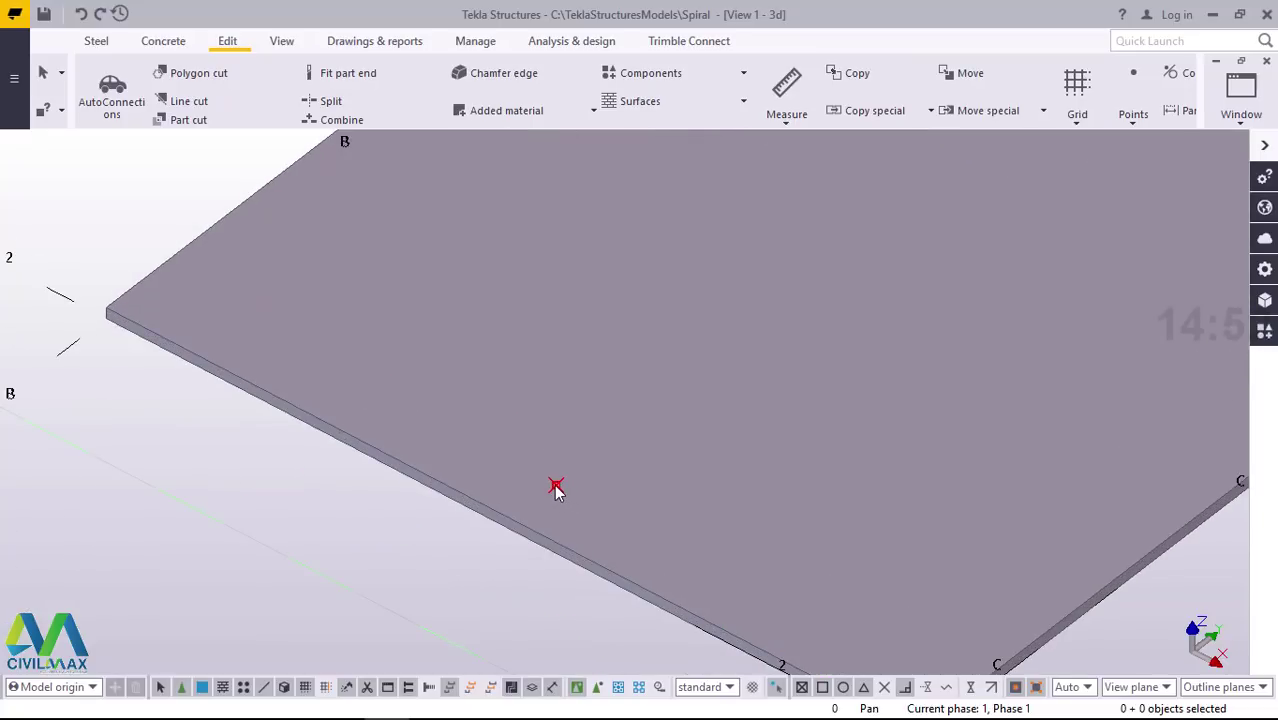
click(557, 488)
right_click(557, 488)
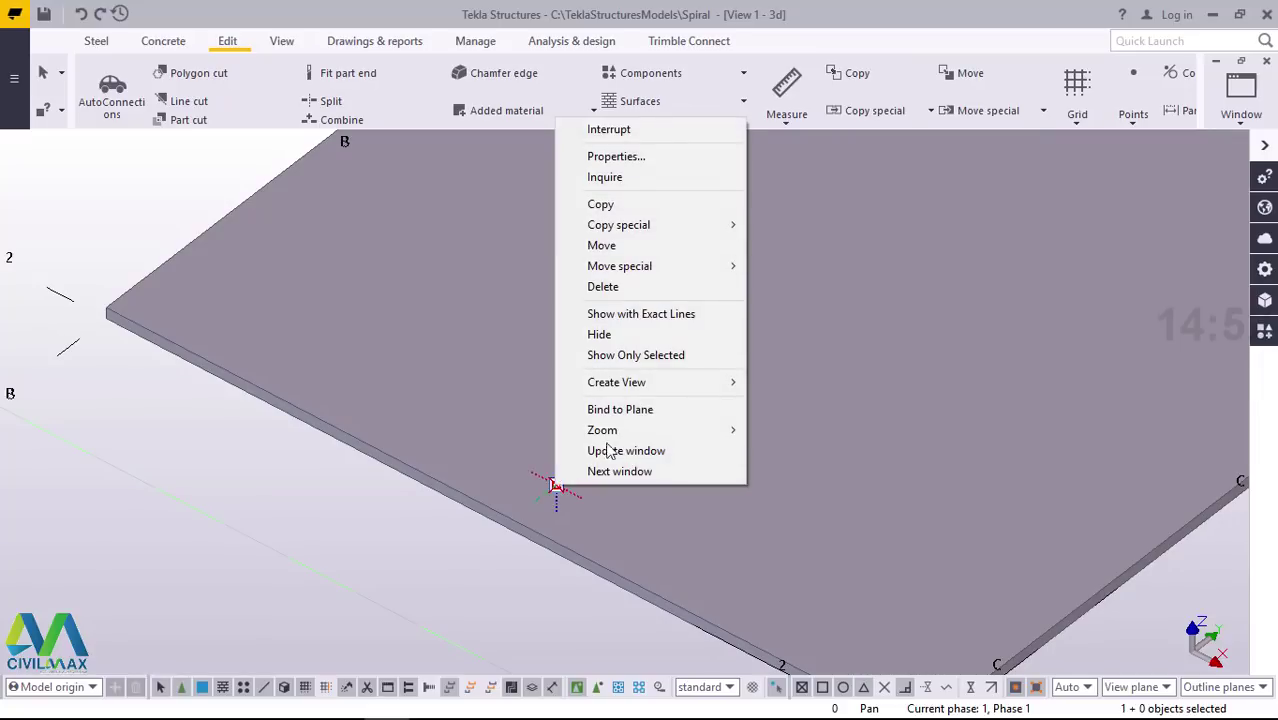
mouse_move(645, 230)
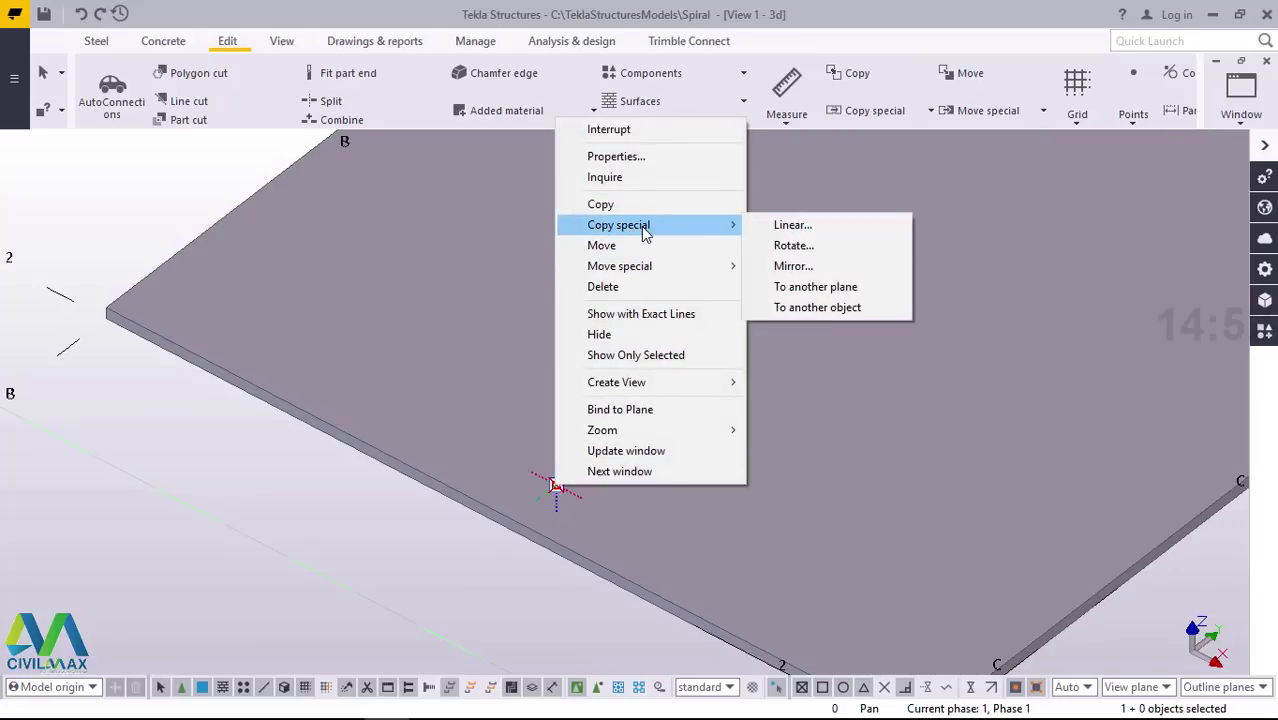
click(780, 227)
scroll(507, 424, down, 1)
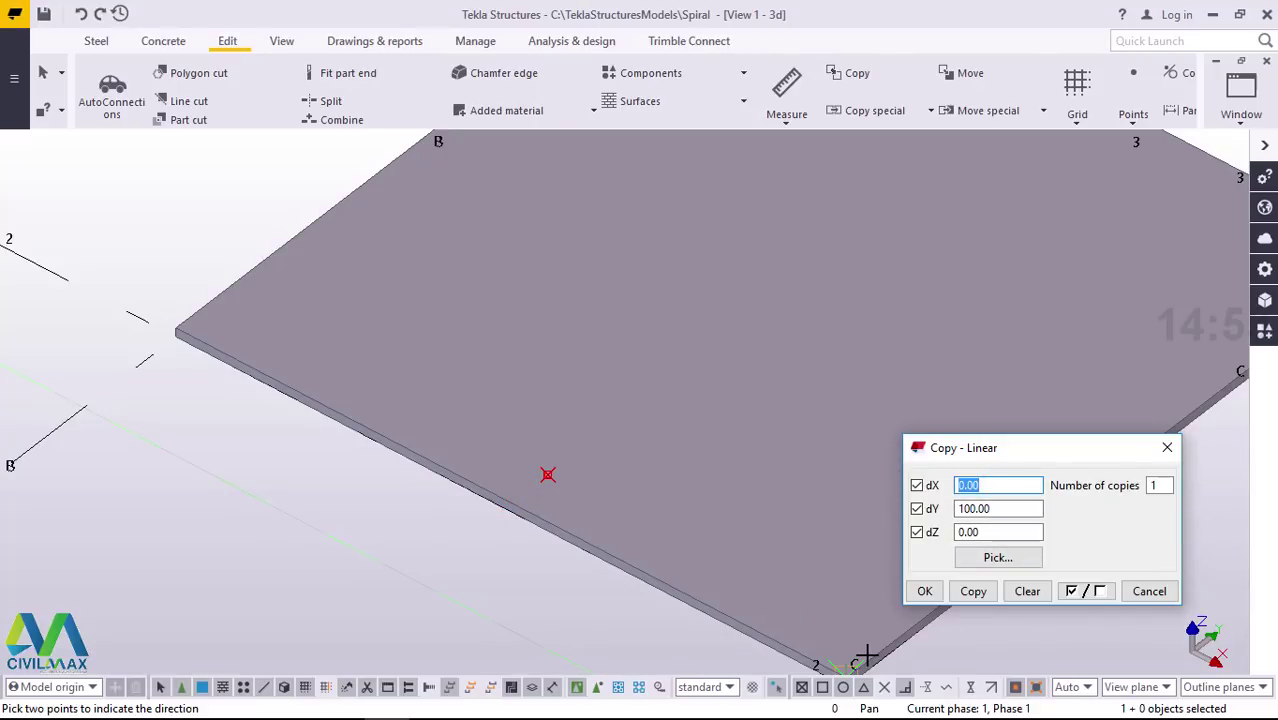
click(975, 509)
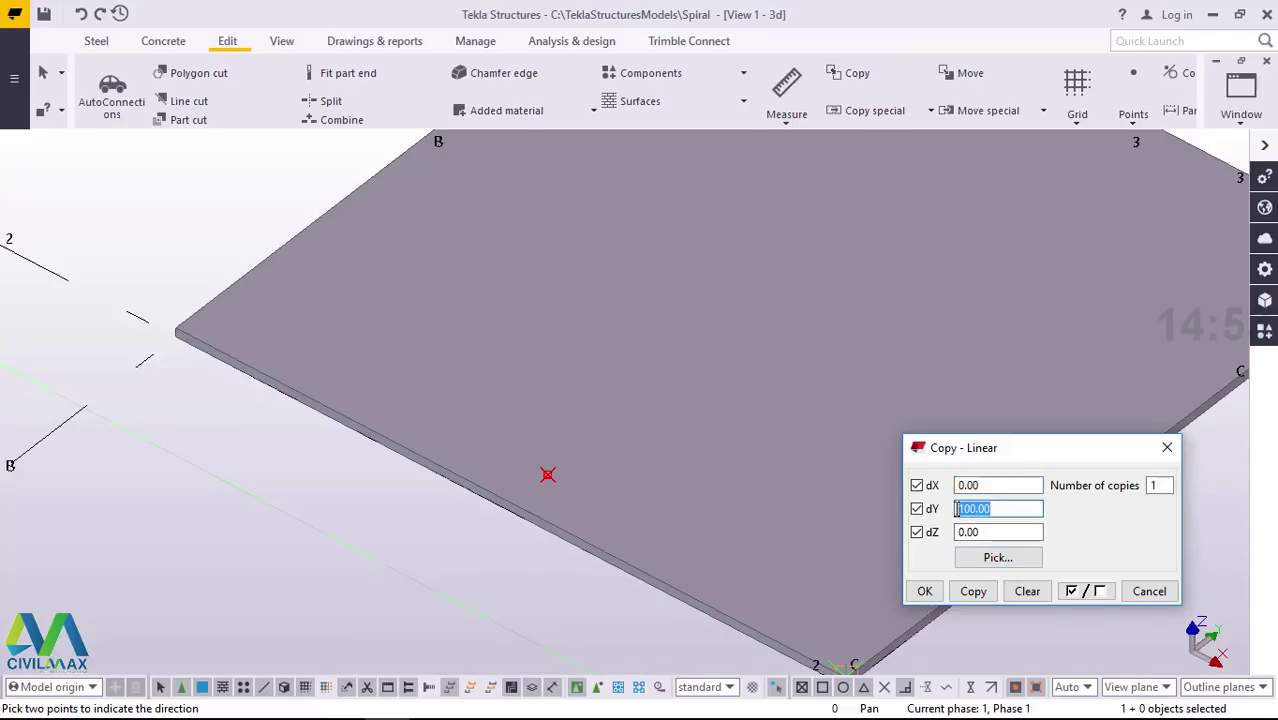
text(0)
click(970, 486)
double_click(969, 486)
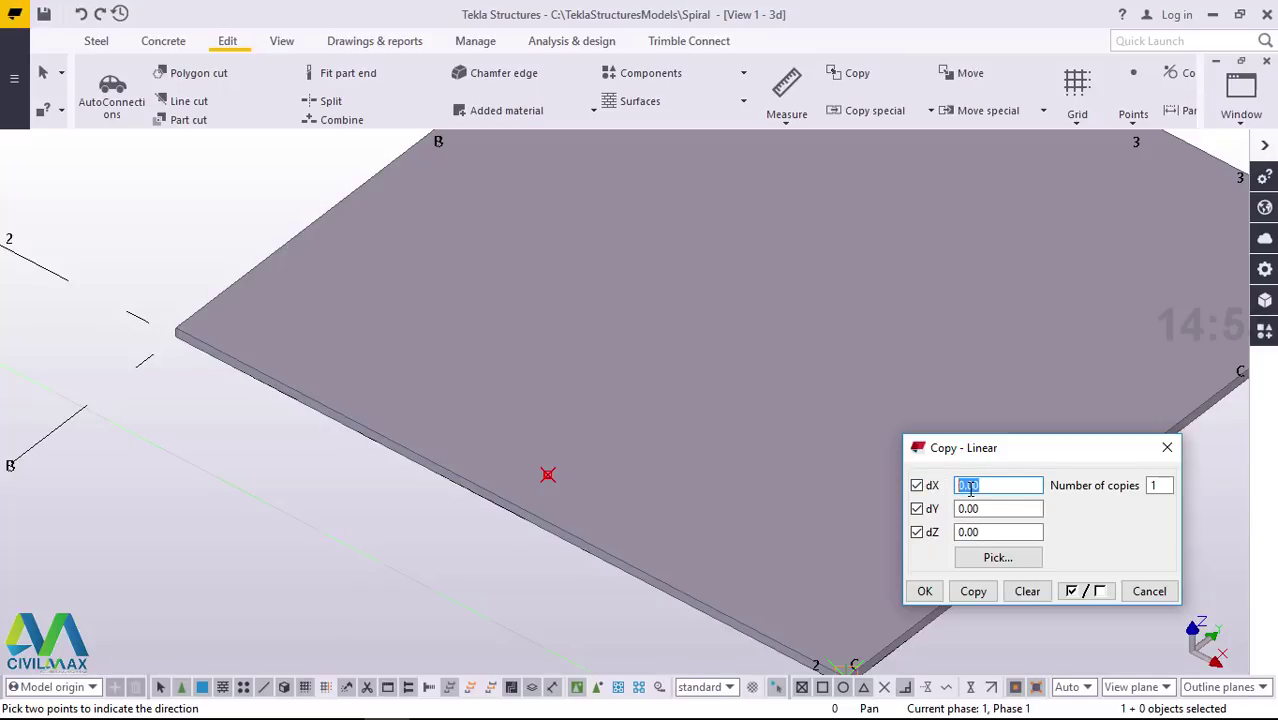
text(150)
- Try to copy the point 8 times at a dX of 150, and undo the copies
double_click(1152, 485)
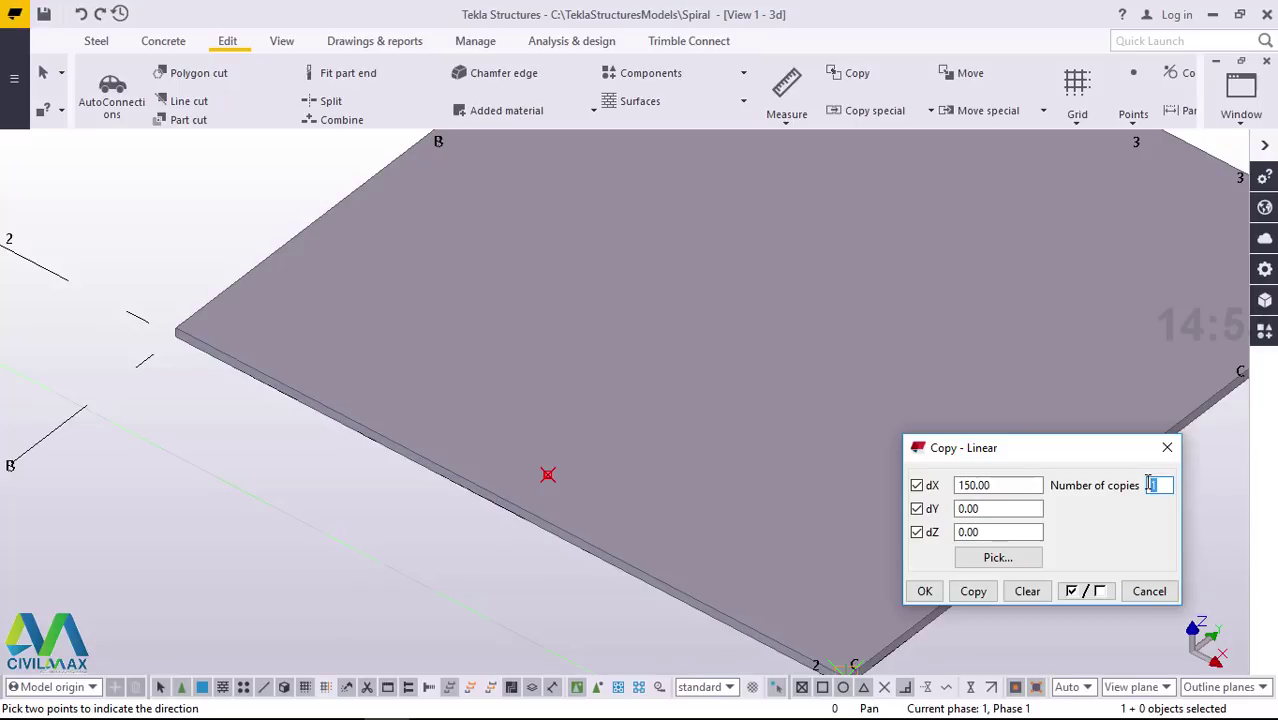
click(975, 594)
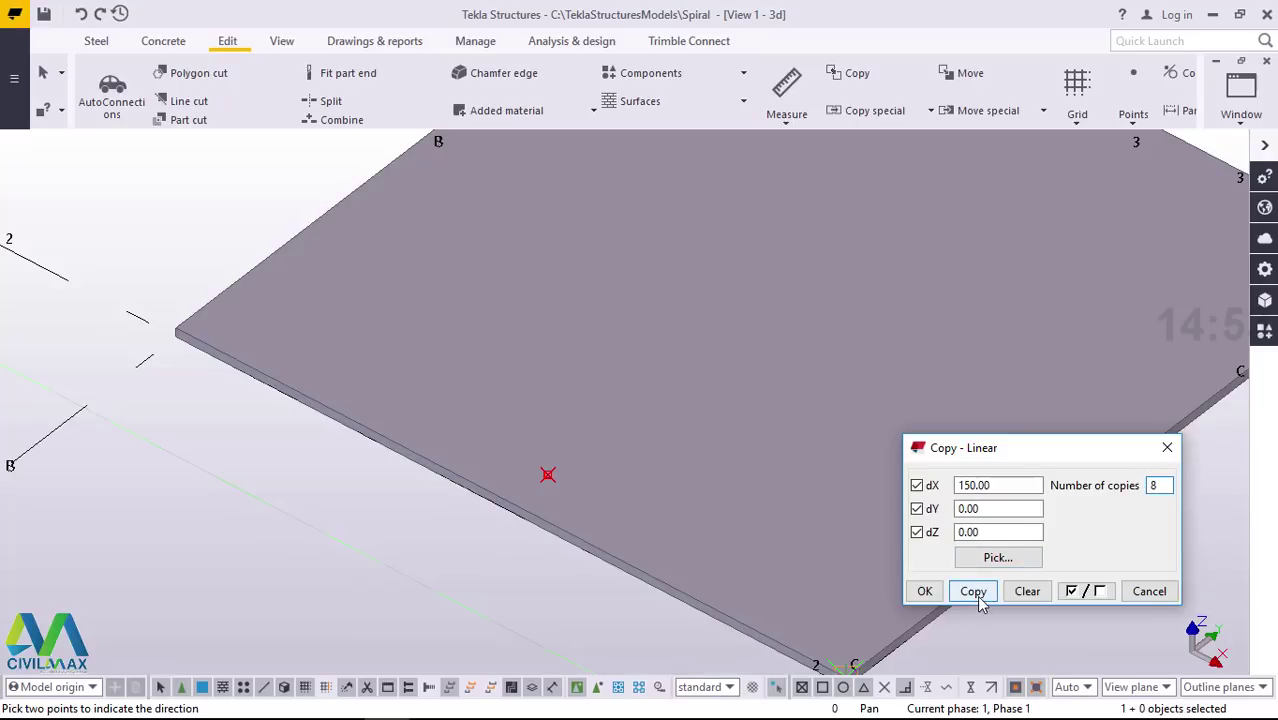
click(973, 592)
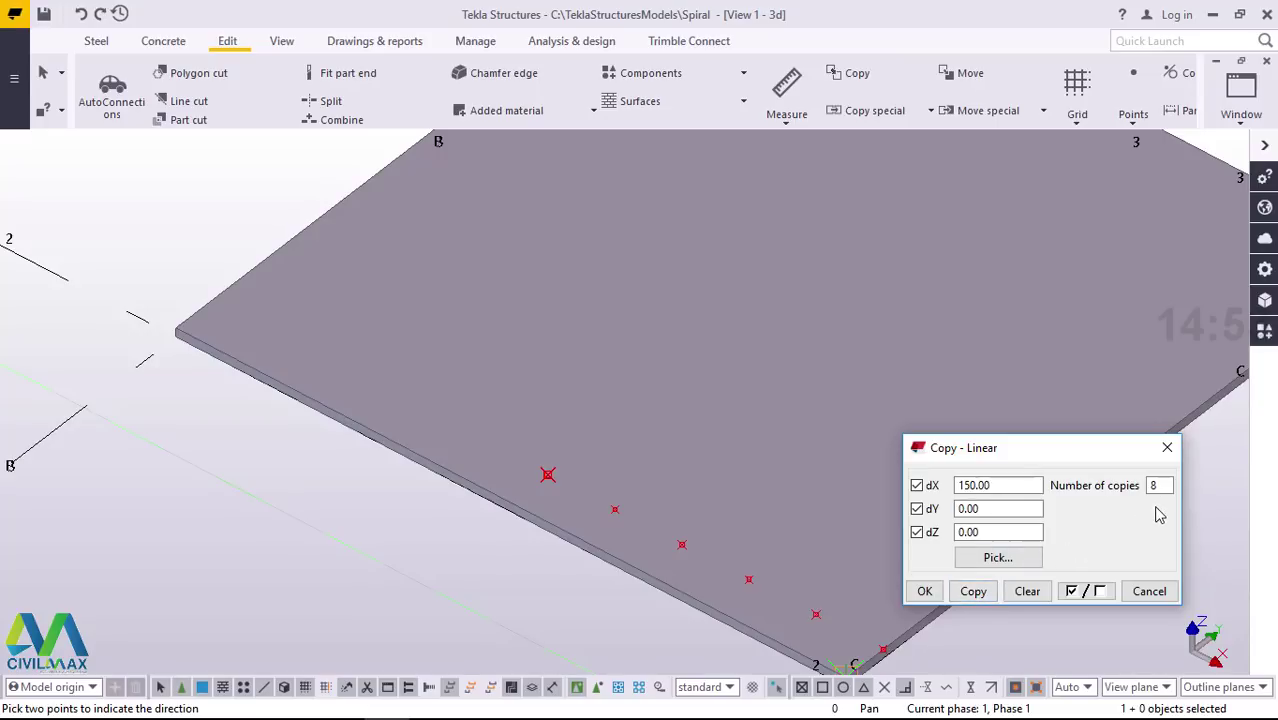
click(81, 14)
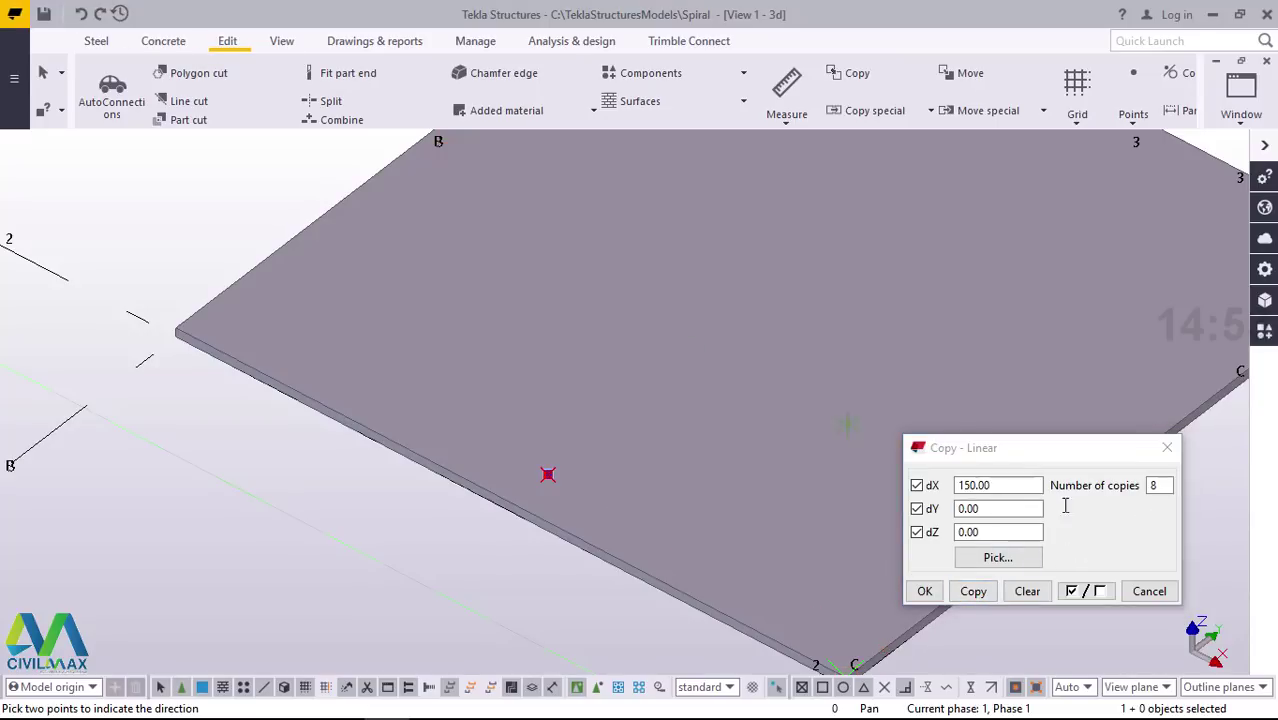
- Try the linear copy with 7 copies at the same 150 X spacing, and undo it
click(1155, 486)
double_click(1155, 486)
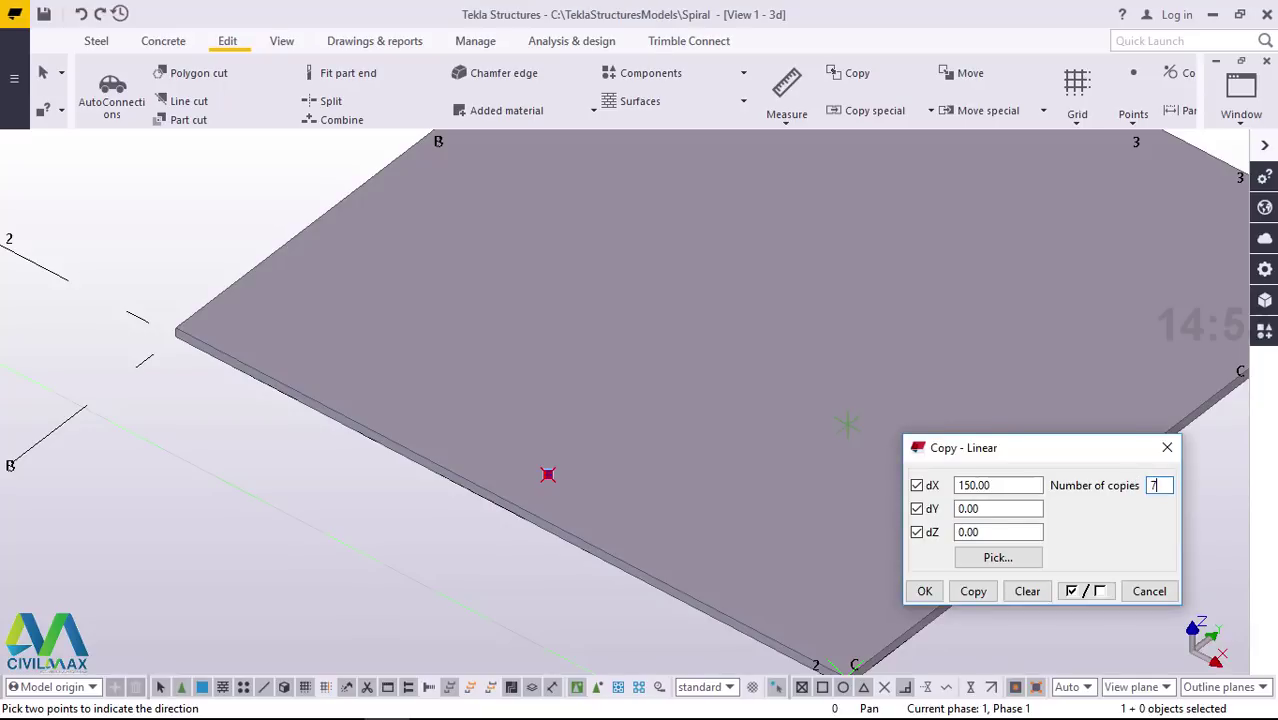
text(7)
click(968, 591)
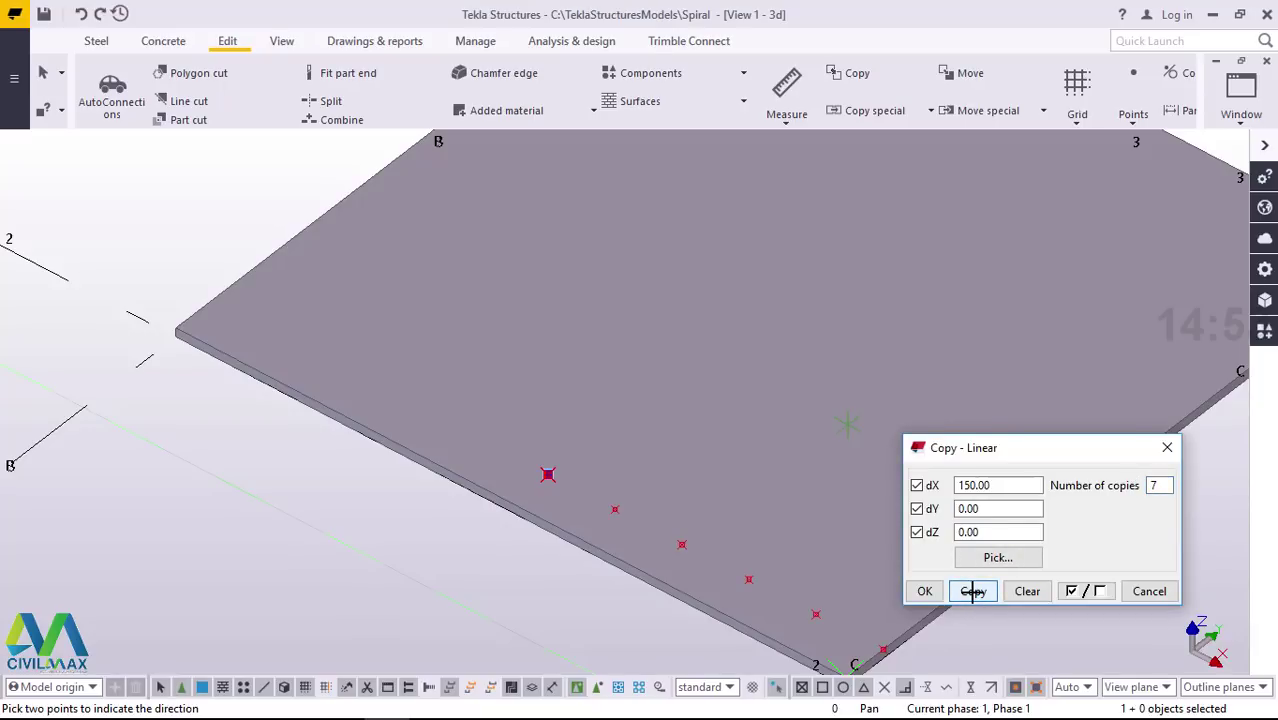
scroll(571, 488, down, 2)
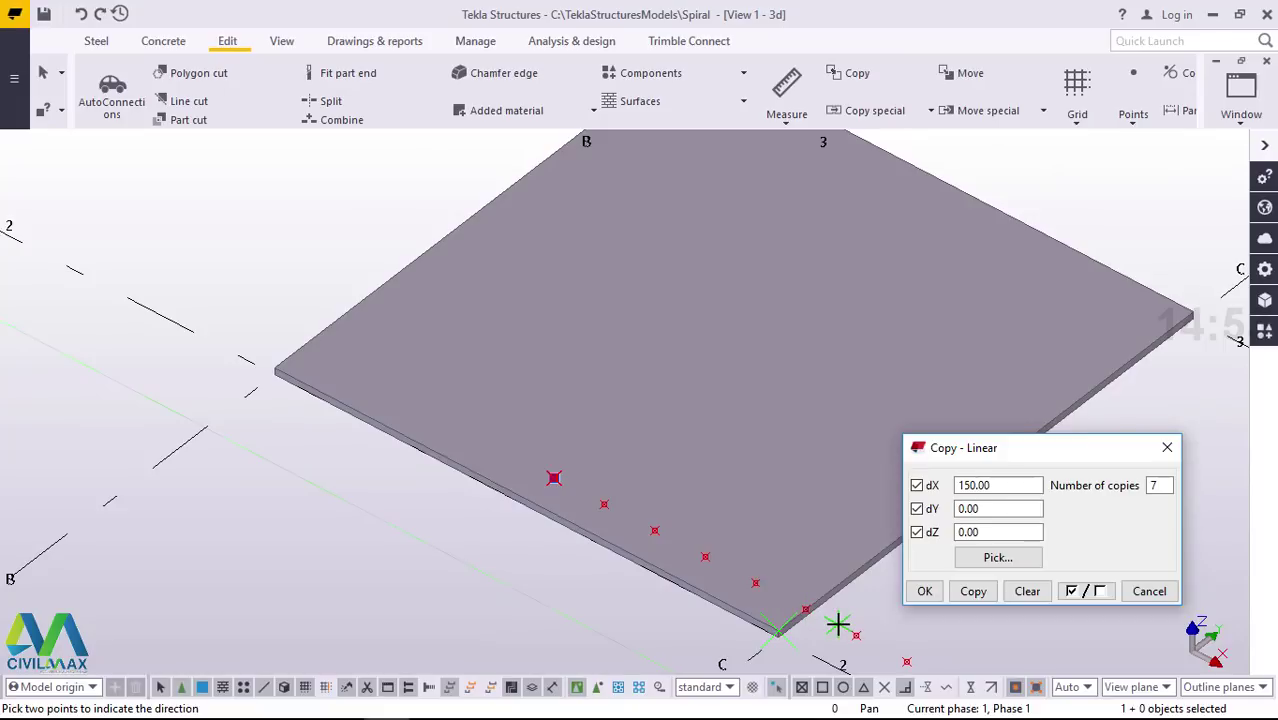
scroll(745, 575, down, 2)
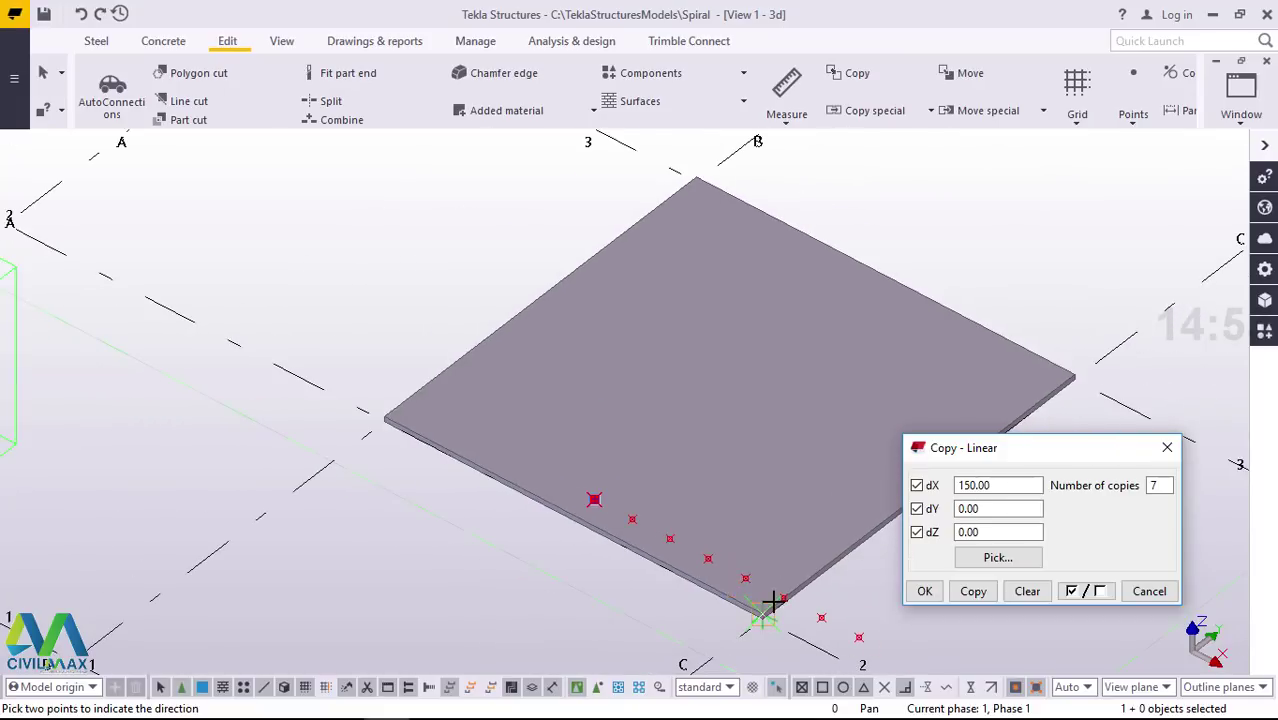
scroll(770, 608, up, 2)
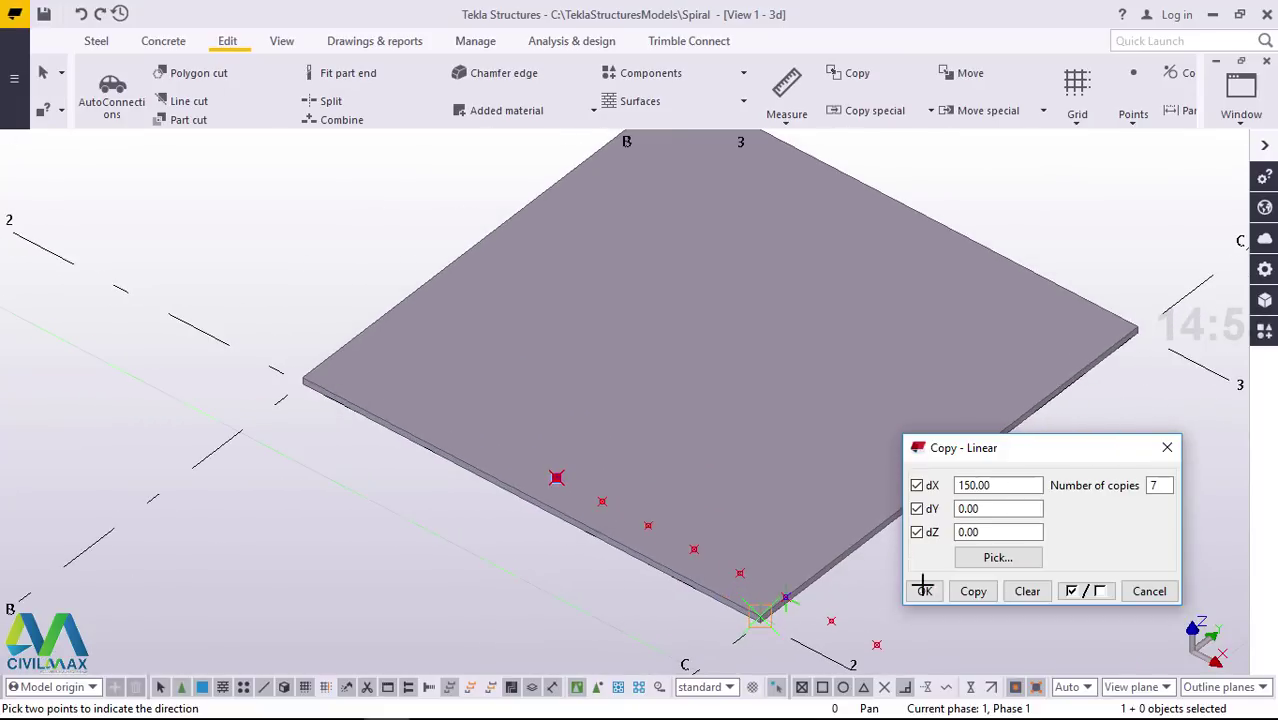
click(81, 14)
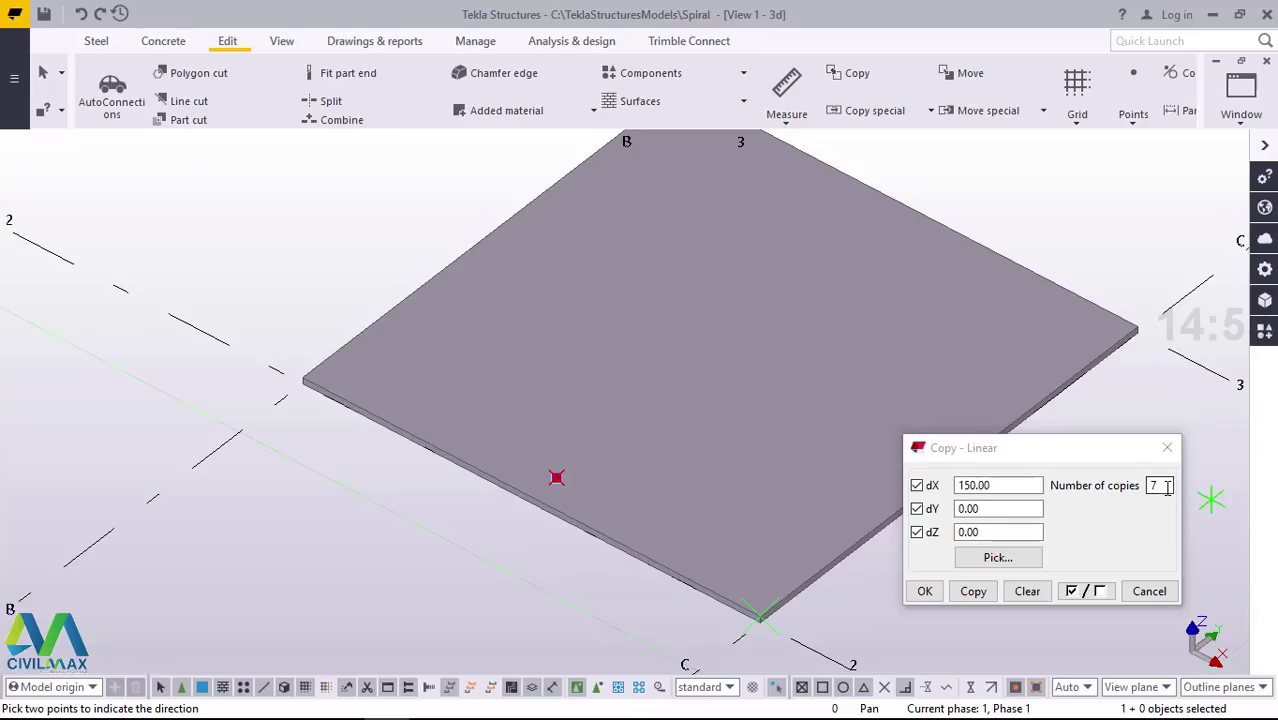
- Create 4 copies of the point at a dX of 150 and end the copy command
drag(1167, 487, 1139, 483)
text(4)
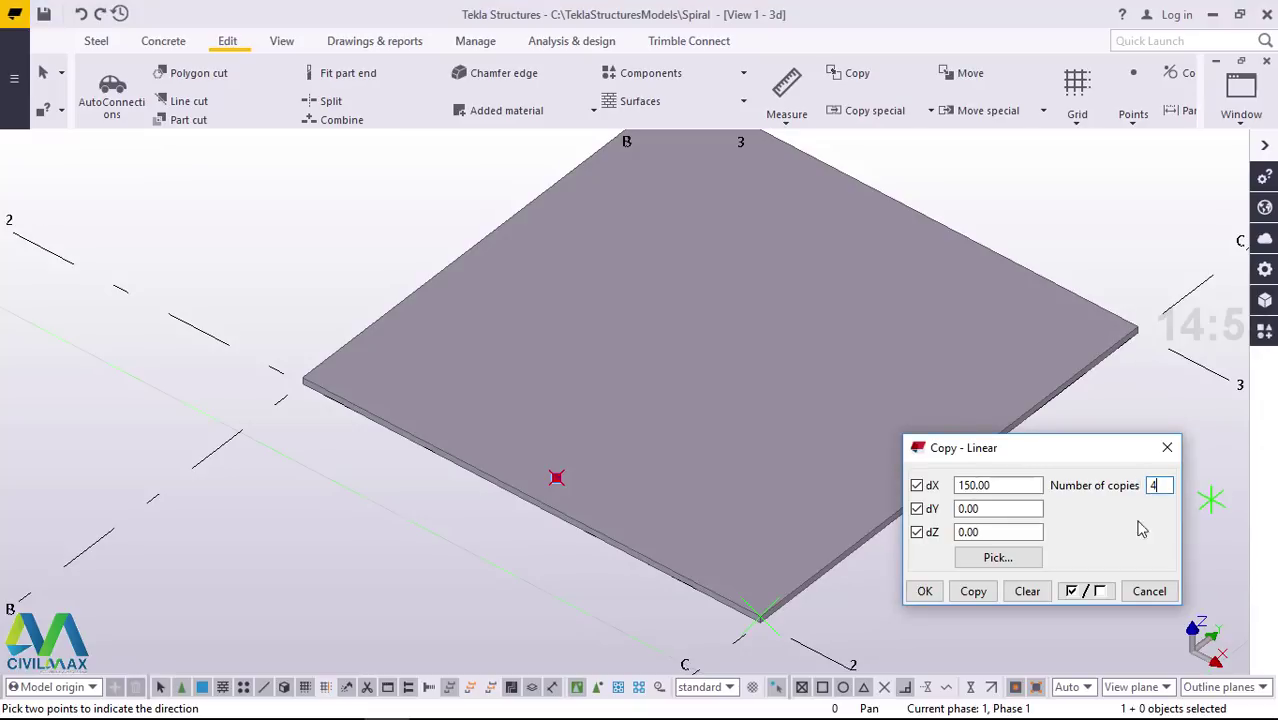
click(975, 591)
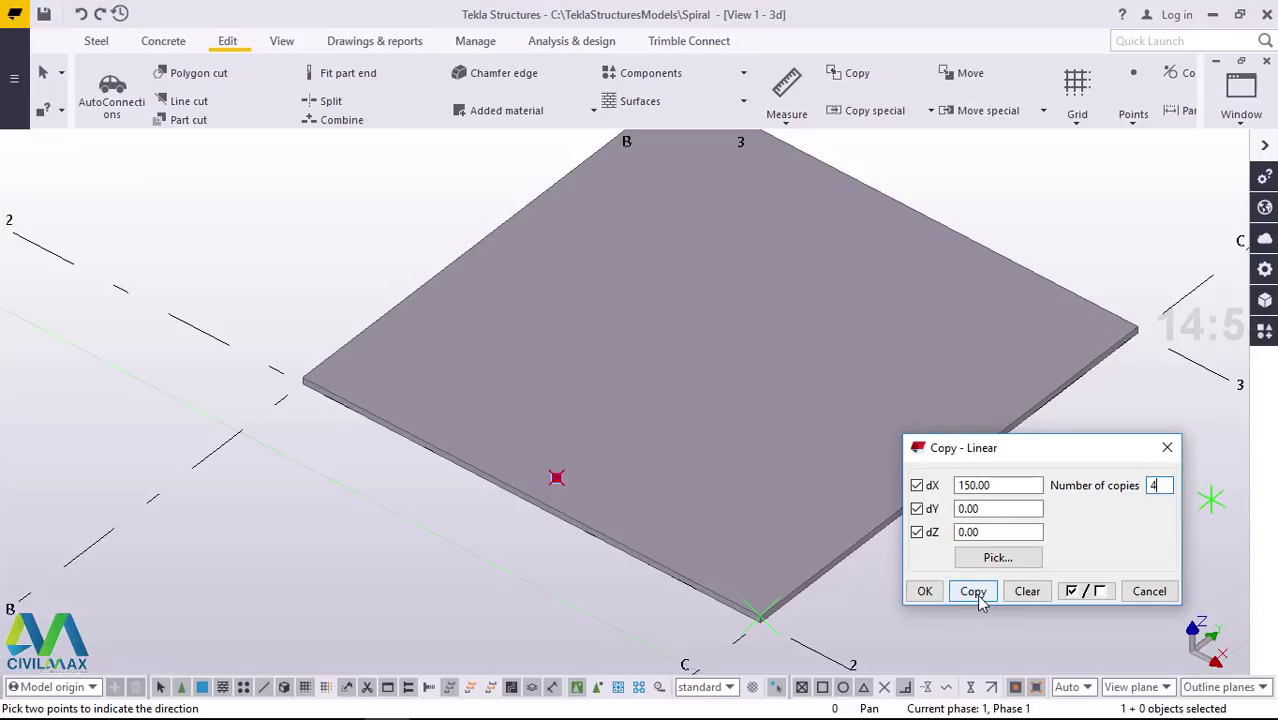
click(924, 591)
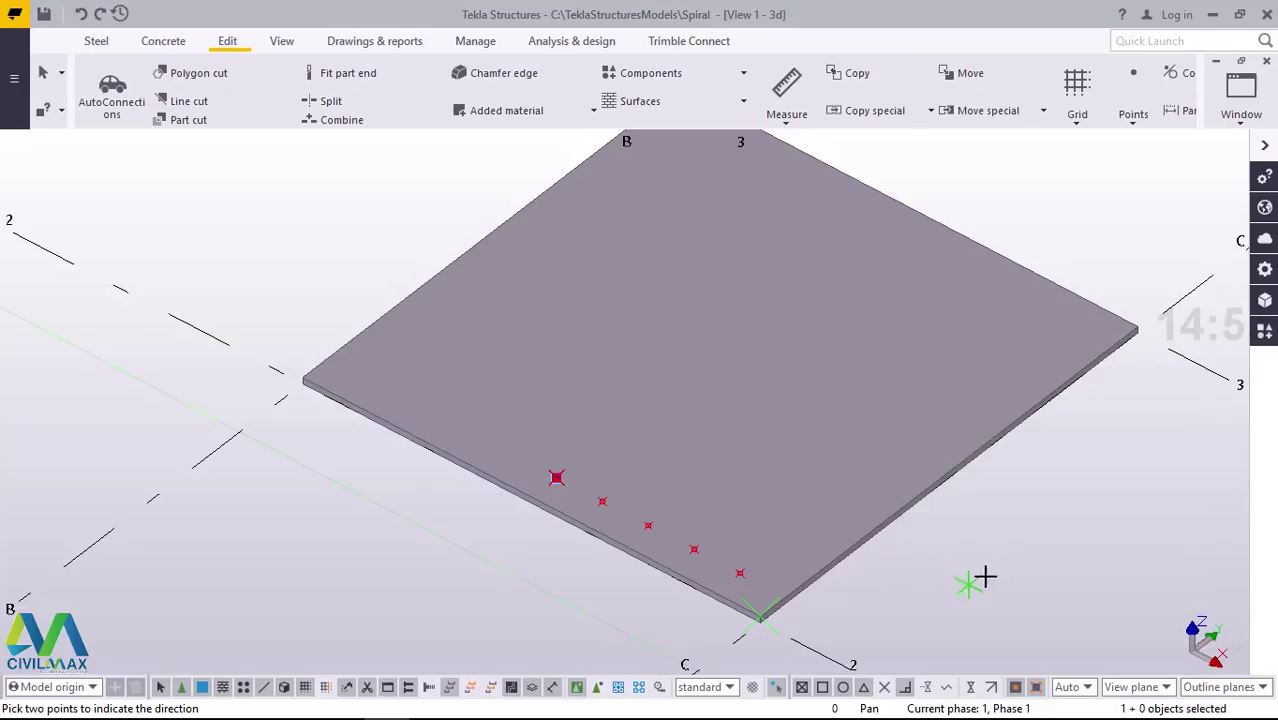
right_click(288, 221)
click(320, 229)
- Copy the point at the row's end near mid-edge linearly 4 times at a dX of -150, and end the copy command
scroll(548, 471, up, 3)
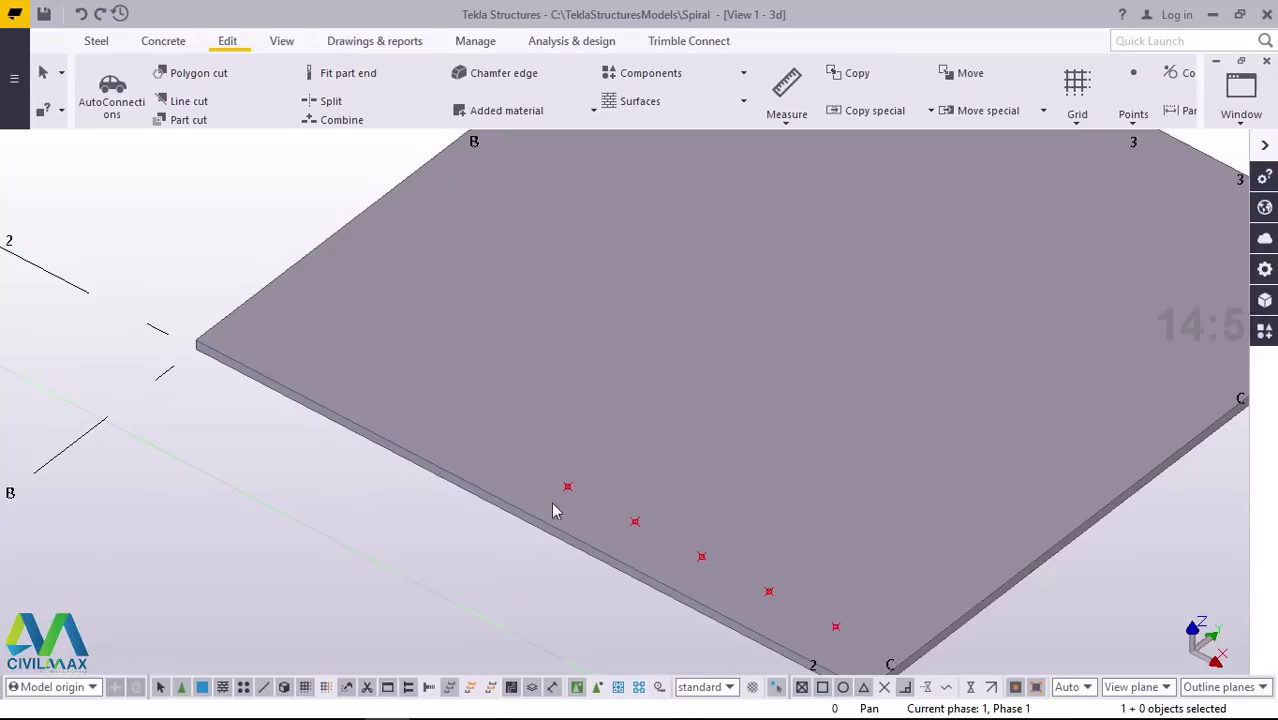
click(568, 489)
right_click(567, 489)
mouse_move(650, 237)
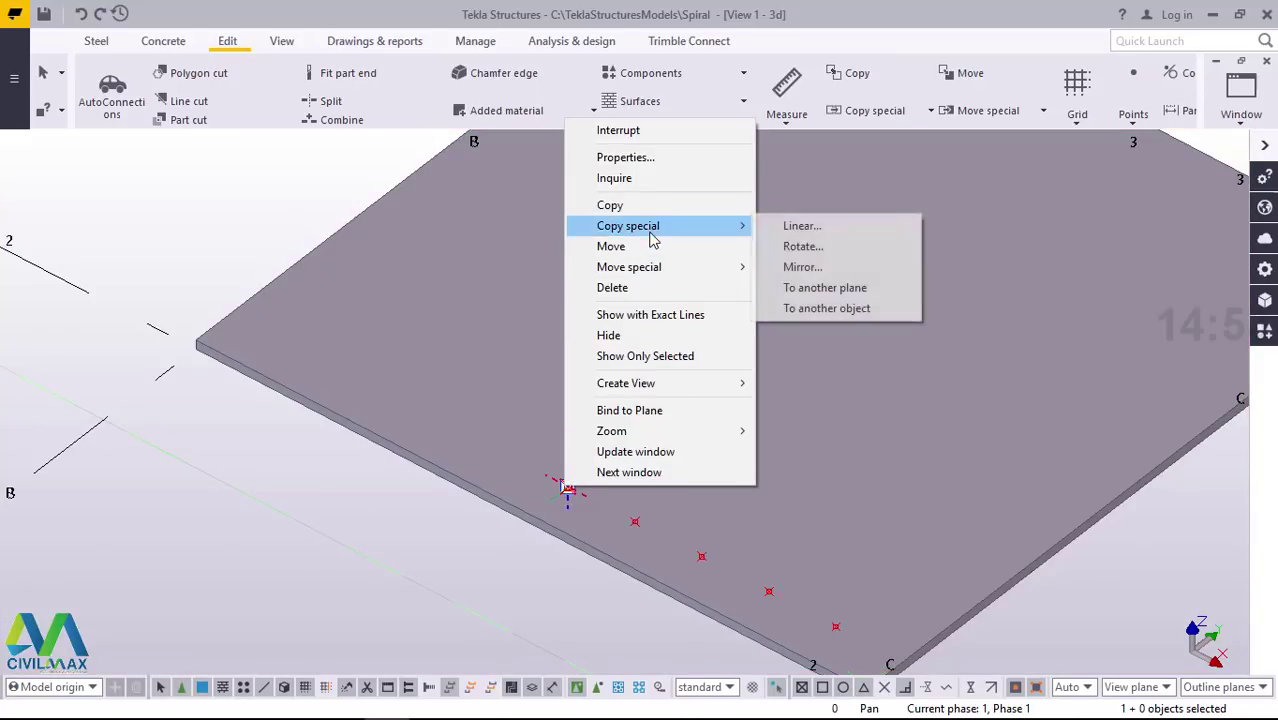
click(802, 226)
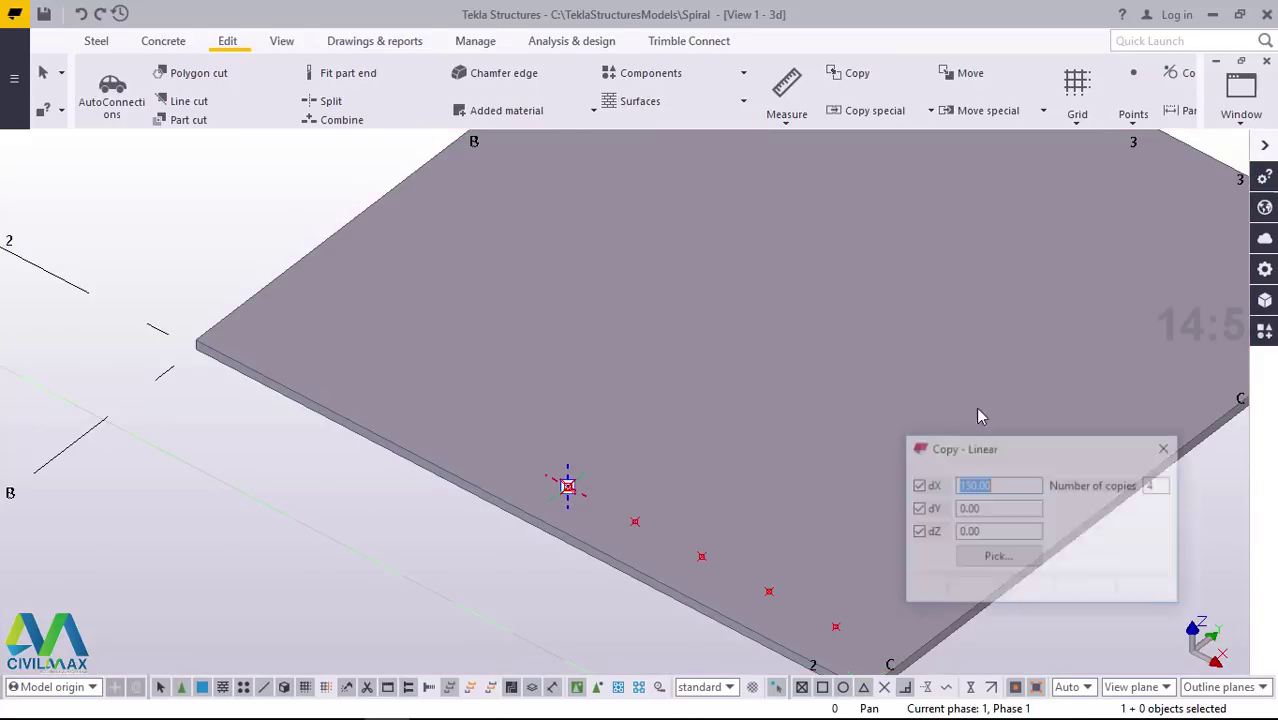
click(958, 485)
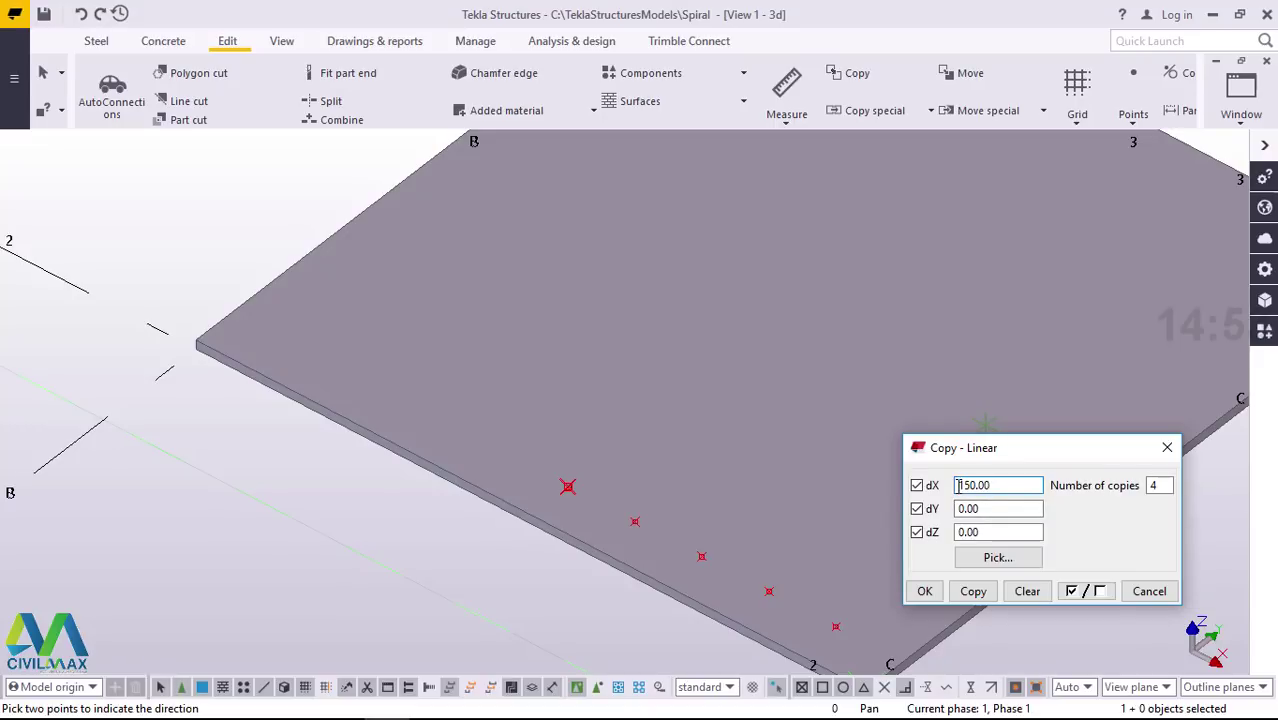
text(-)
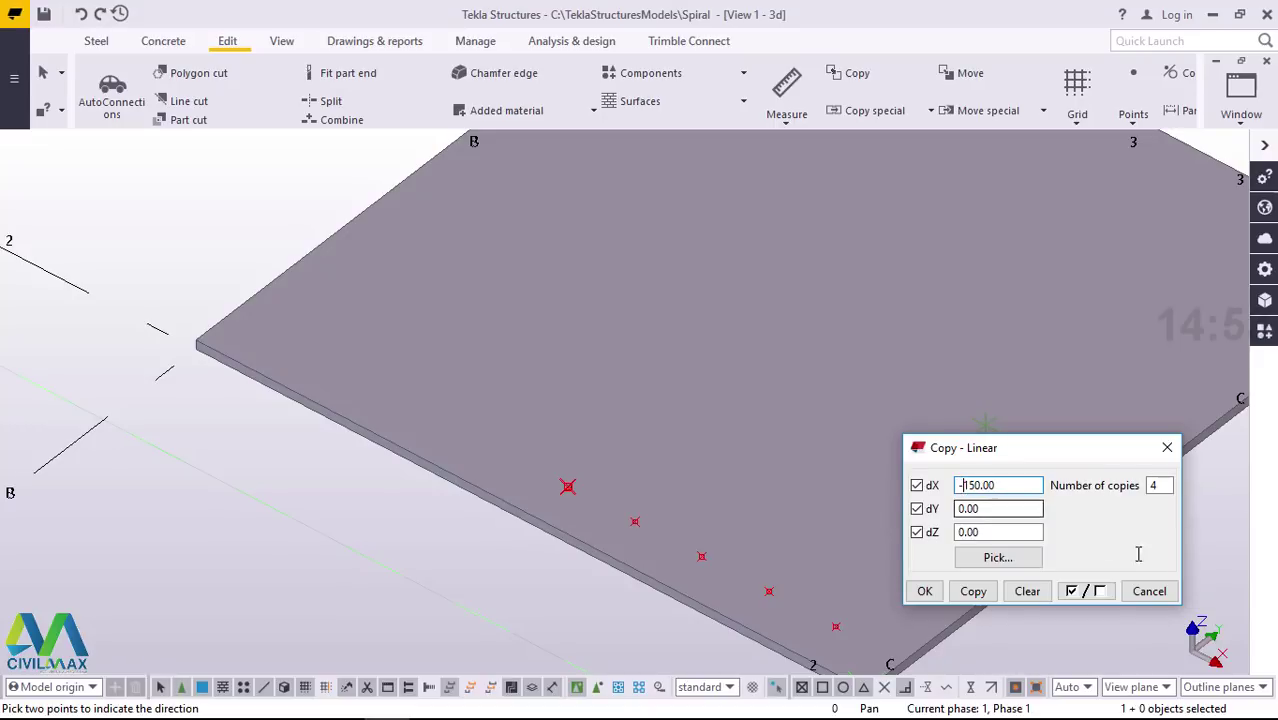
click(568, 486)
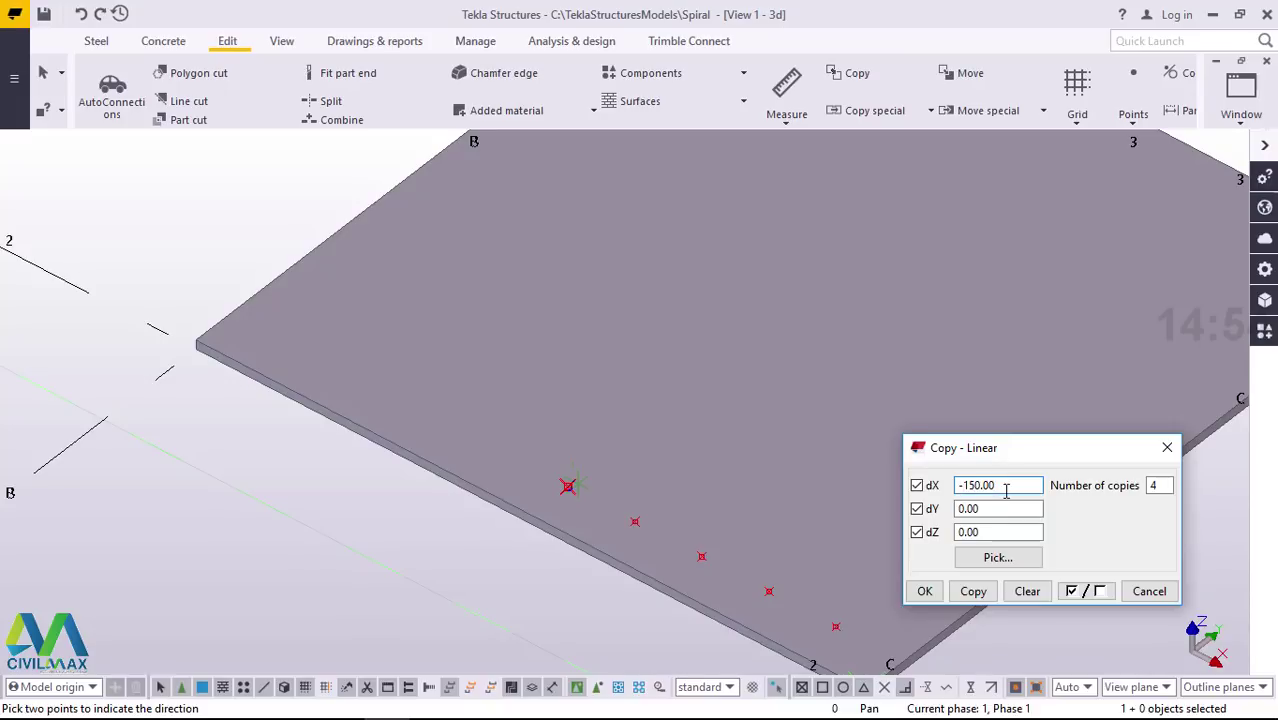
click(972, 591)
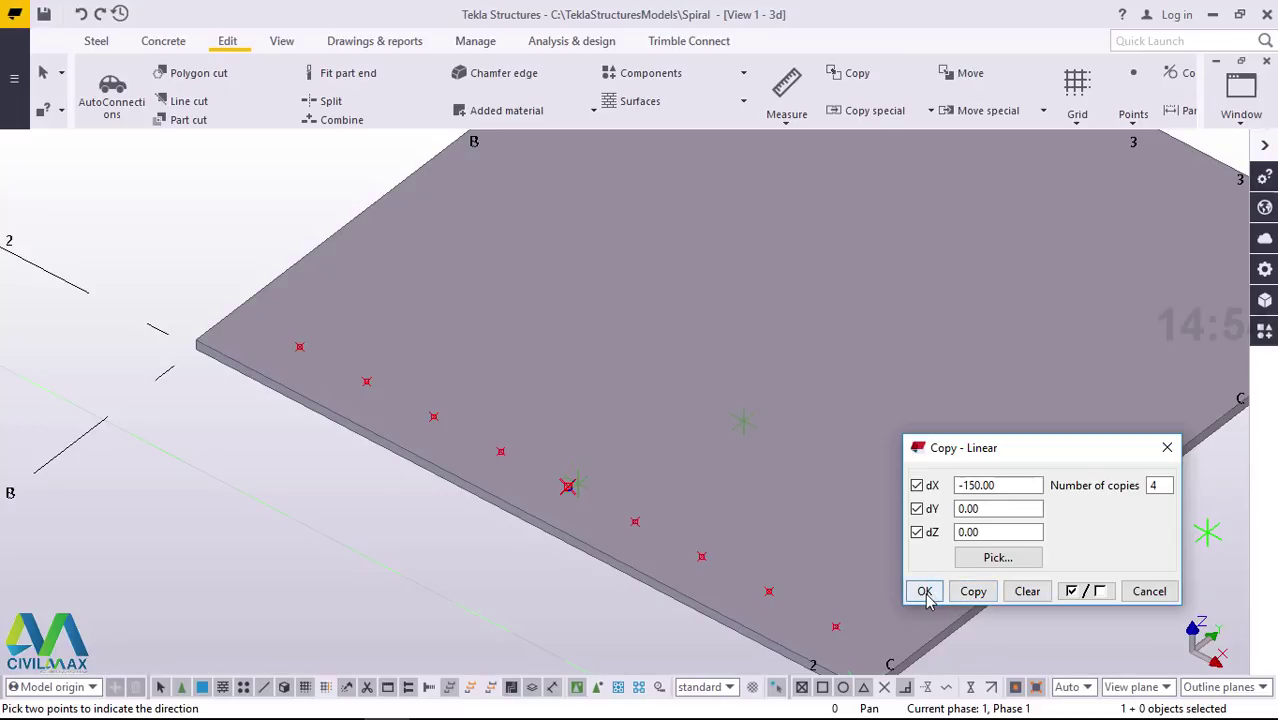
click(925, 591)
right_click(247, 190)
click(270, 200)
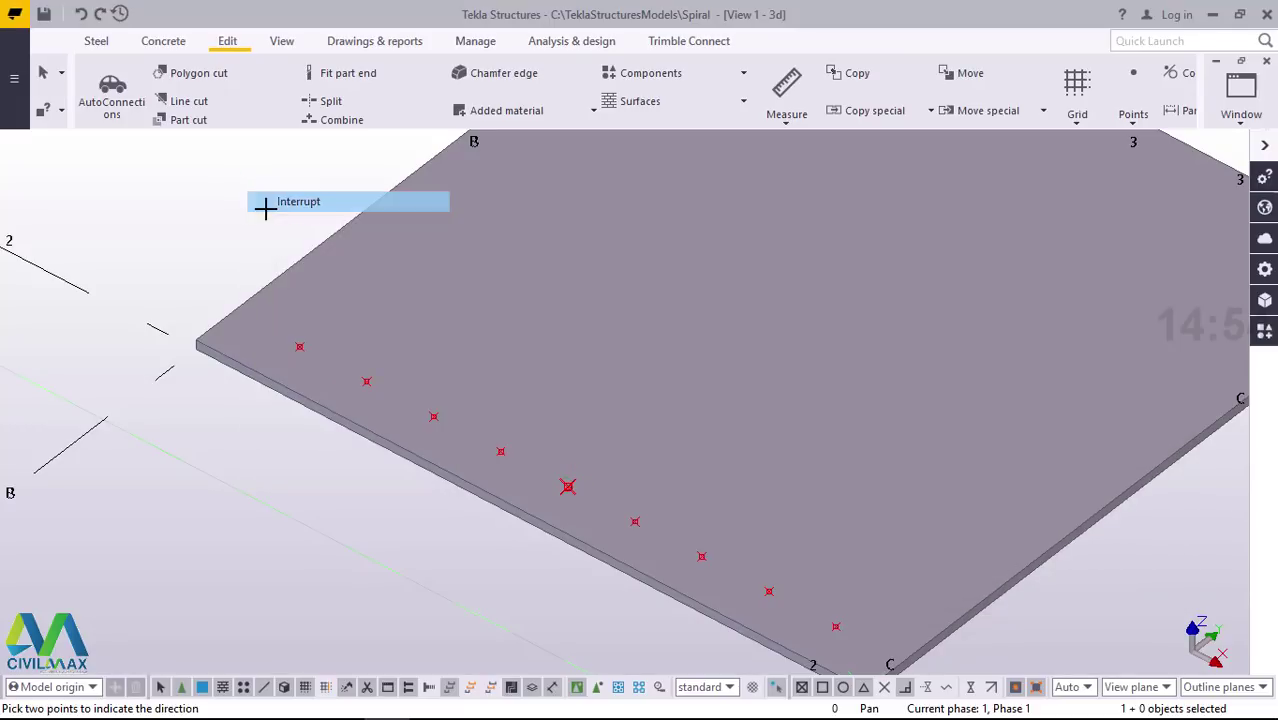
- Add 1 divided line point between the midpoint of the plate edge beside the row and the opposite edge's midpoint
scroll(396, 410, down, 1)
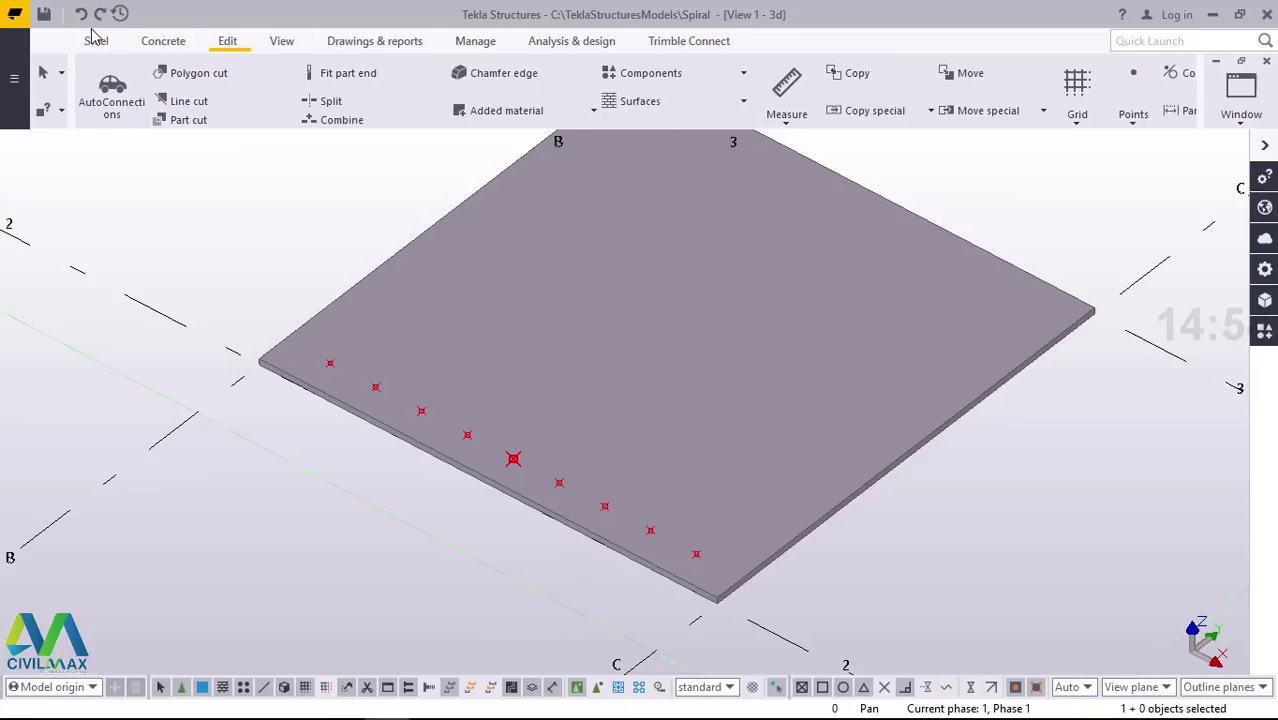
click(1134, 122)
click(1143, 149)
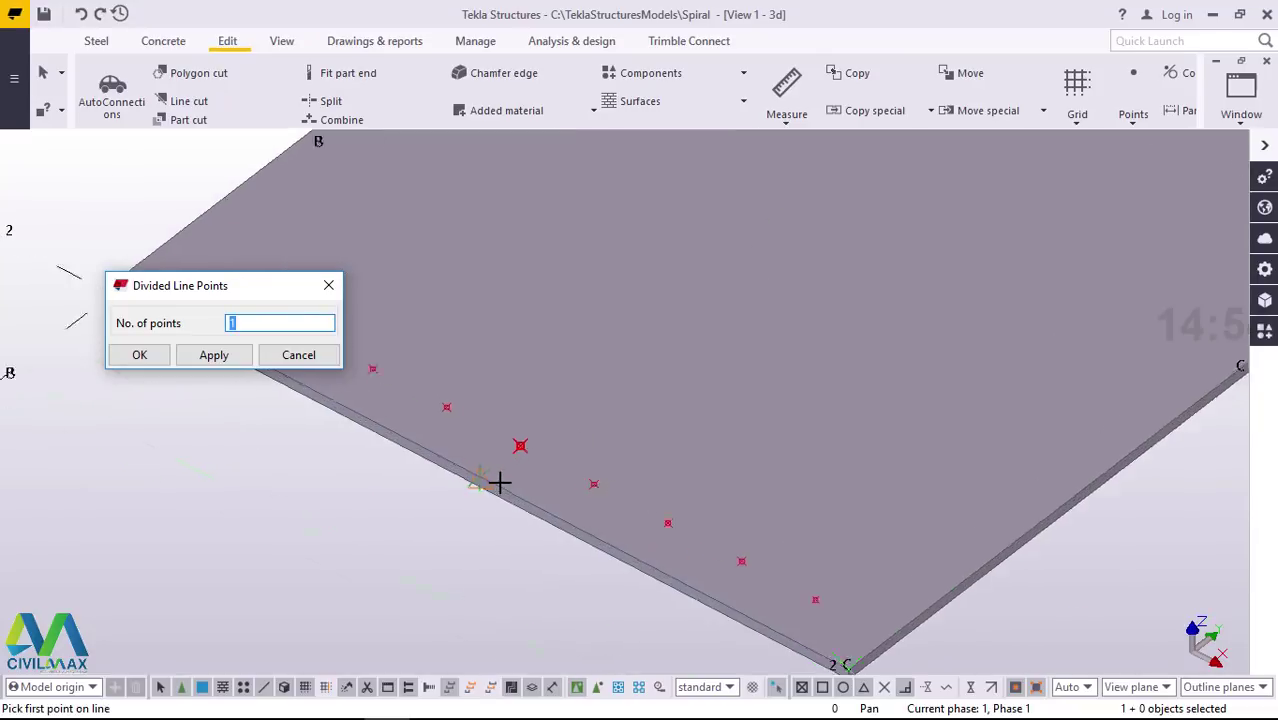
scroll(505, 476, up, 4)
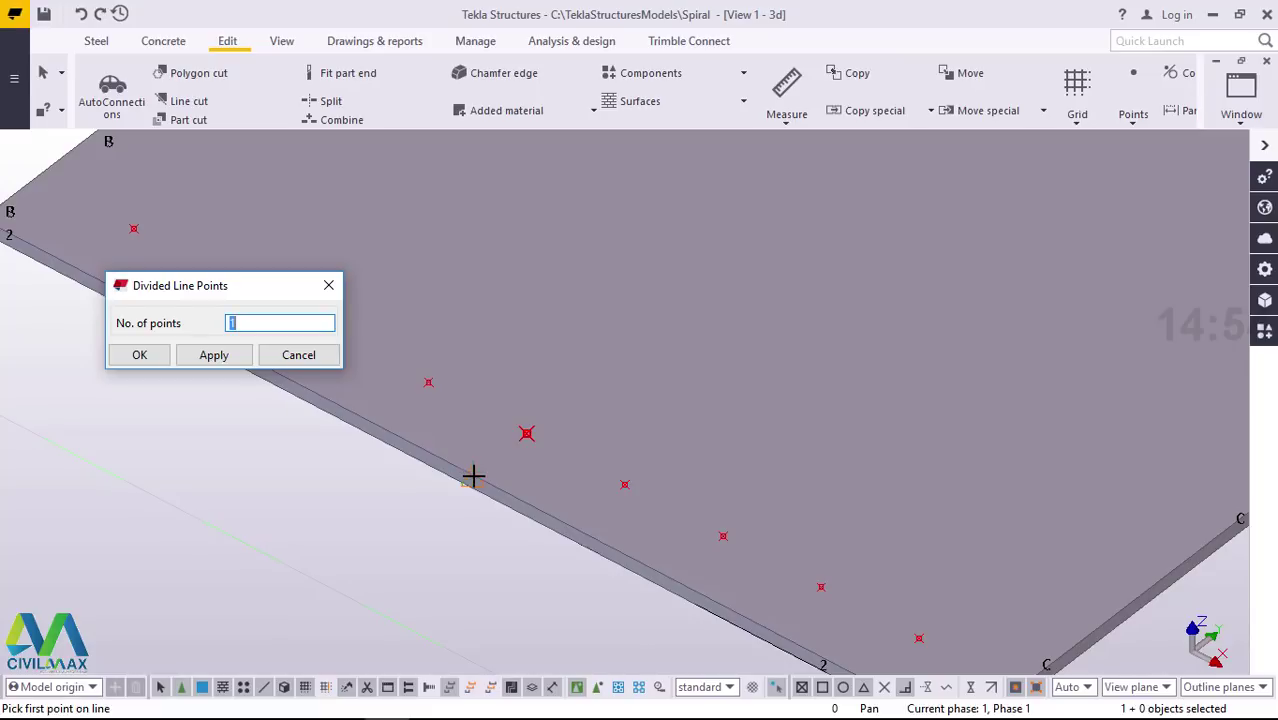
click(474, 478)
scroll(456, 600, down, 5)
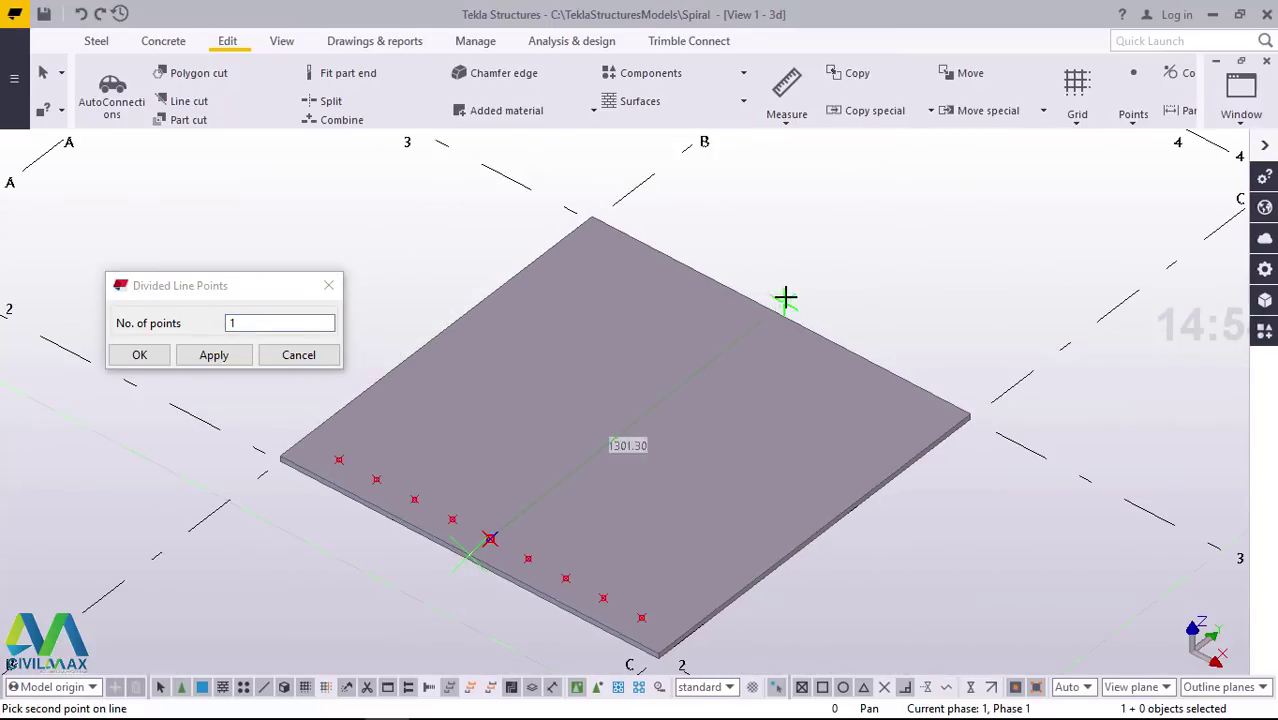
scroll(785, 297, up, 5)
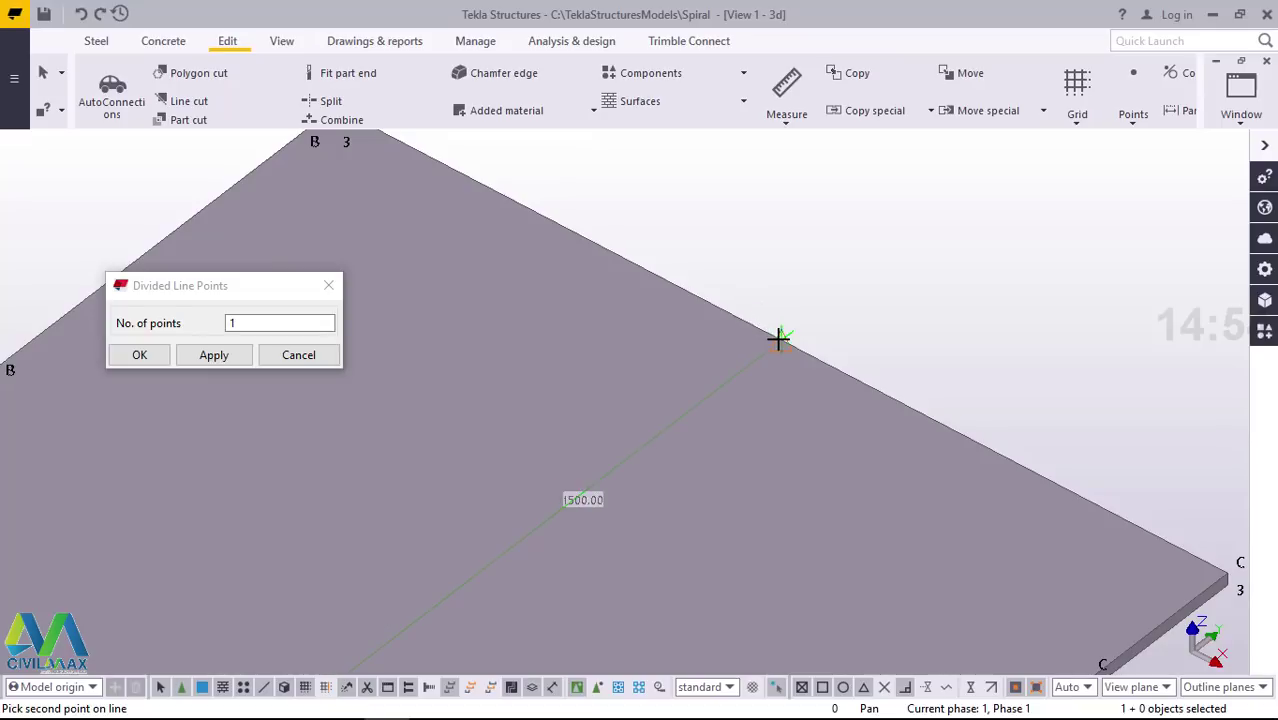
click(778, 339)
right_click(906, 243)
click(941, 248)
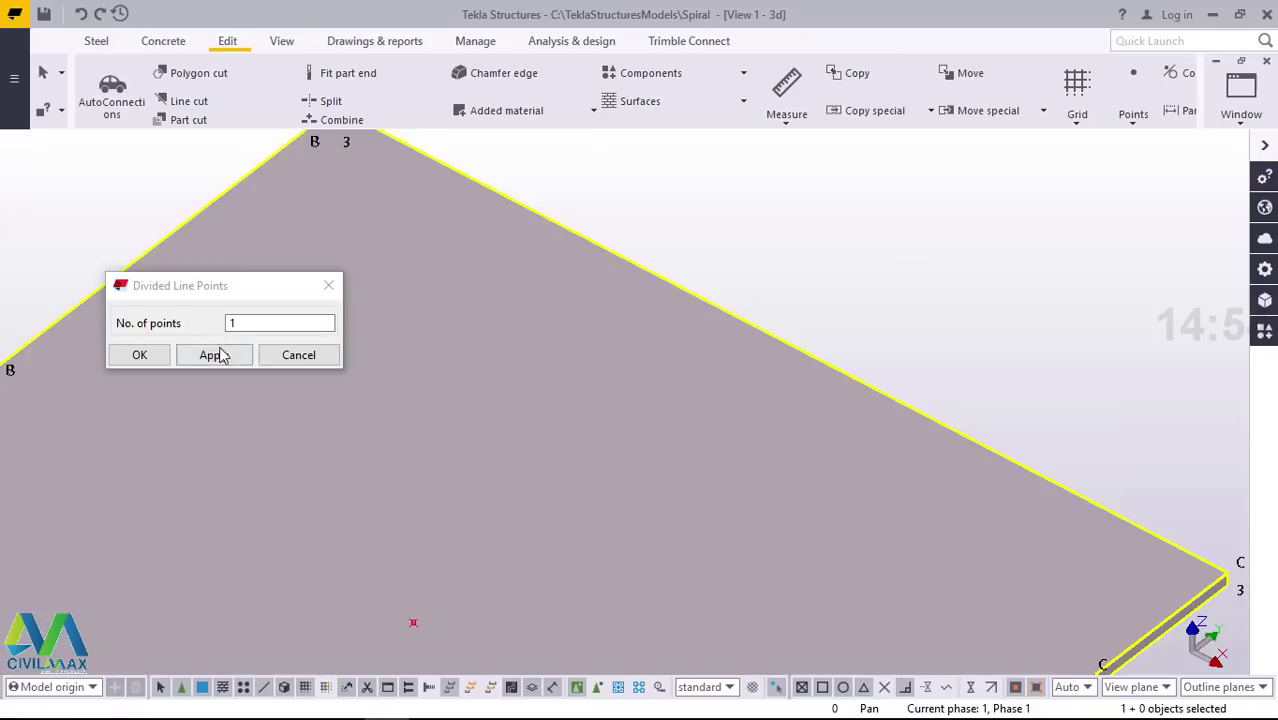
click(139, 356)
- Copy the plate's centre point using the row's middle point as origin and the centre point as destination
scroll(688, 338, down, 8)
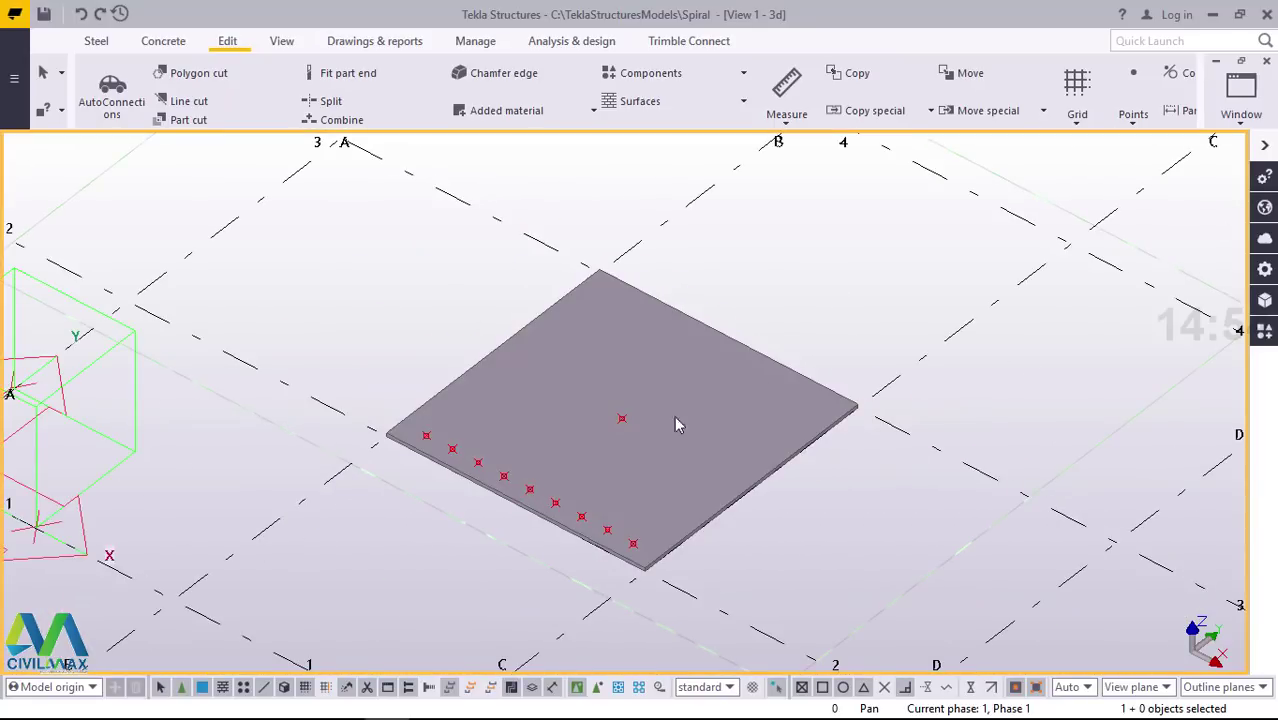
scroll(545, 503, up, 3)
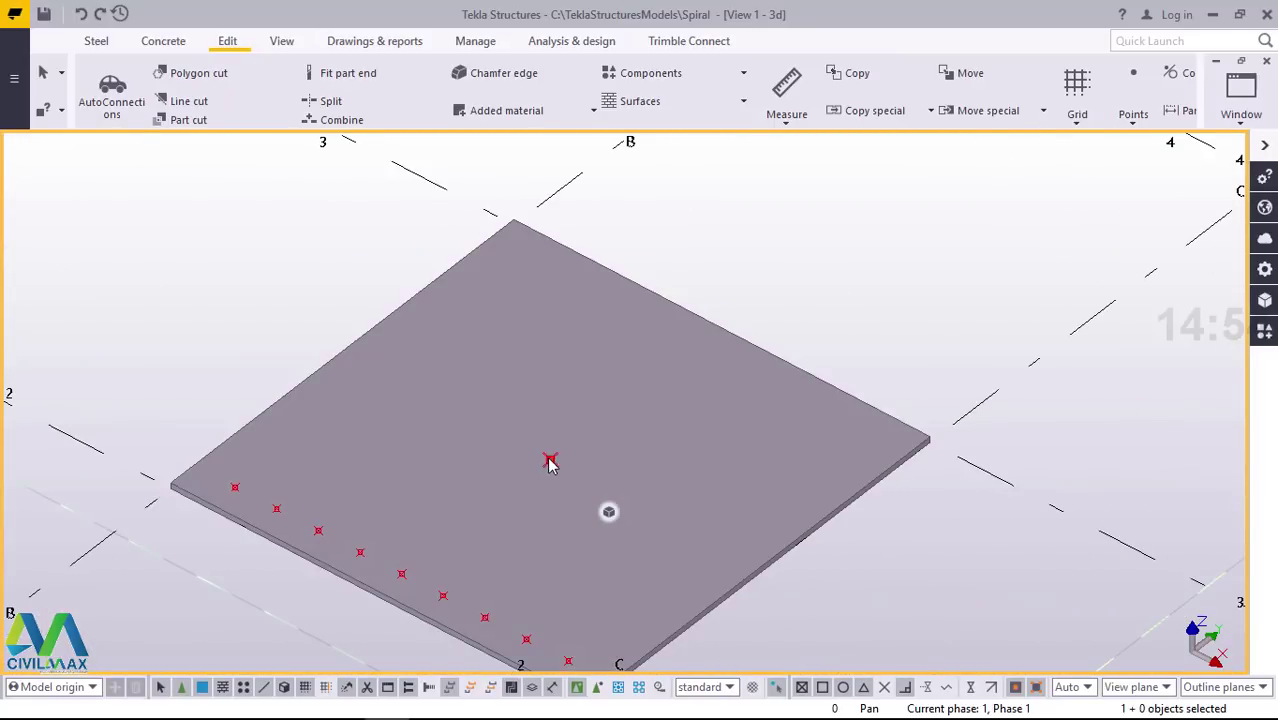
click(550, 460)
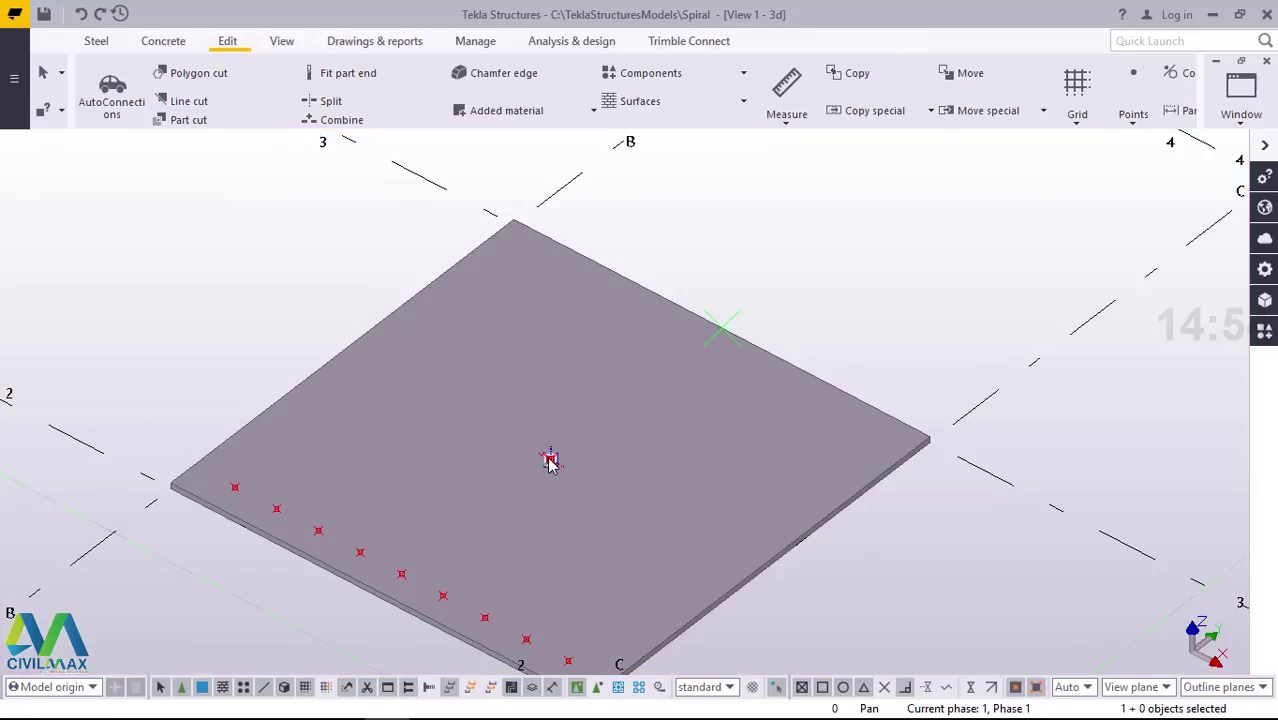
right_click(907, 225)
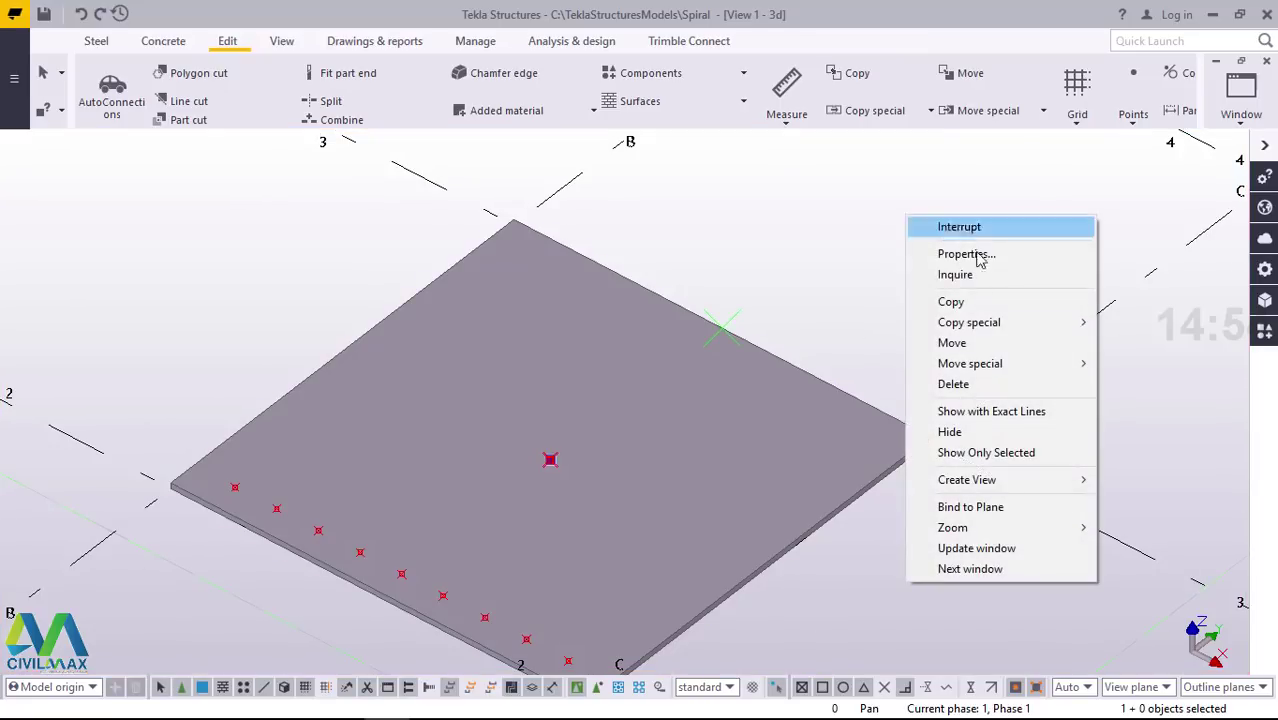
click(951, 302)
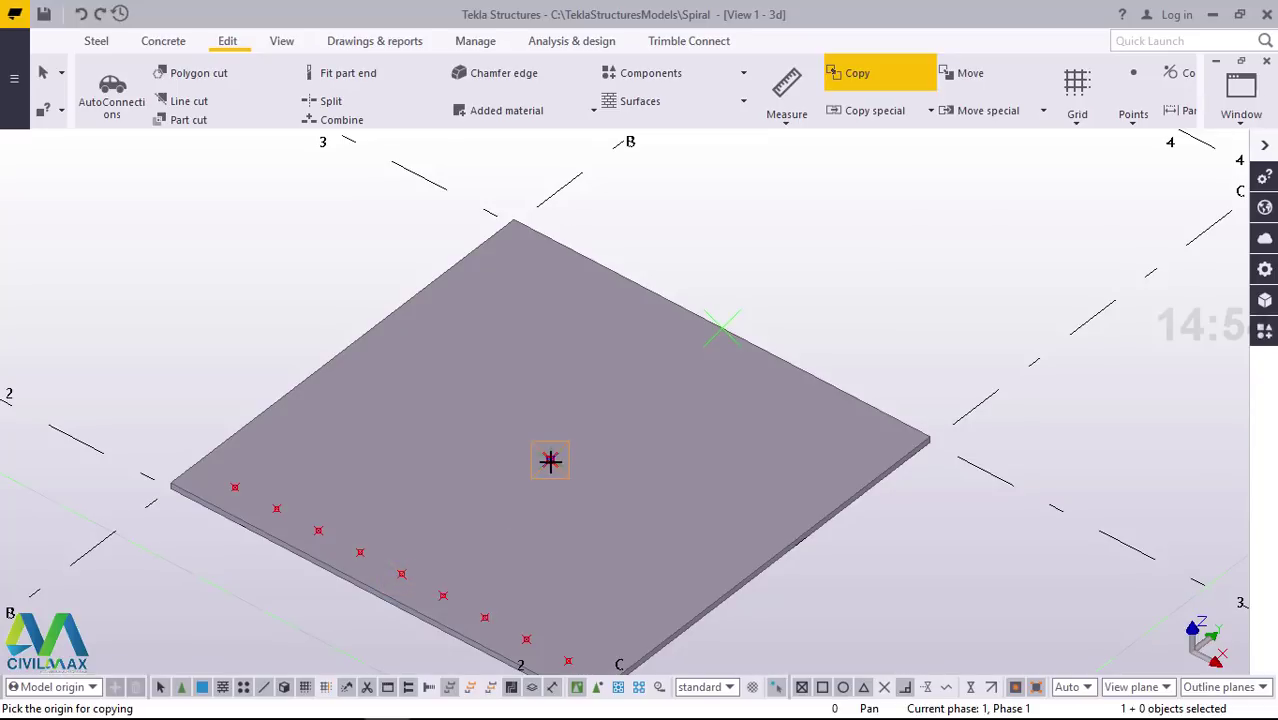
click(401, 572)
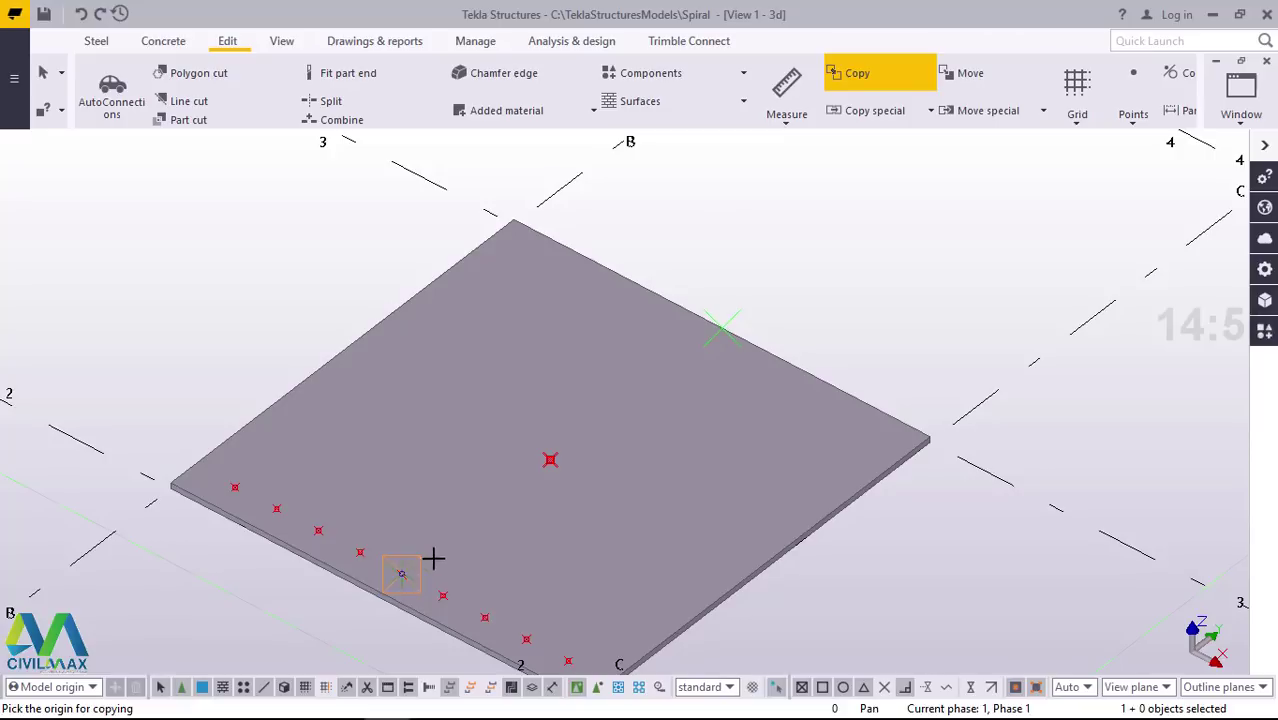
click(550, 460)
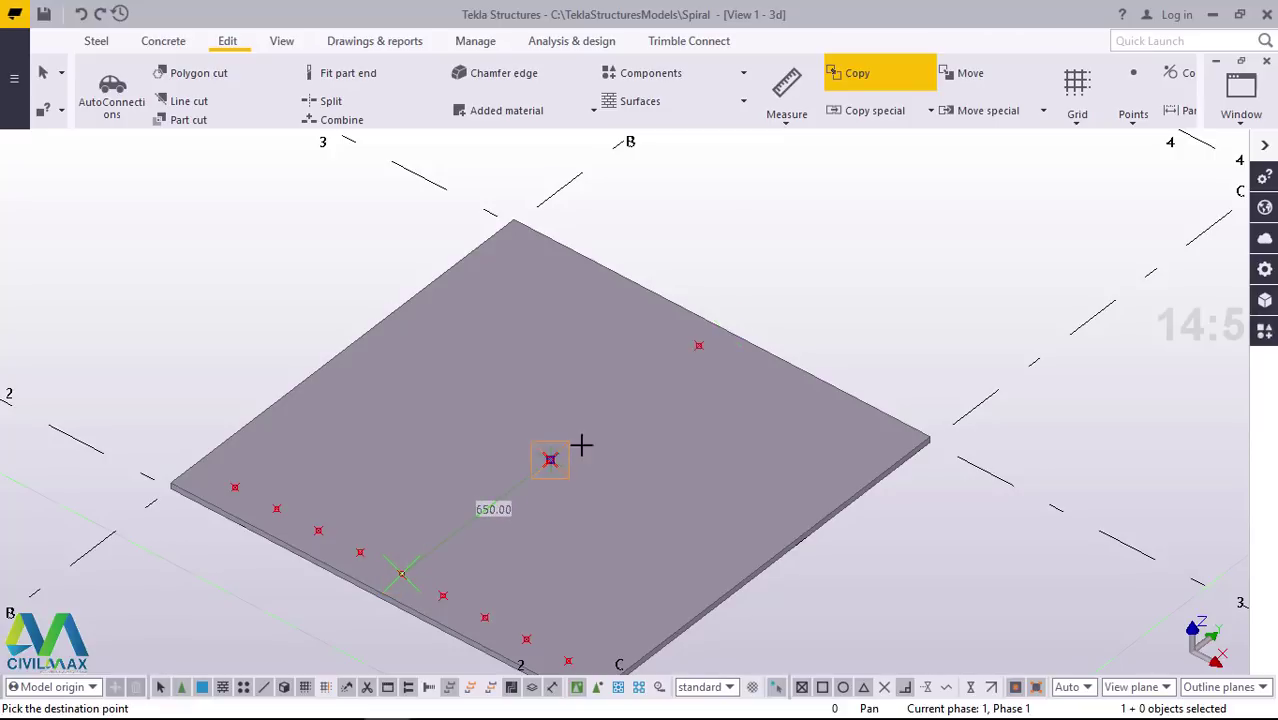
right_click(856, 232)
click(895, 236)
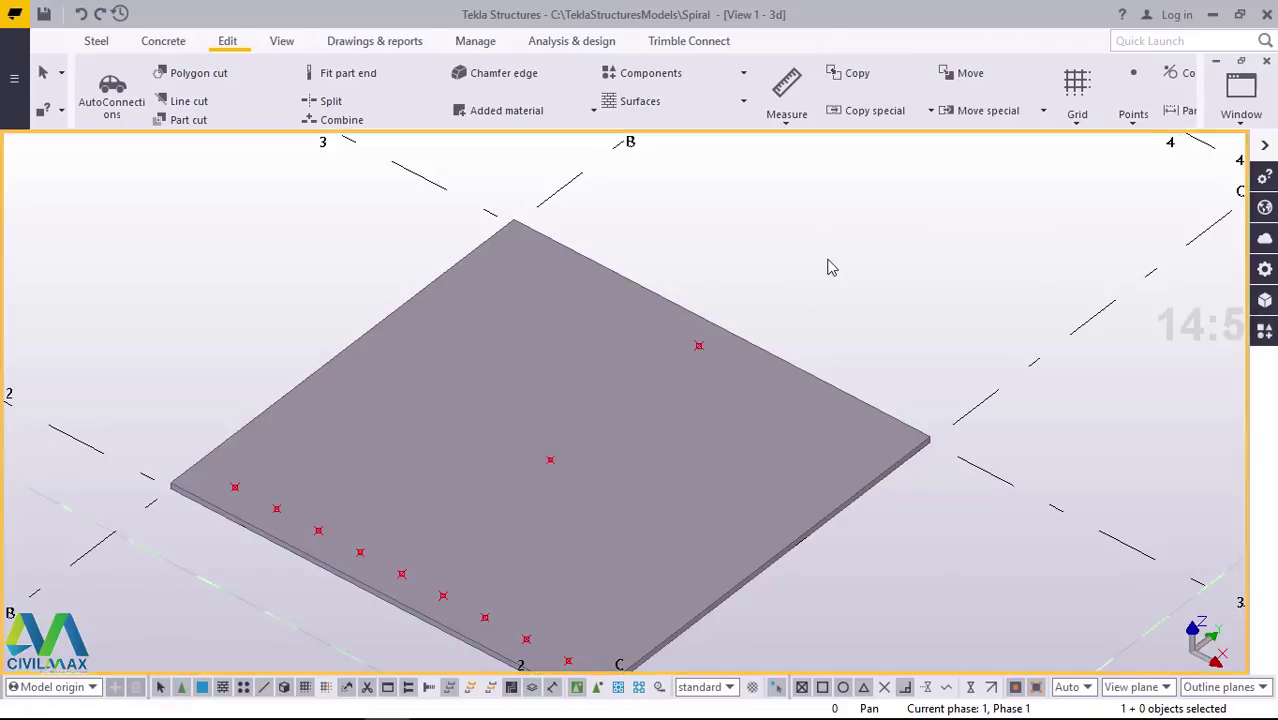
- Measure the distance from the copied point to the midpoint of the nearest plate edge without placing a dimension
scroll(699, 348, up, 5)
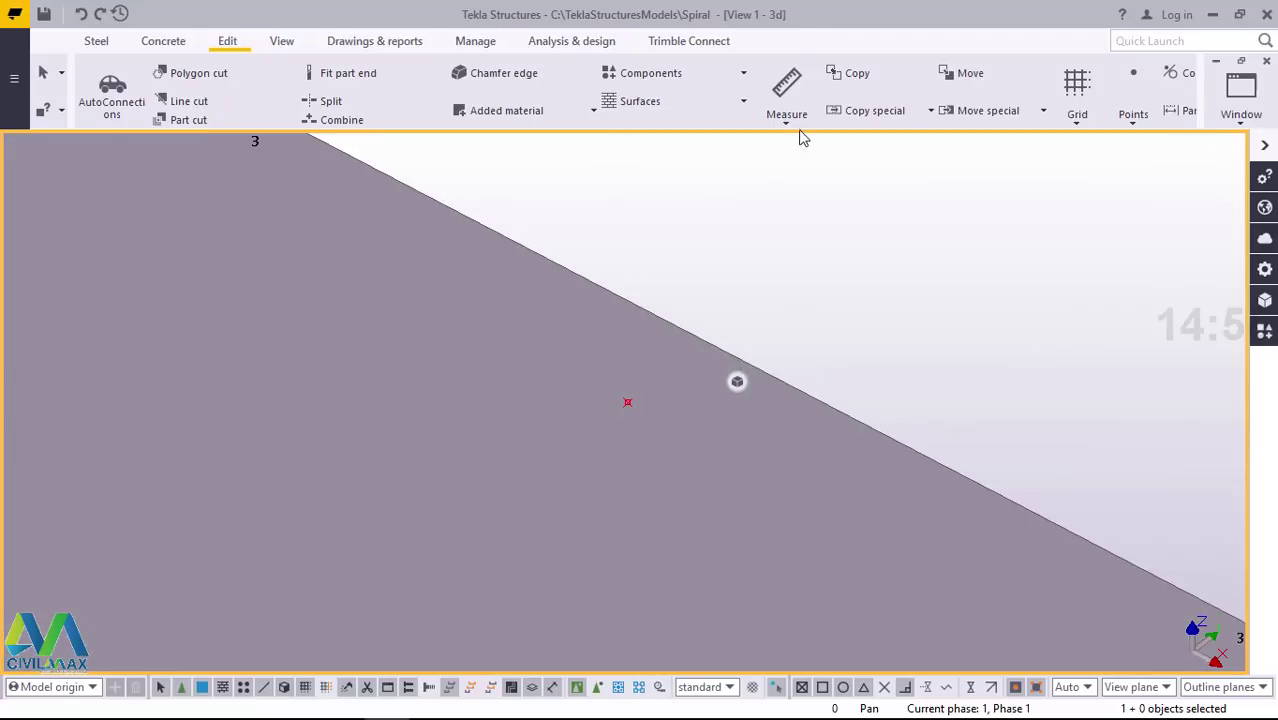
click(786, 114)
click(805, 150)
scroll(640, 400, up, 2)
click(688, 338)
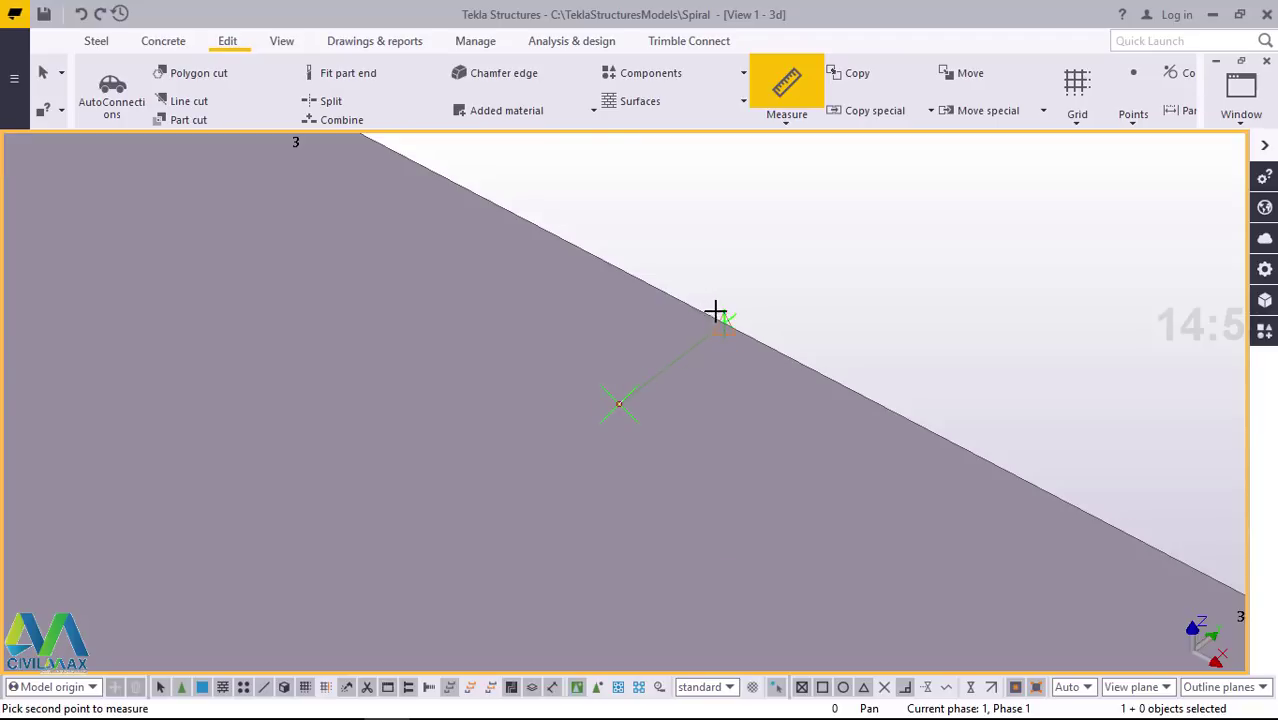
click(729, 318)
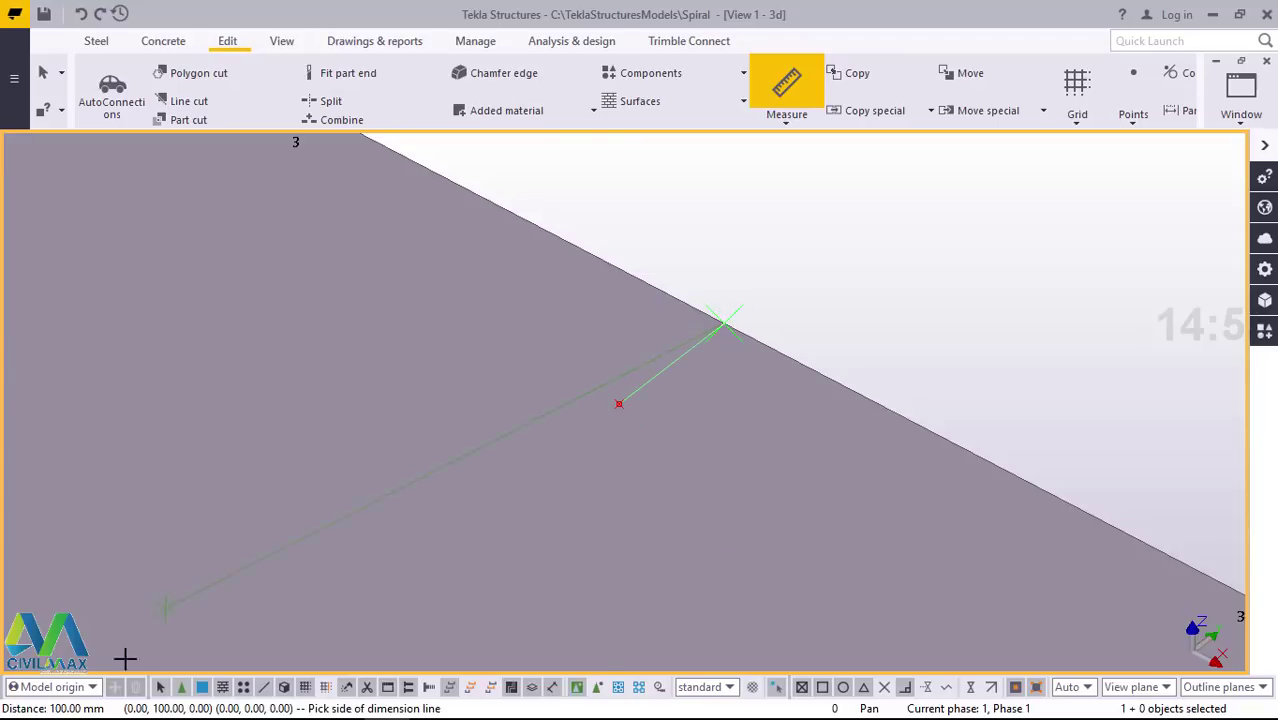
right_click(966, 206)
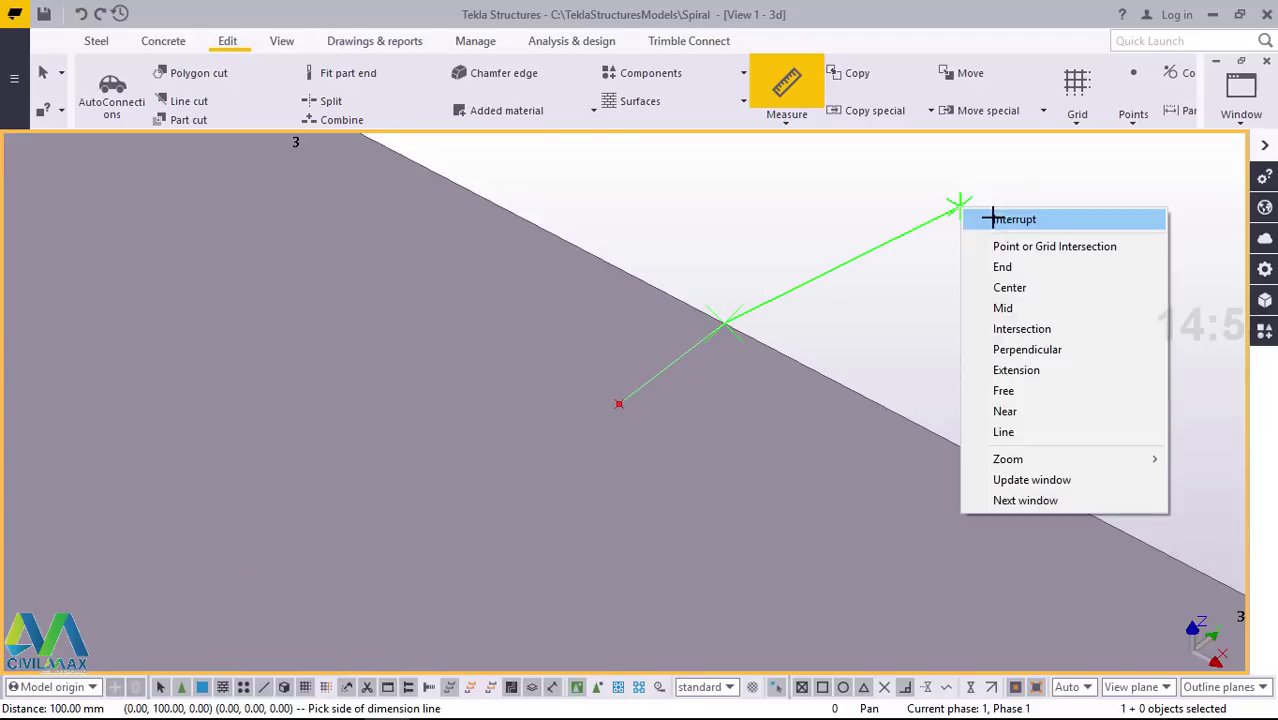
click(1000, 214)
- Open the settings of the Hole Generation (32) component from the HOLE search results in the component catalog
scroll(700, 350, down, 3)
scroll(762, 316, down, 5)
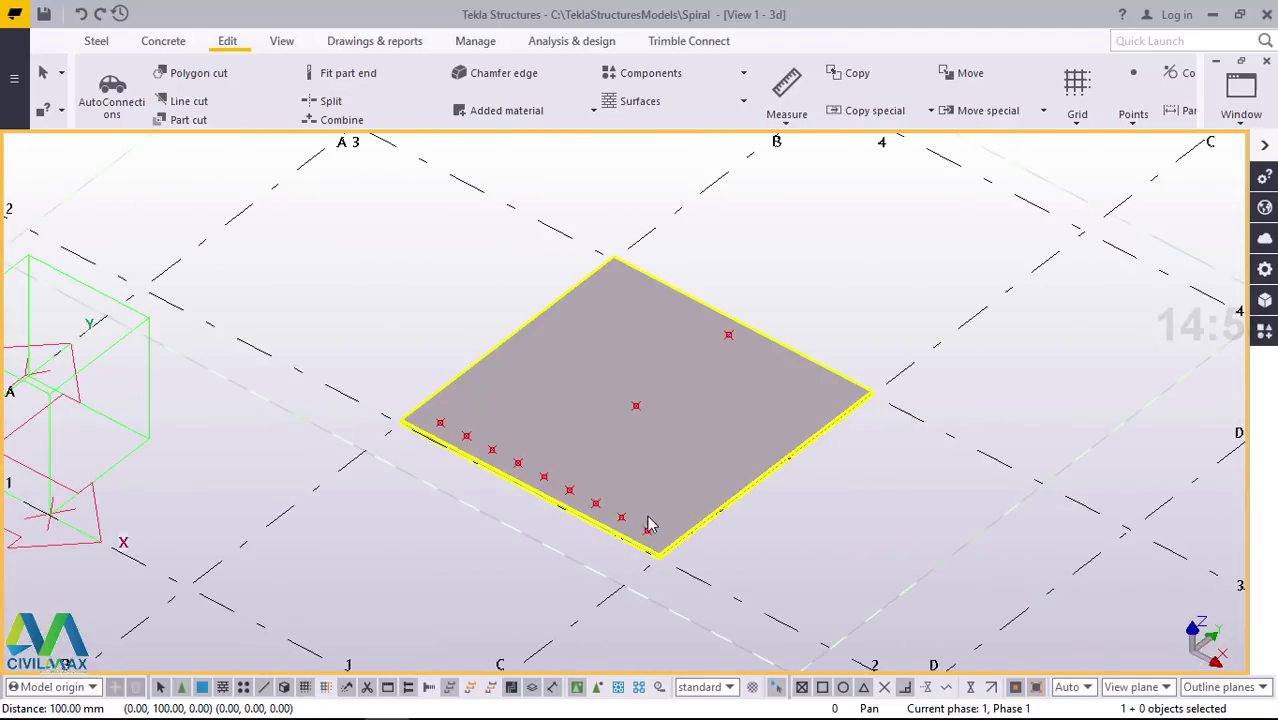
scroll(670, 535, up, 3)
scroll(537, 474, up, 5)
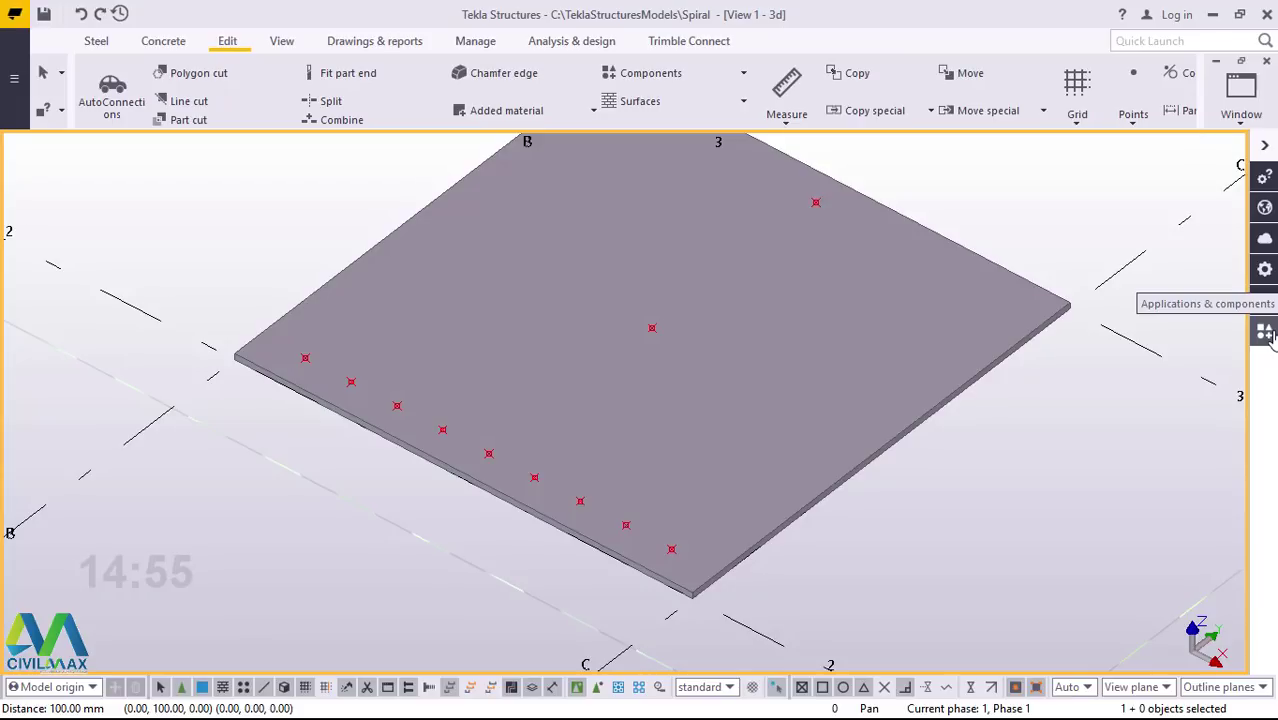
click(1265, 333)
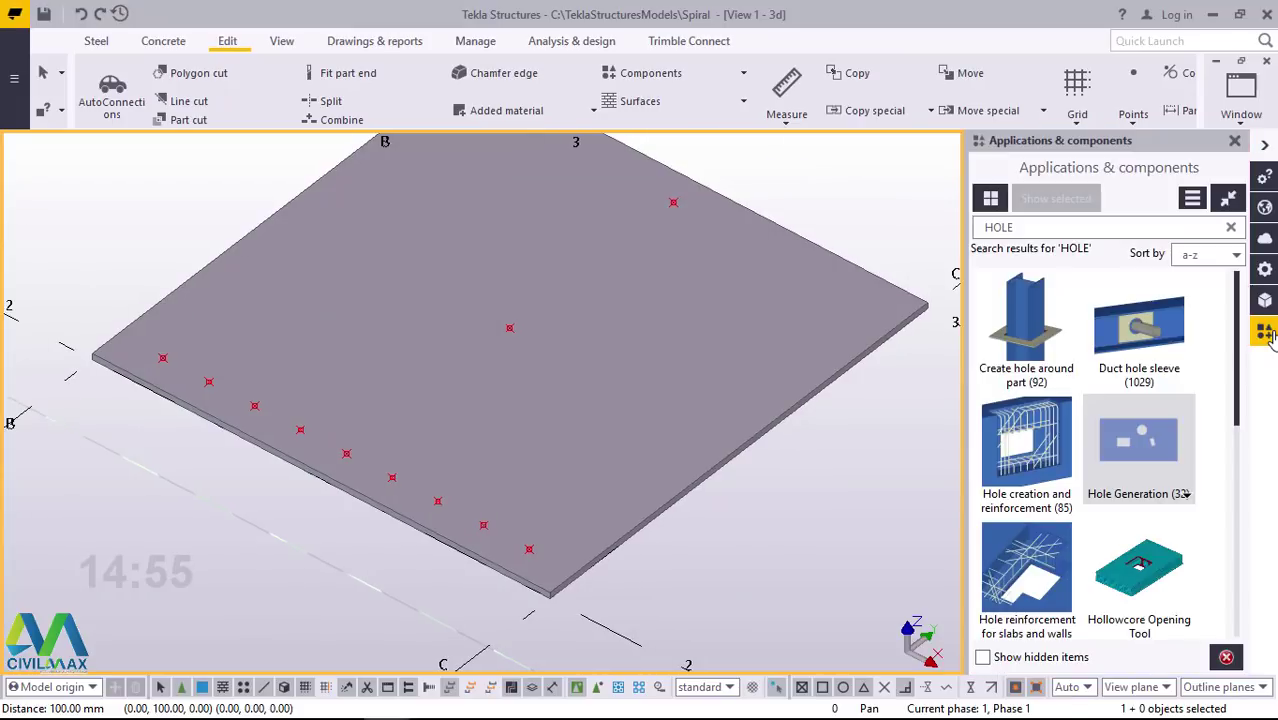
double_click(1025, 227)
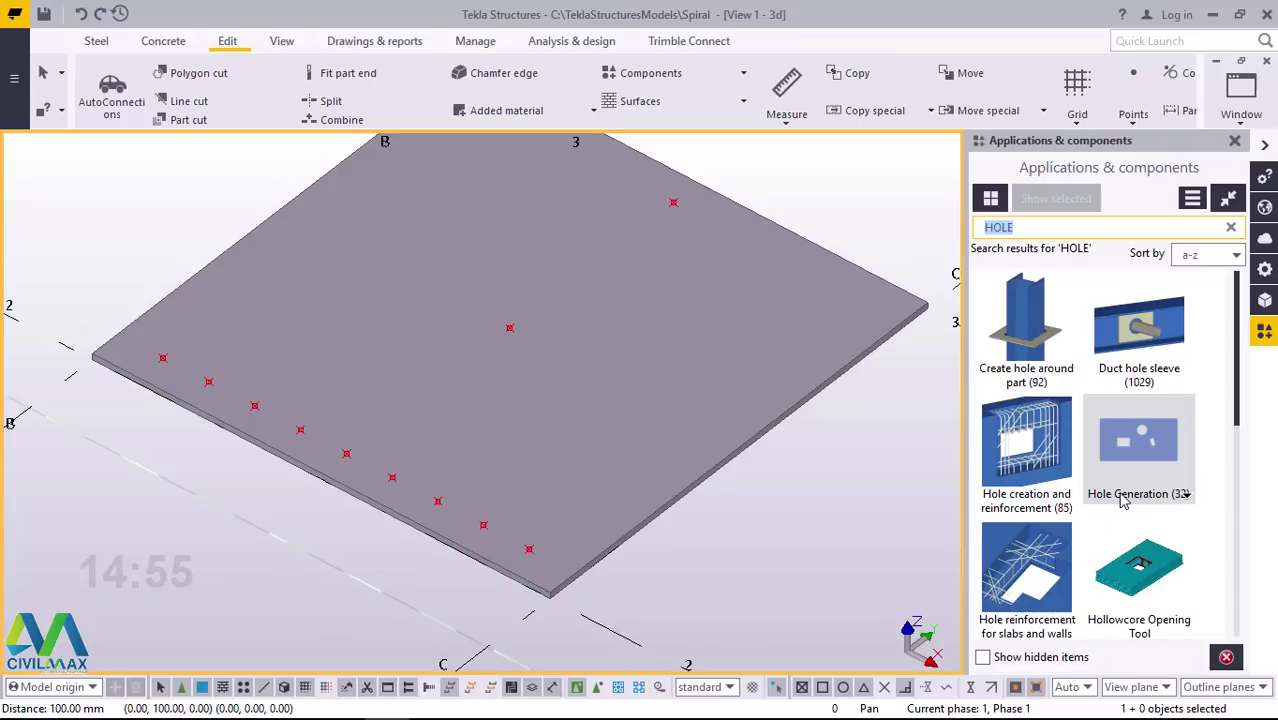
double_click(1149, 453)
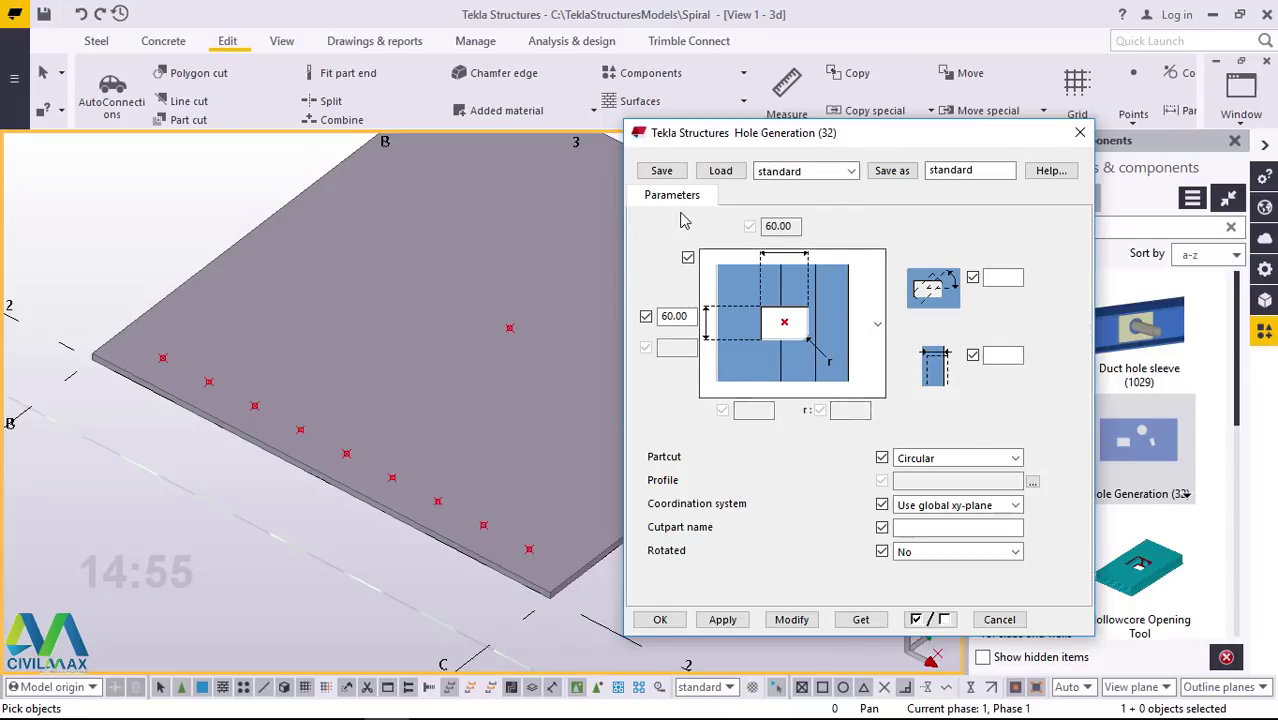
- Configure the hole as centred on the picked point, with Partcut Circular and Coordination system Use global xy-plane
click(876, 342)
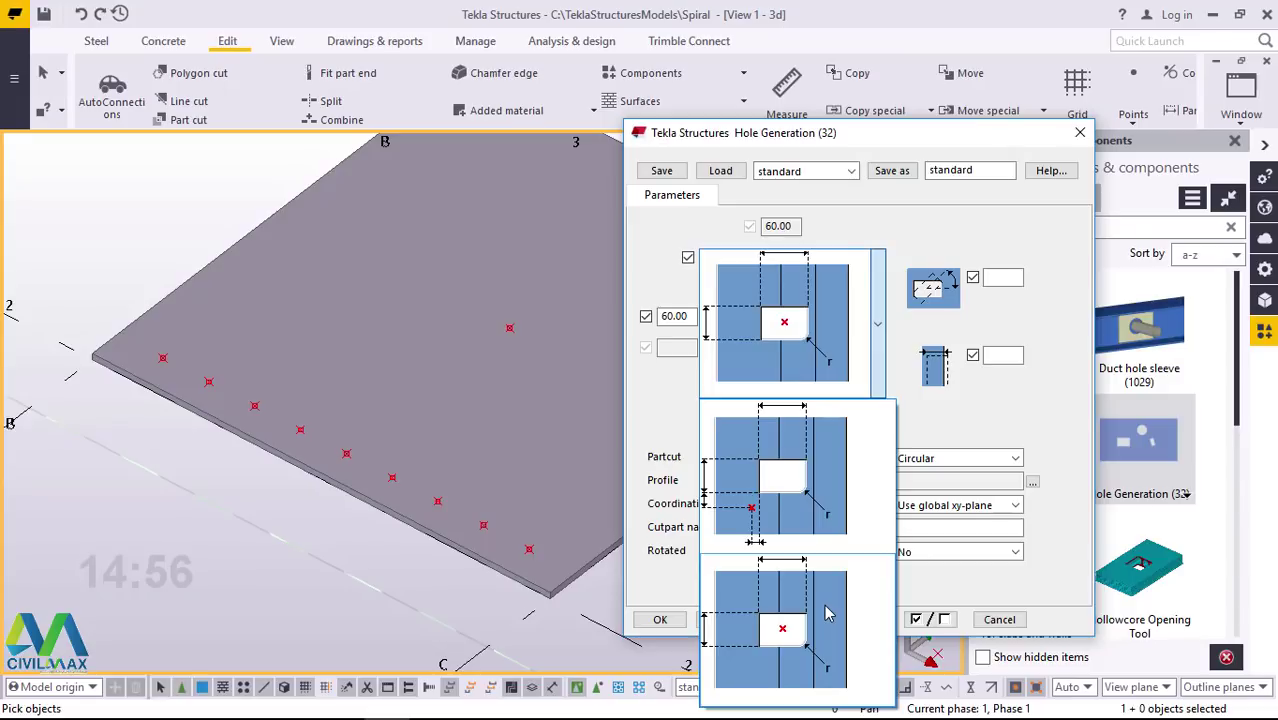
click(786, 630)
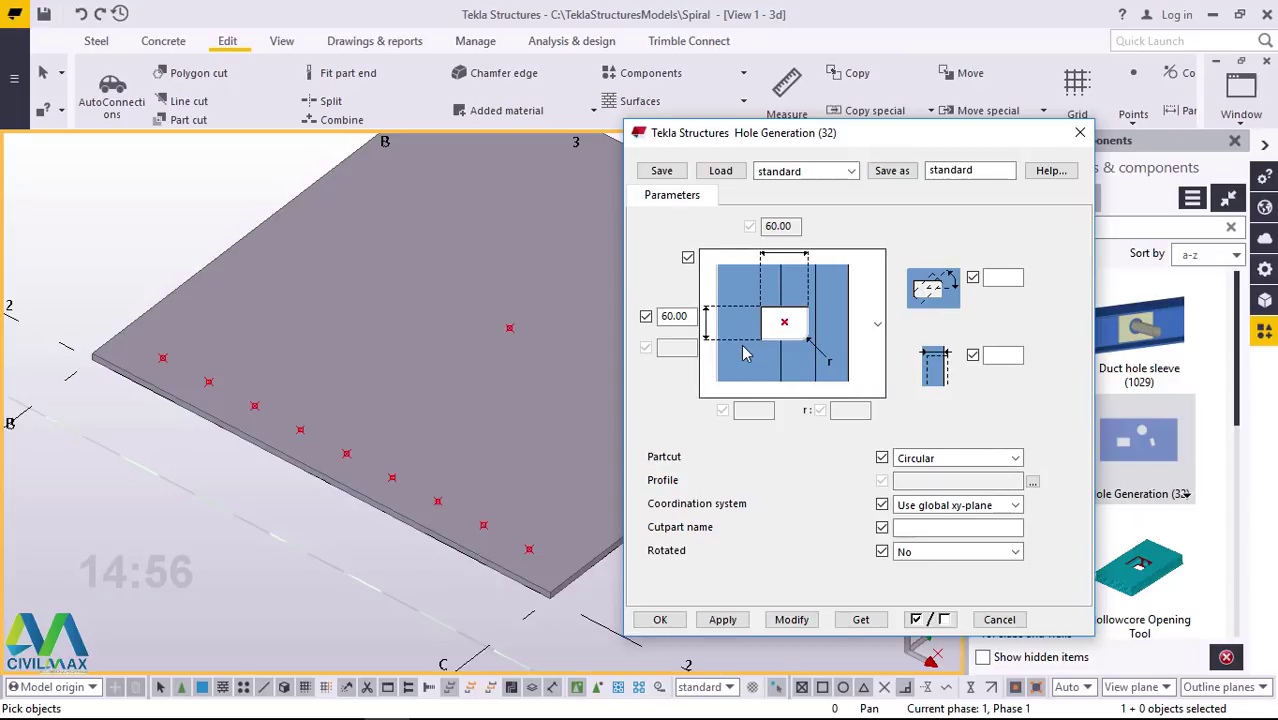
double_click(674, 316)
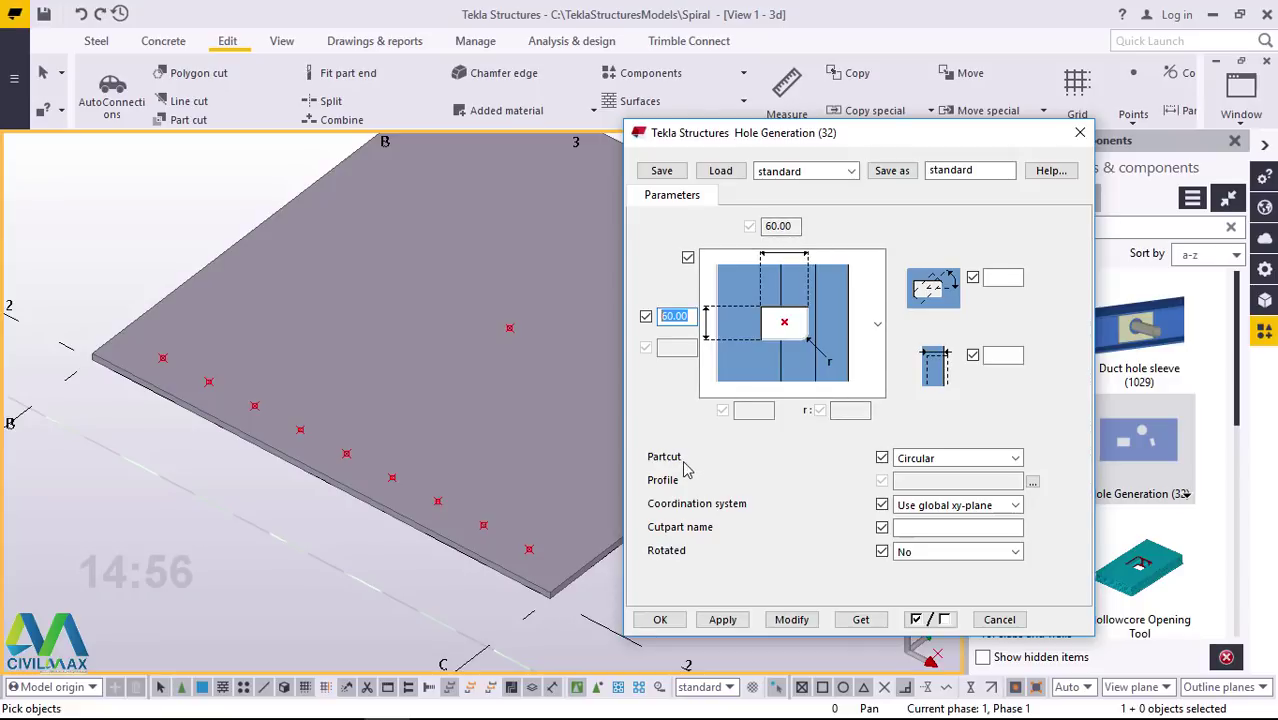
click(1012, 457)
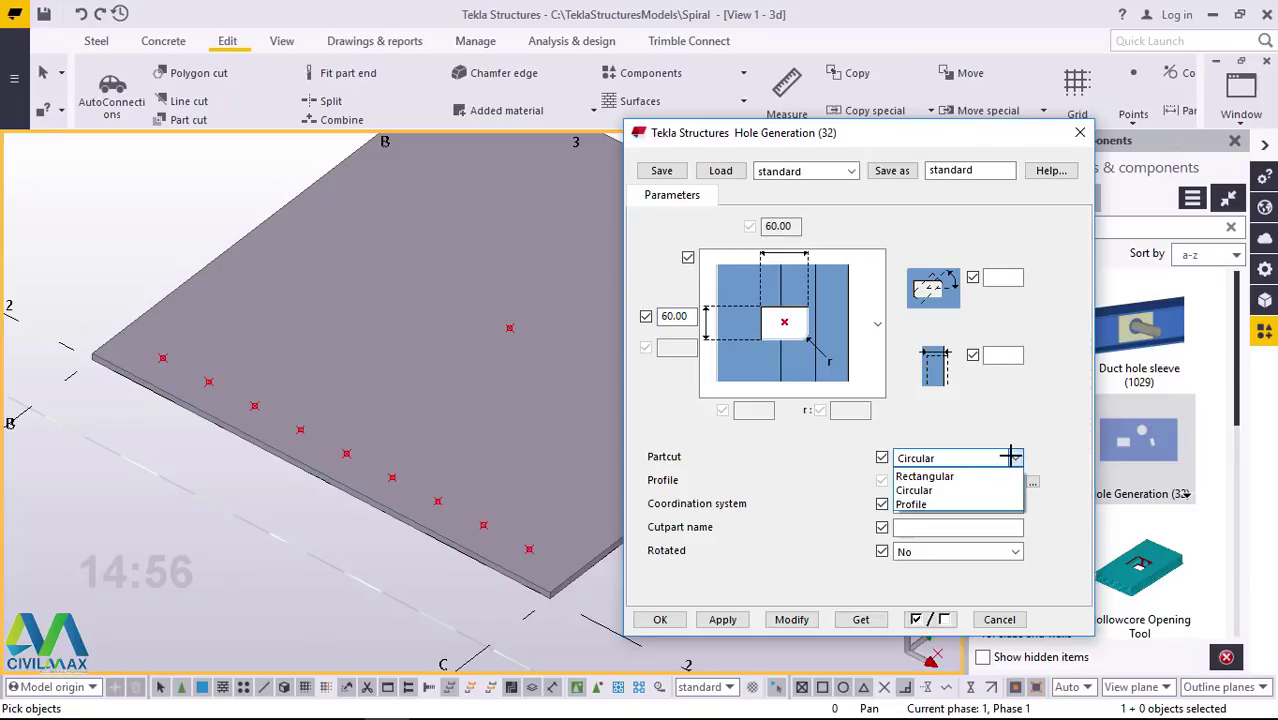
click(938, 490)
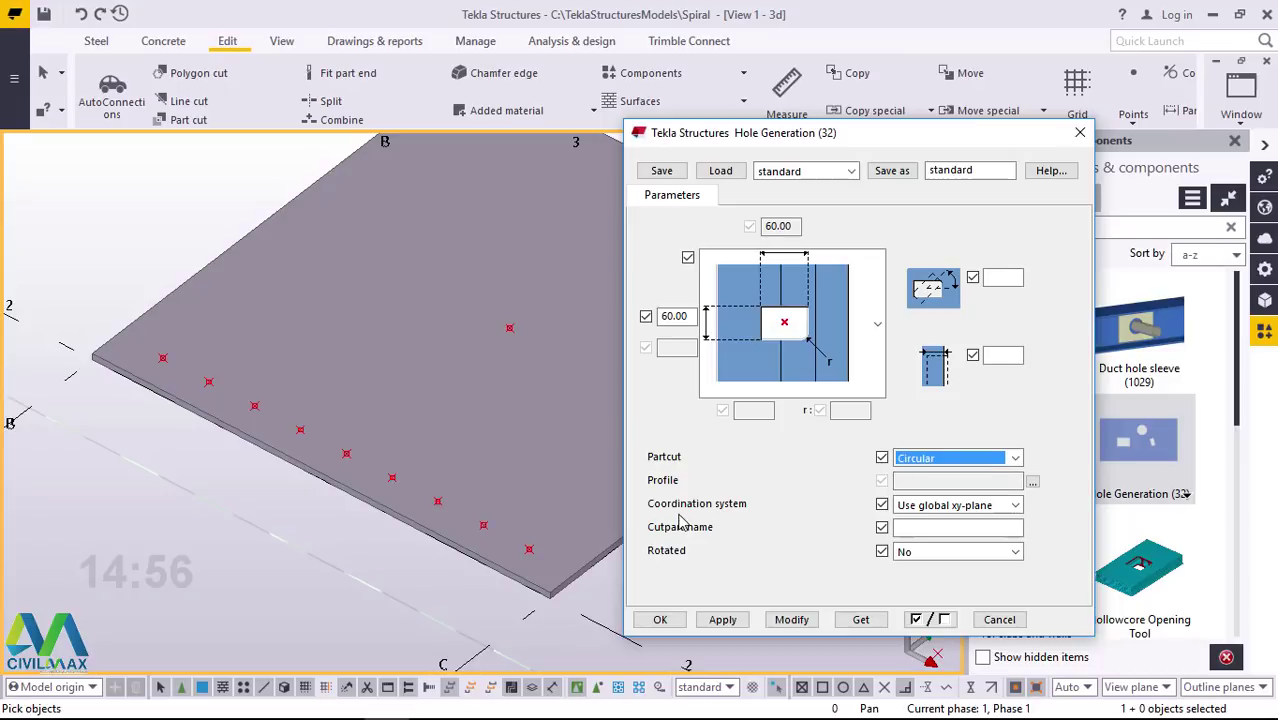
click(1016, 507)
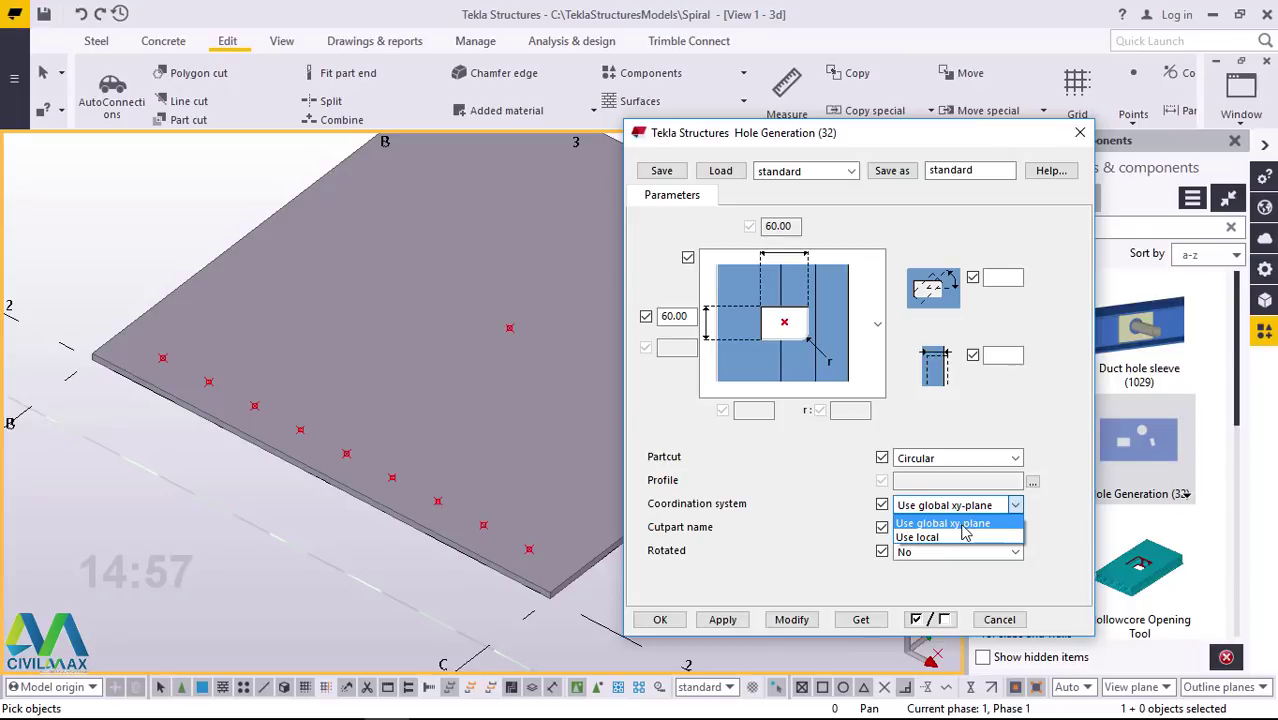
click(950, 524)
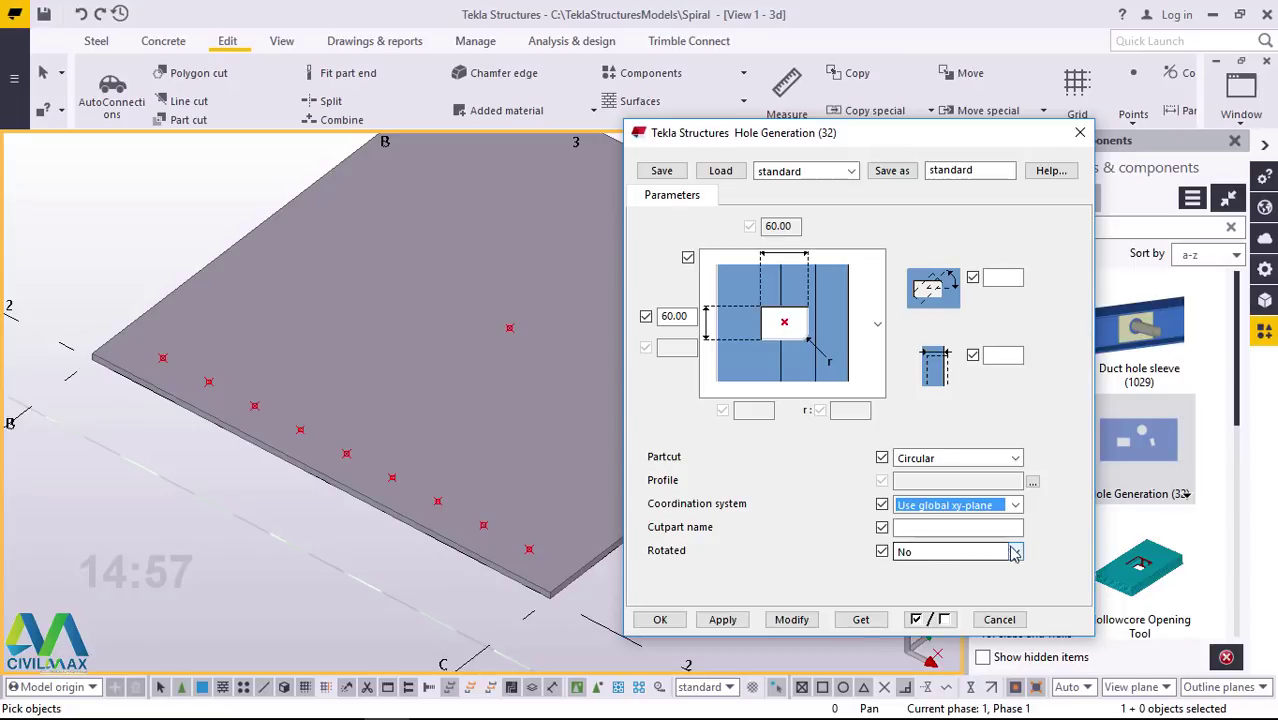
click(790, 620)
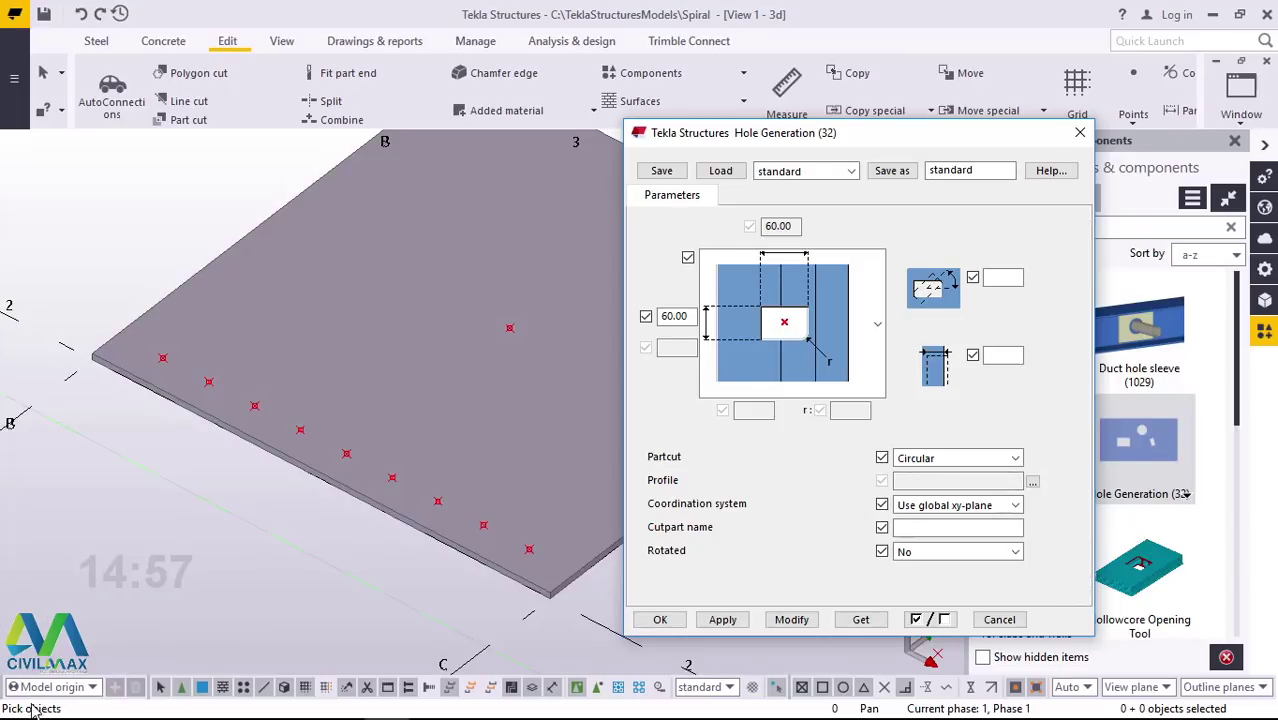
- Cut a 60 circular hole in the contour plate at the row's end point nearest the C-2 corner, and end the command
scroll(580, 587, up, 2)
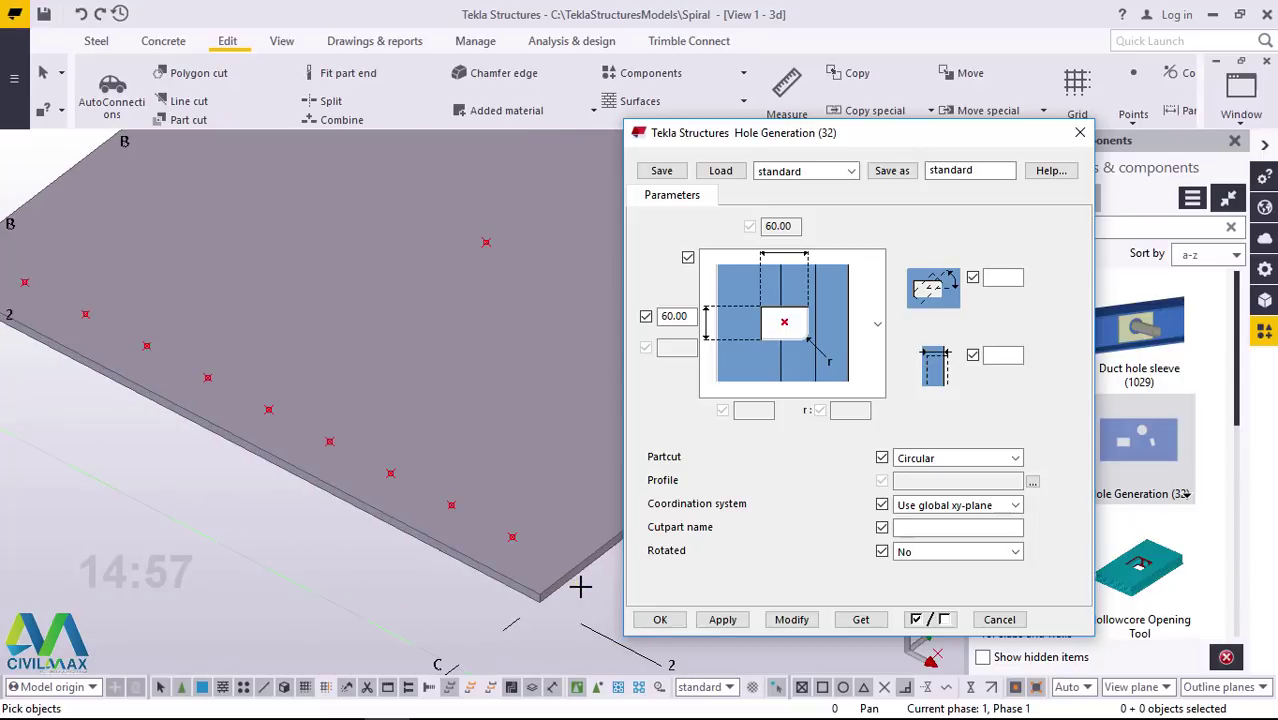
scroll(580, 587, up, 2)
scroll(310, 530, down, 1)
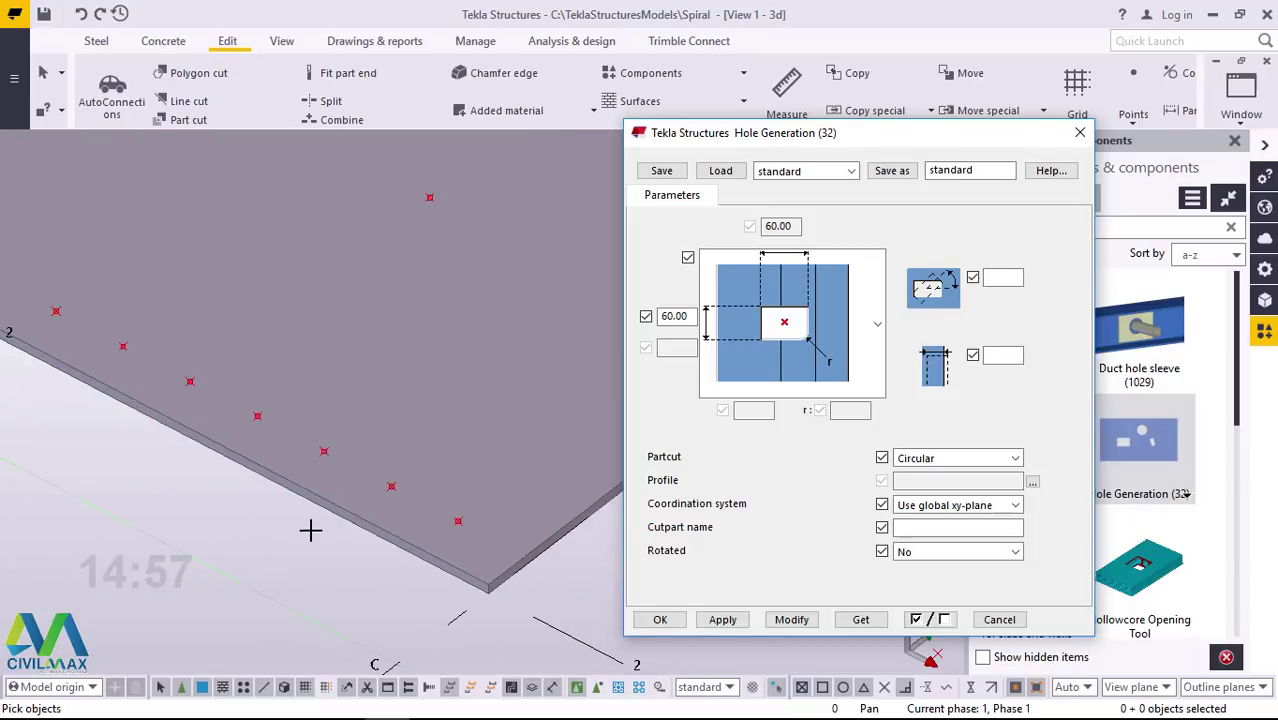
scroll(422, 468, down, 2)
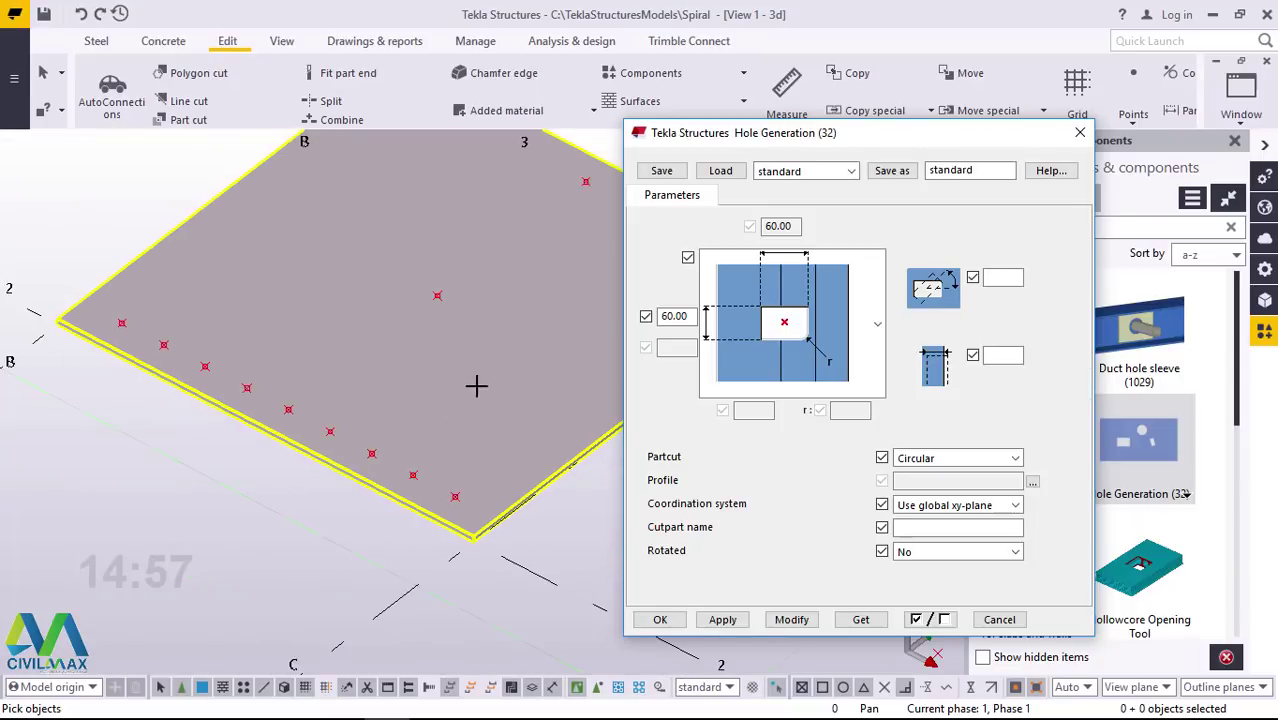
scroll(486, 430, up, 1)
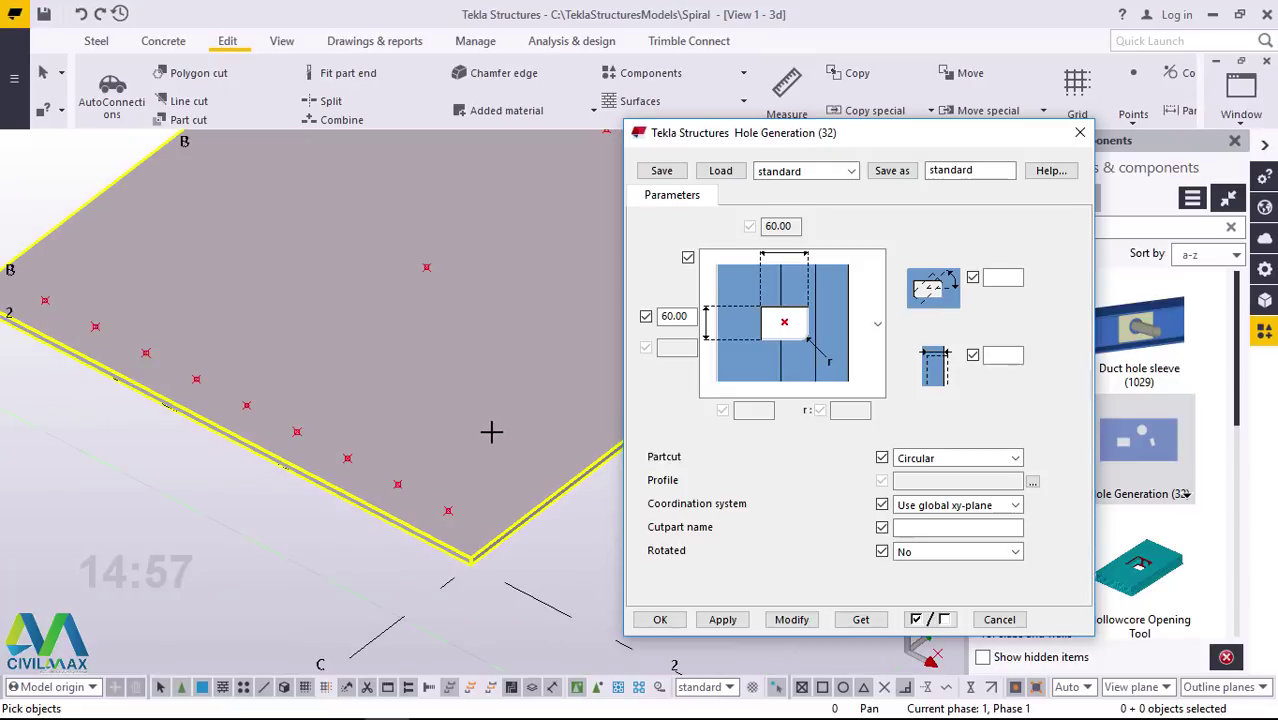
click(470, 356)
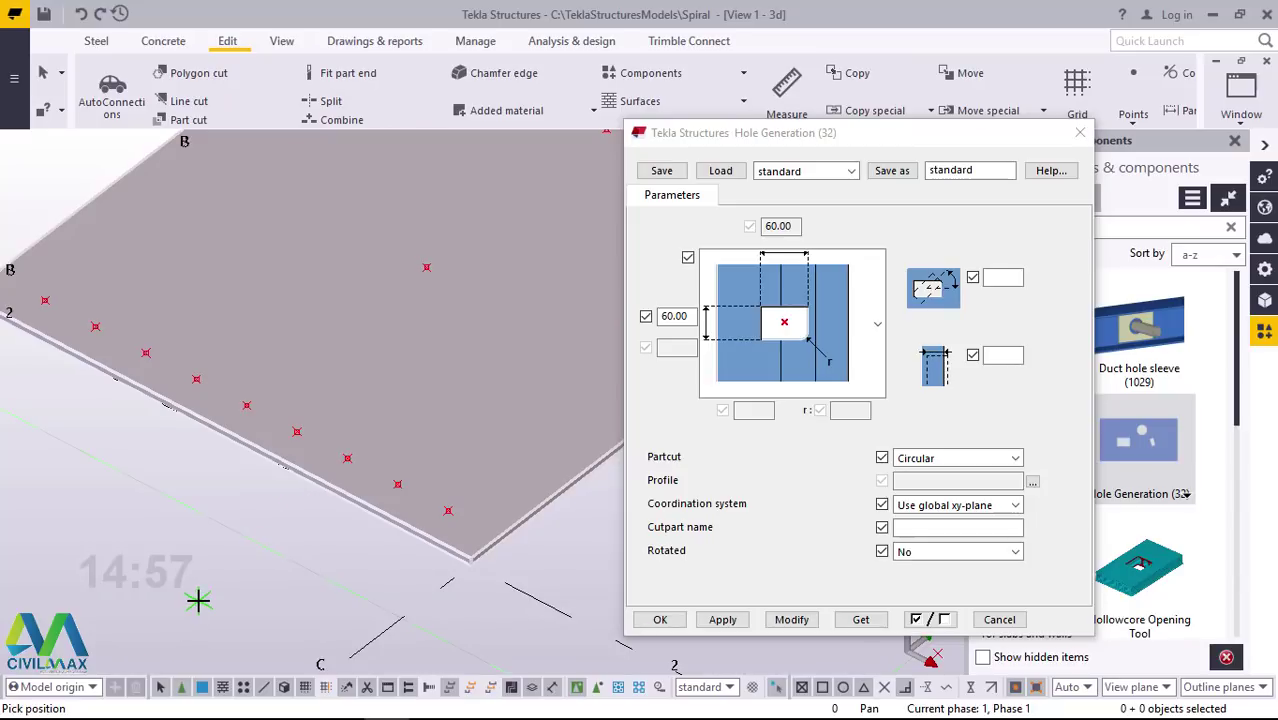
scroll(436, 533, up, 3)
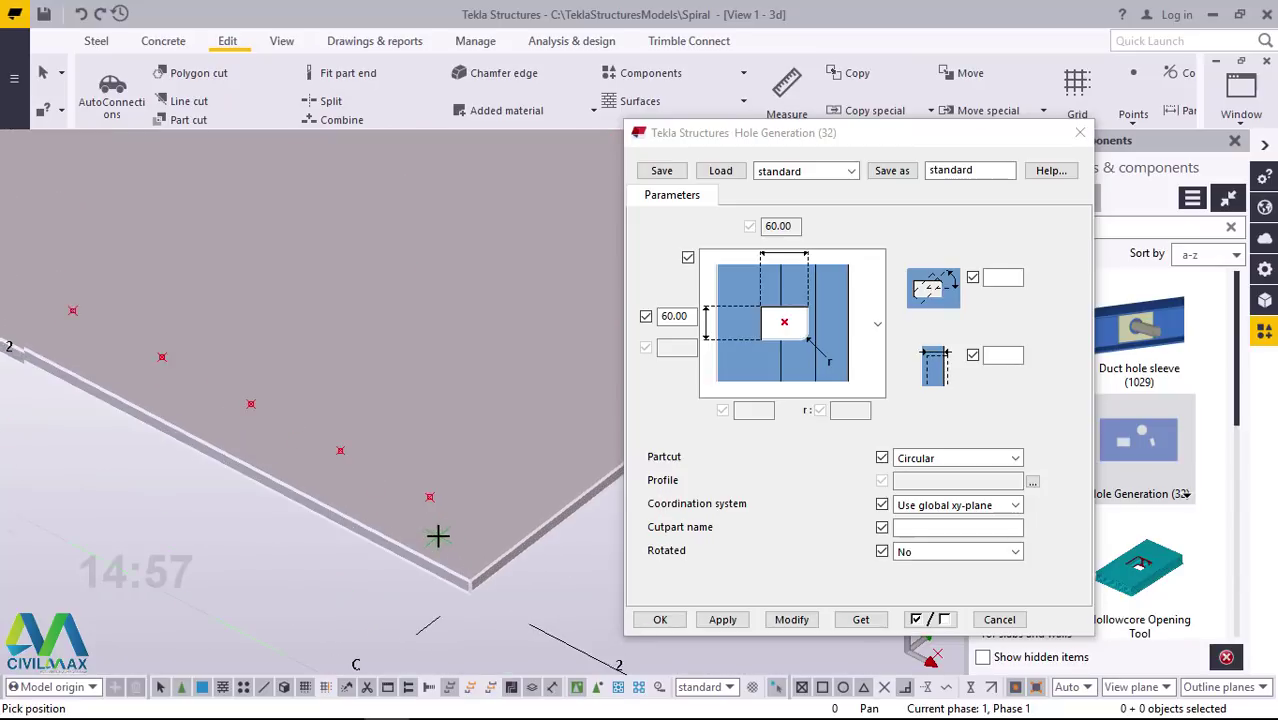
scroll(442, 527, up, 4)
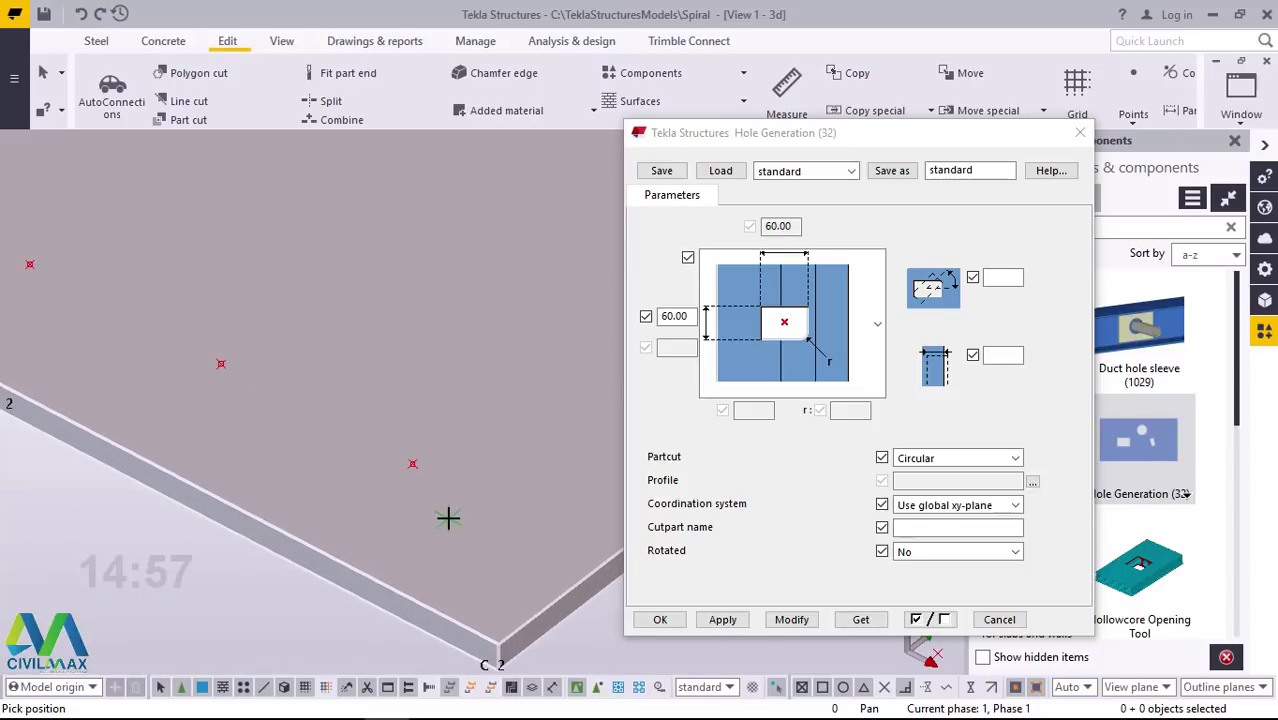
click(413, 464)
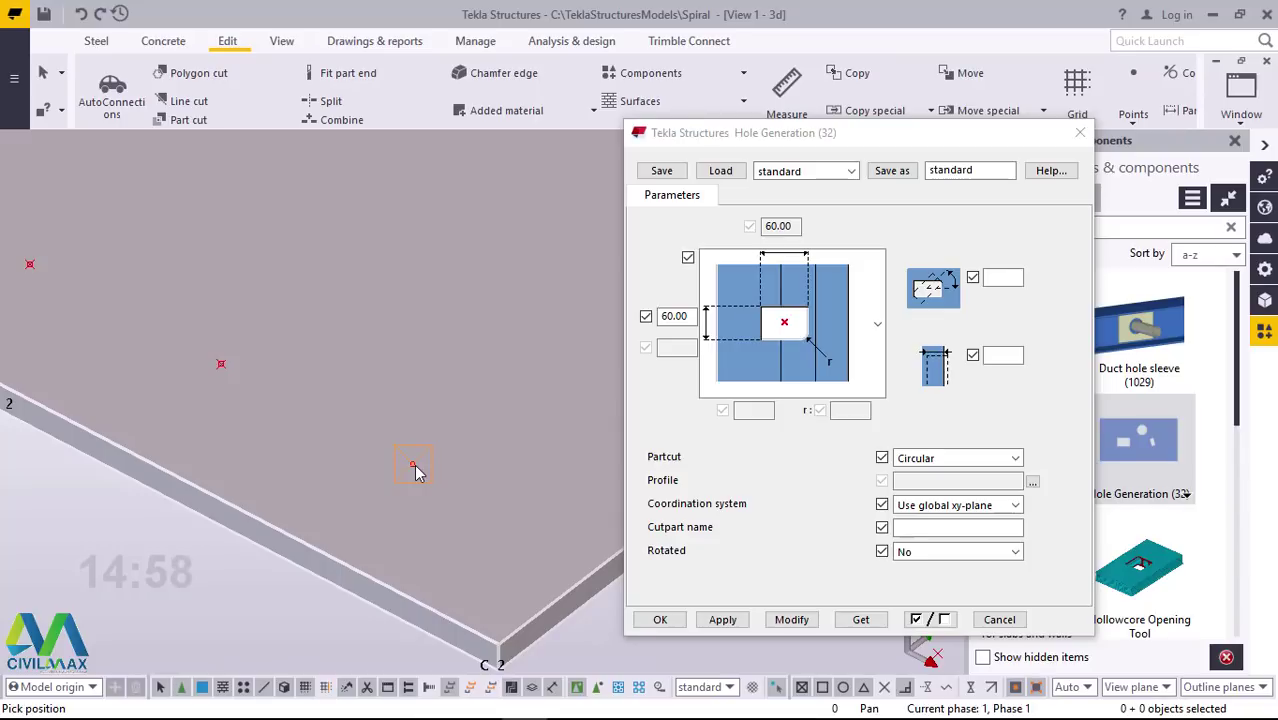
middle_click(416, 472)
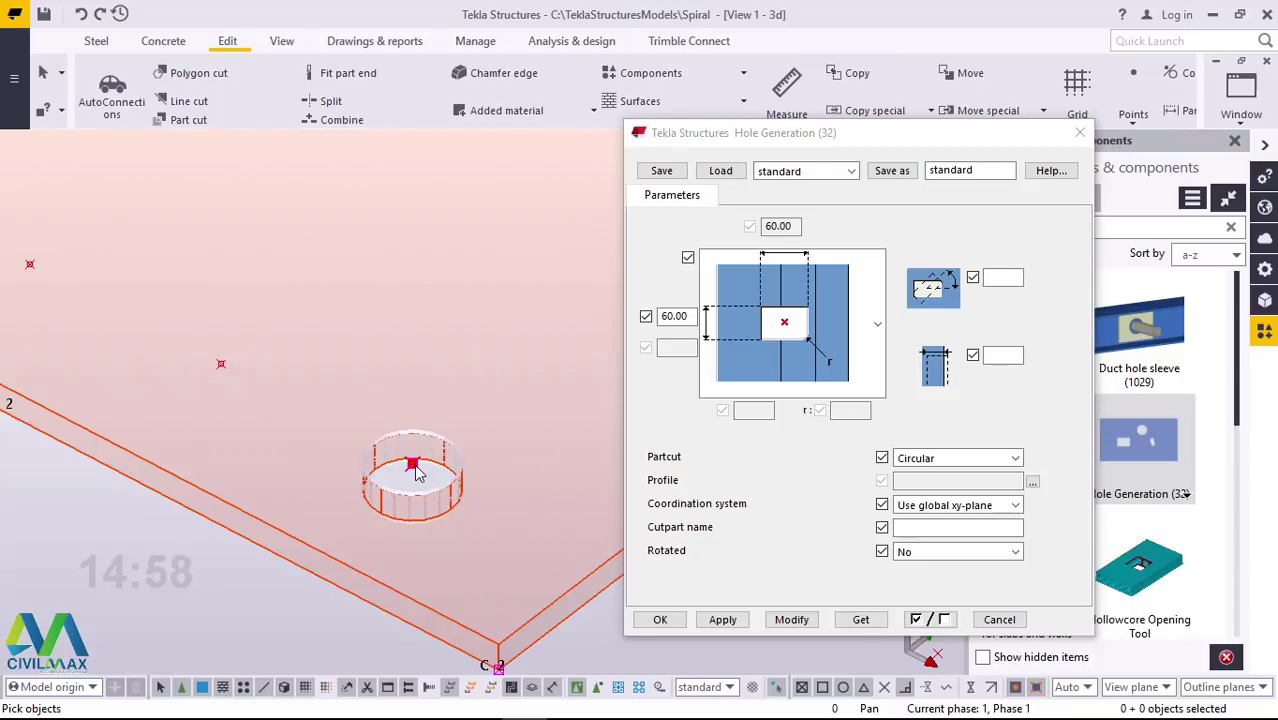
right_click(251, 600)
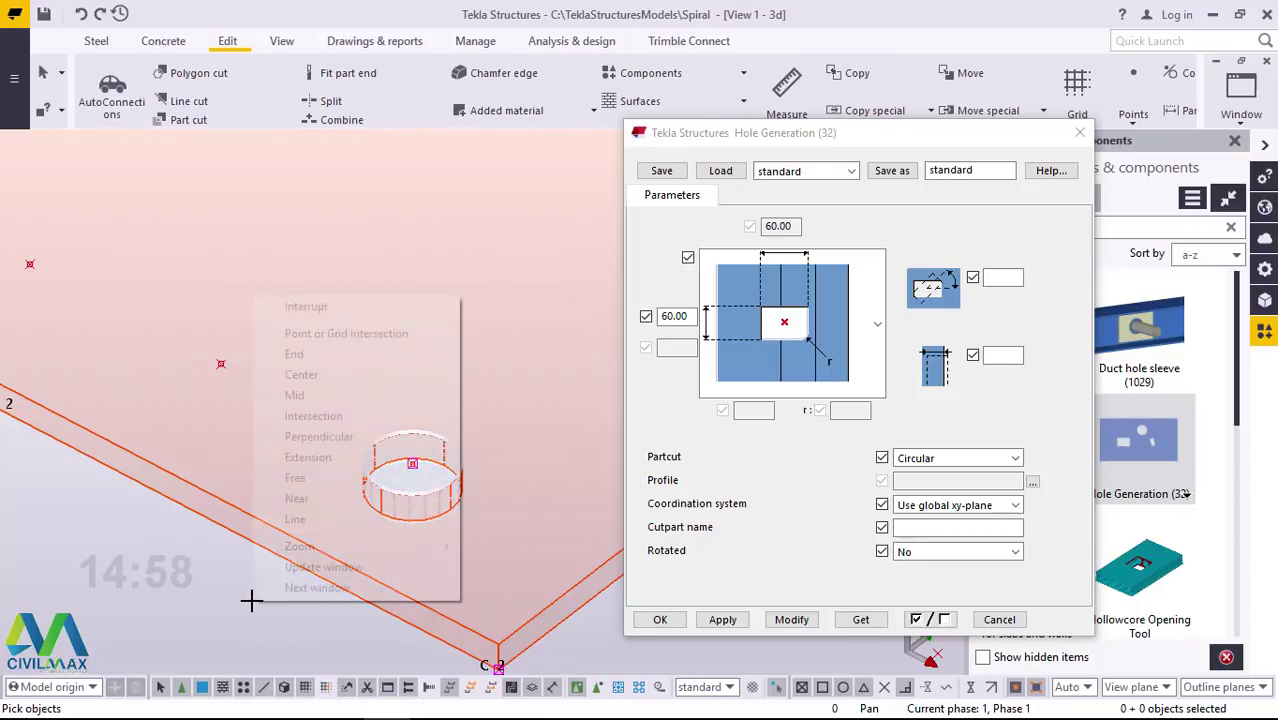
click(346, 305)
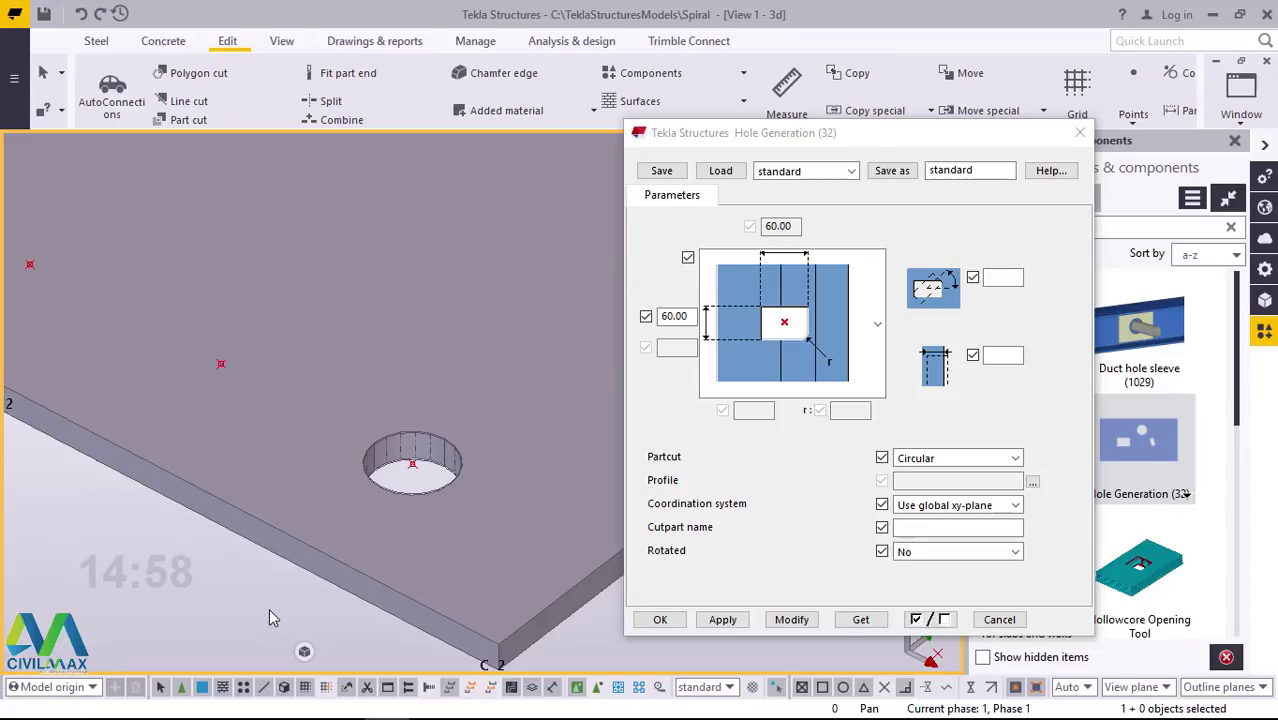
- Try to enlarge the new hole by changing its size to 100 in the Hole Generation settings
scroll(381, 447, up, 3)
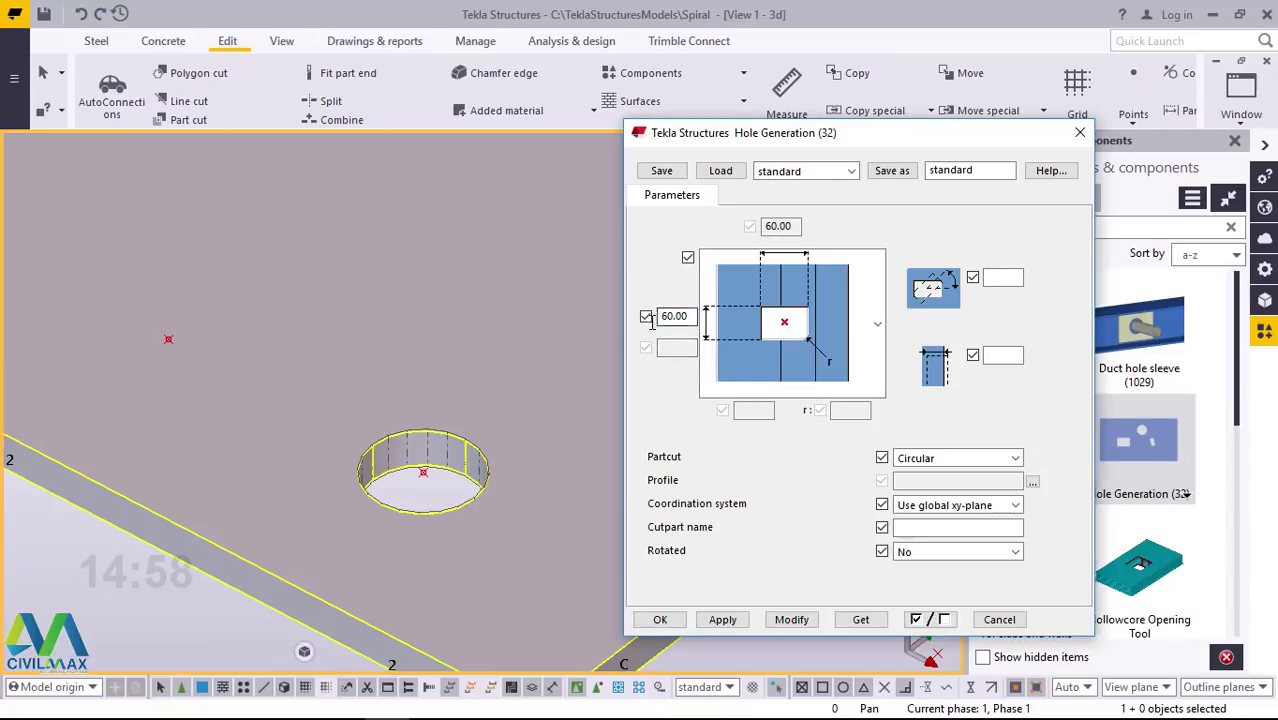
drag(693, 318, 652, 320)
text(1)
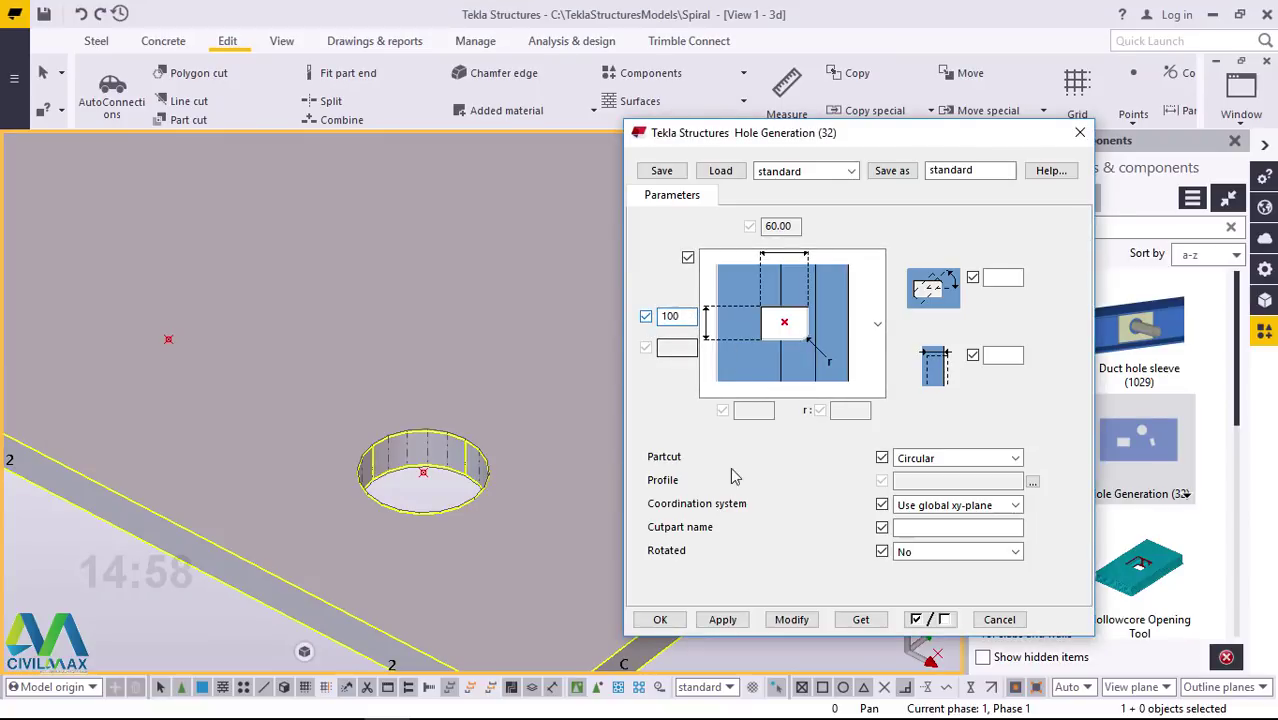
click(791, 619)
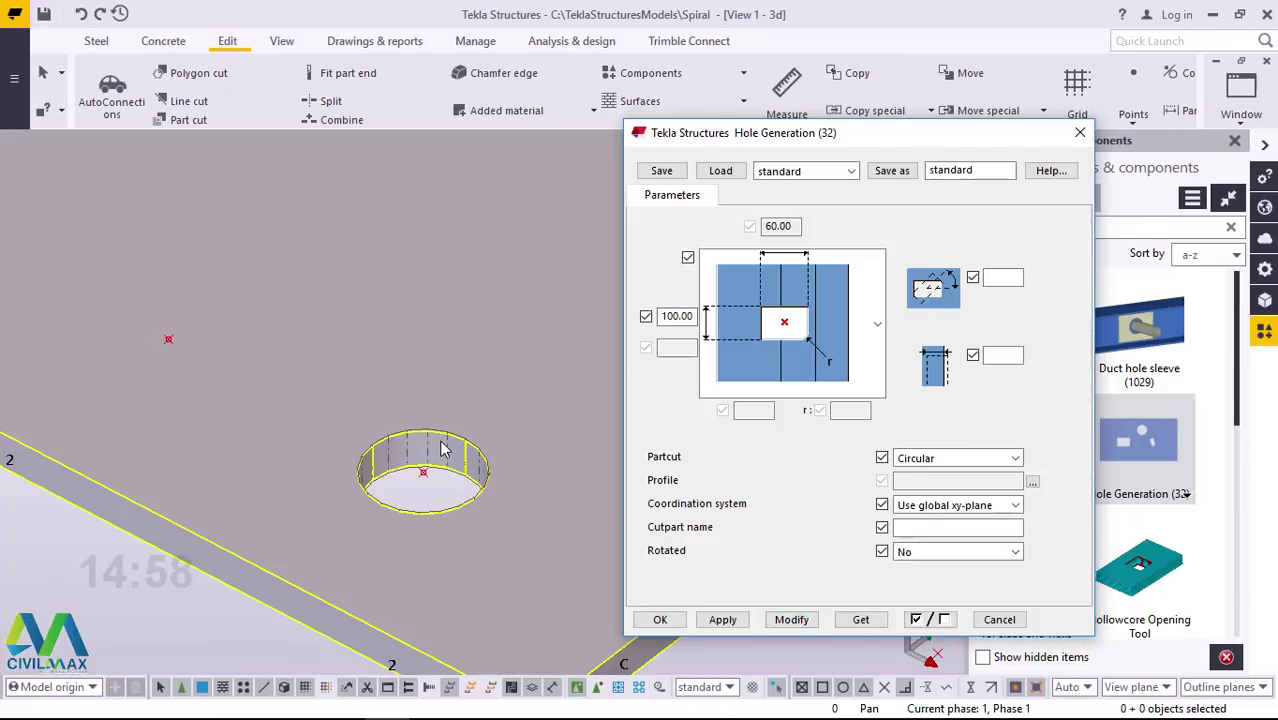
click(445, 449)
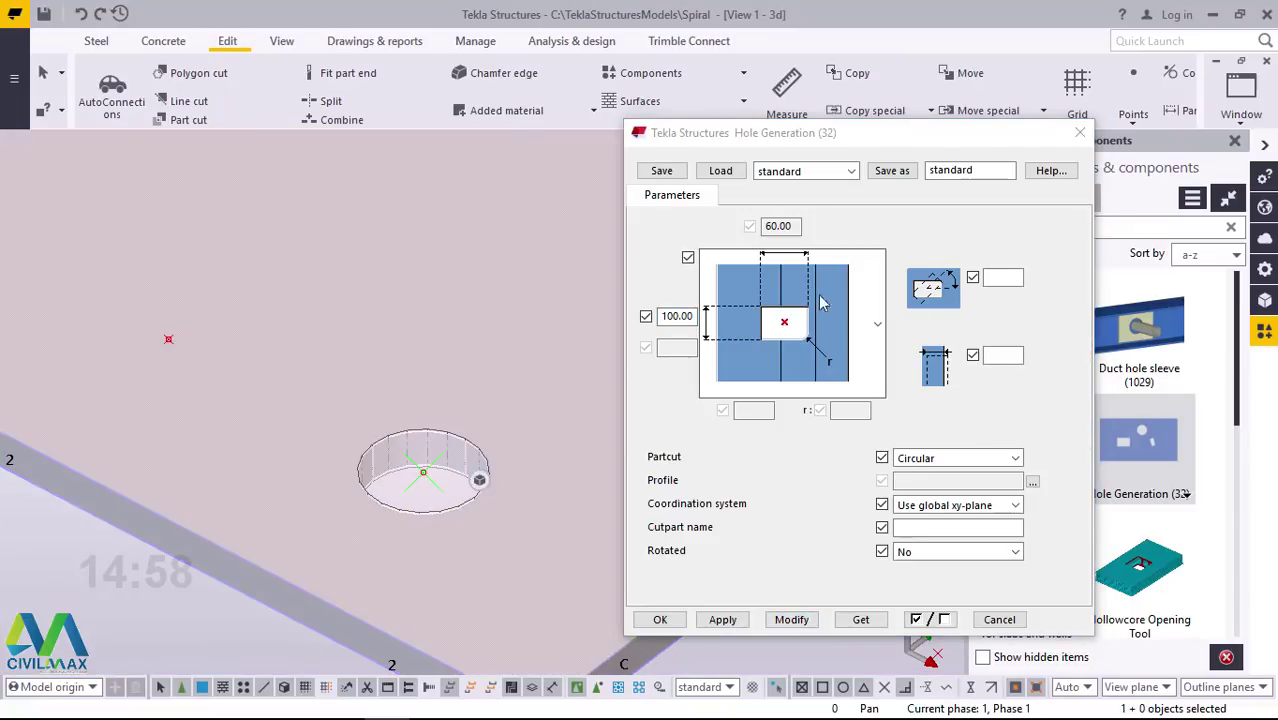
click(791, 620)
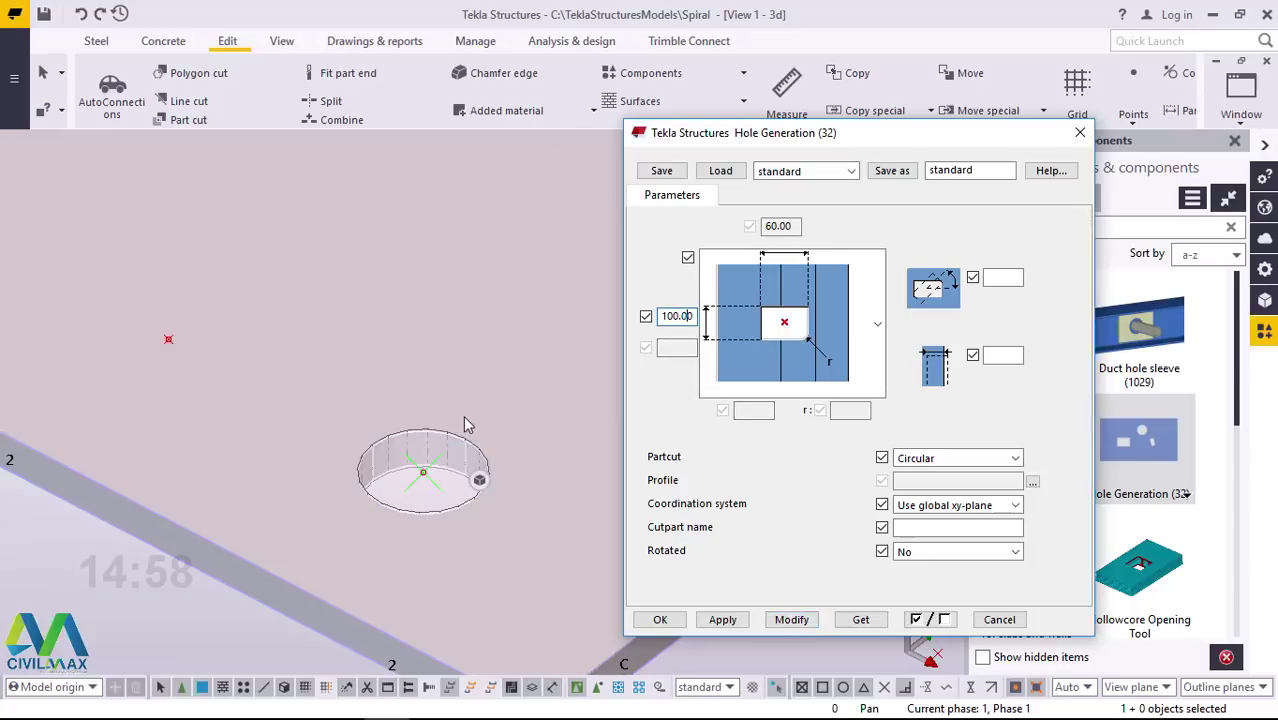
- Open the properties of the placed hole component and modify its size to 100
double_click(442, 442)
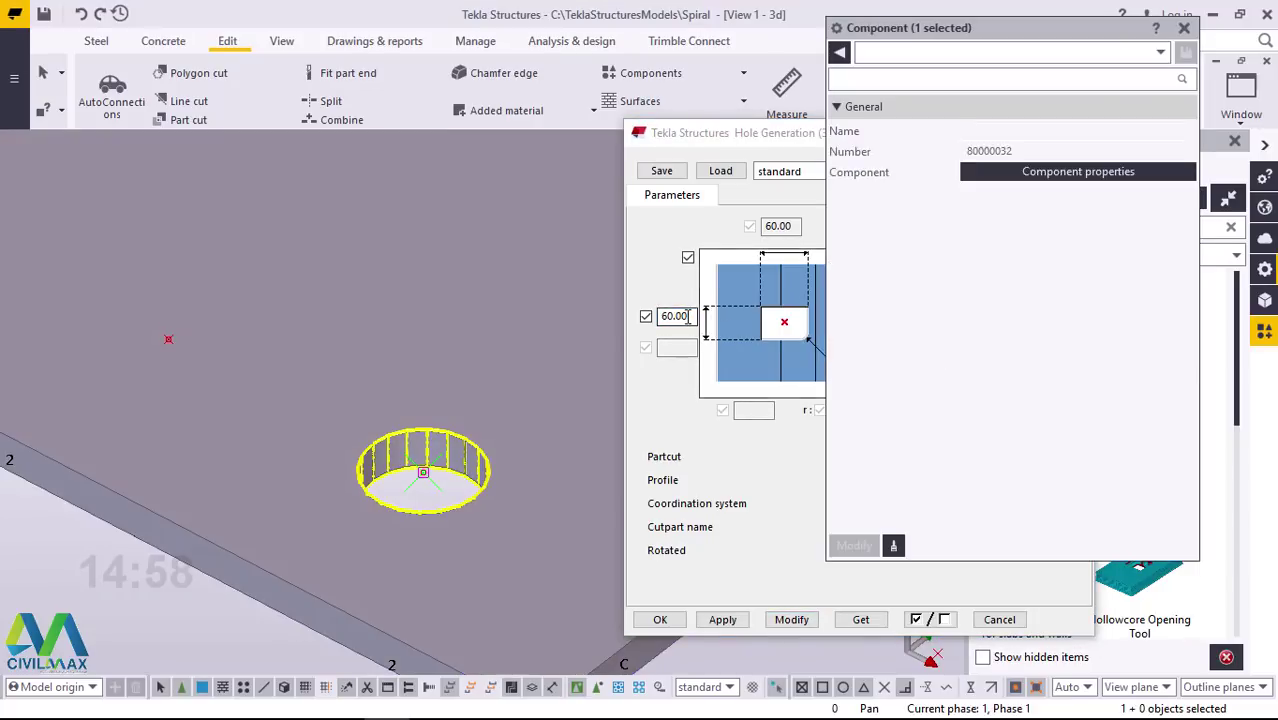
double_click(676, 316)
text(100)
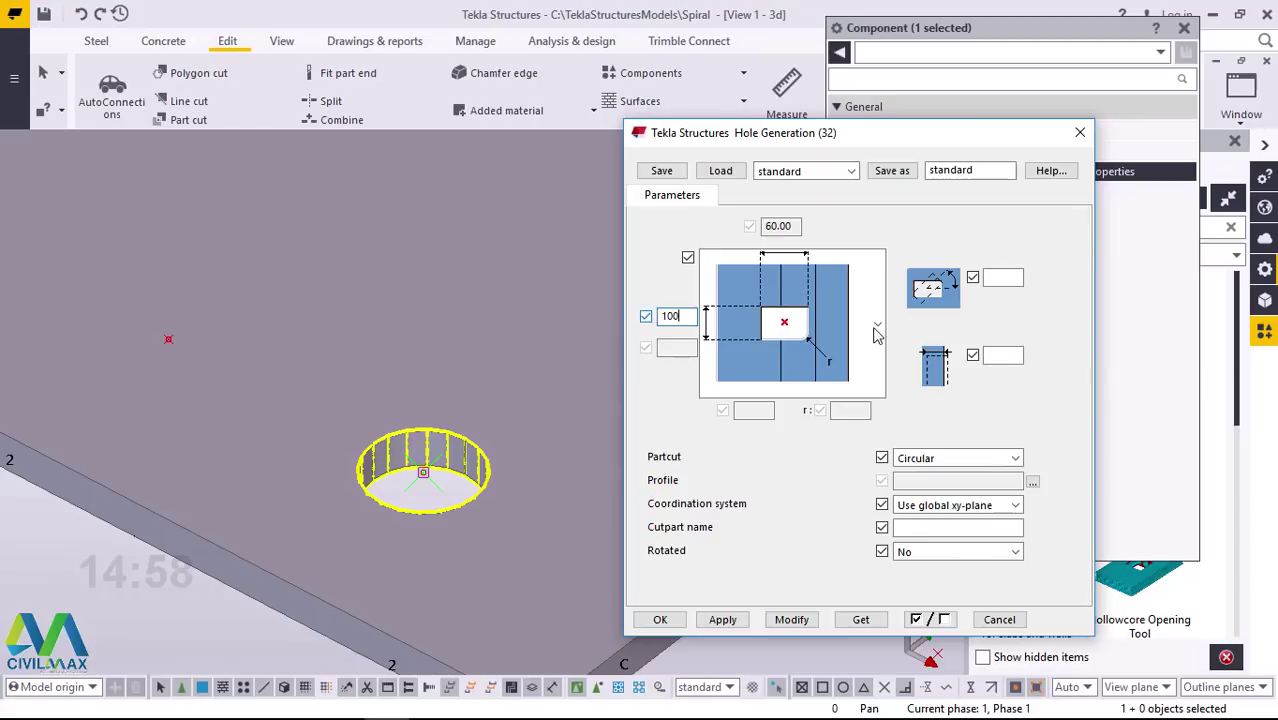
click(791, 620)
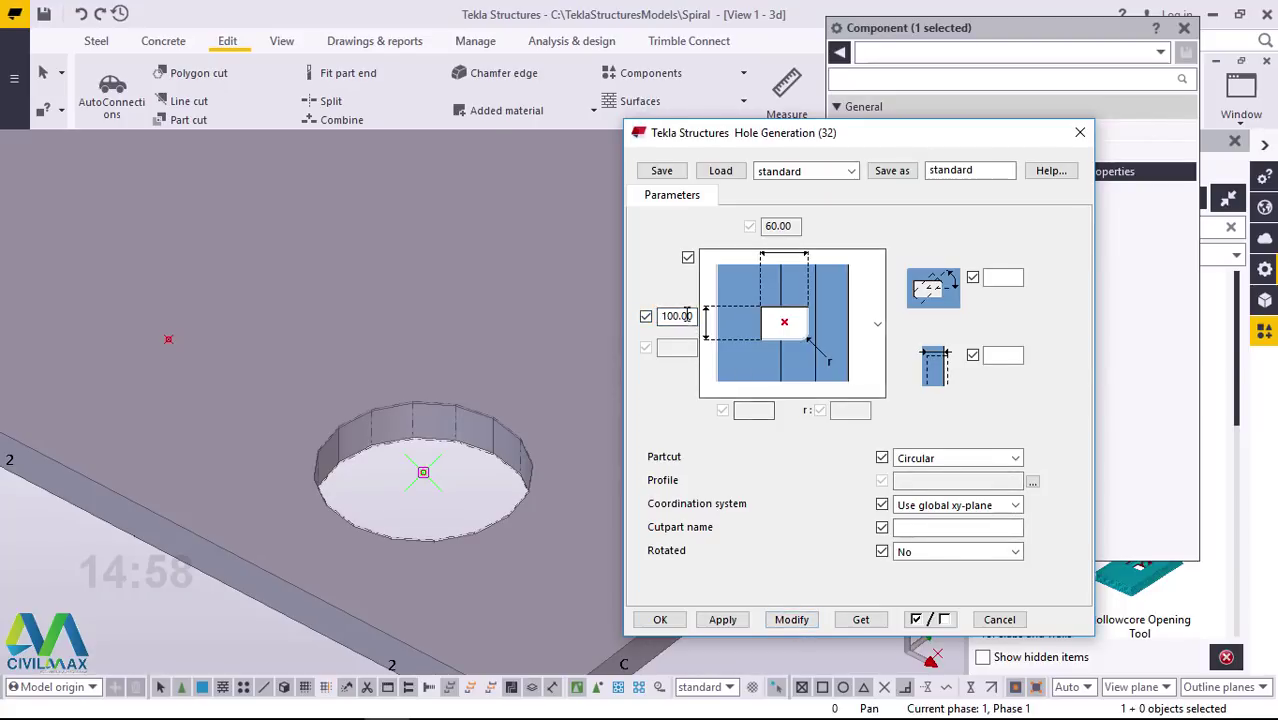
- Modify the selected hole's size to 60 and close the Hole Generation settings
drag(693, 316, 659, 316)
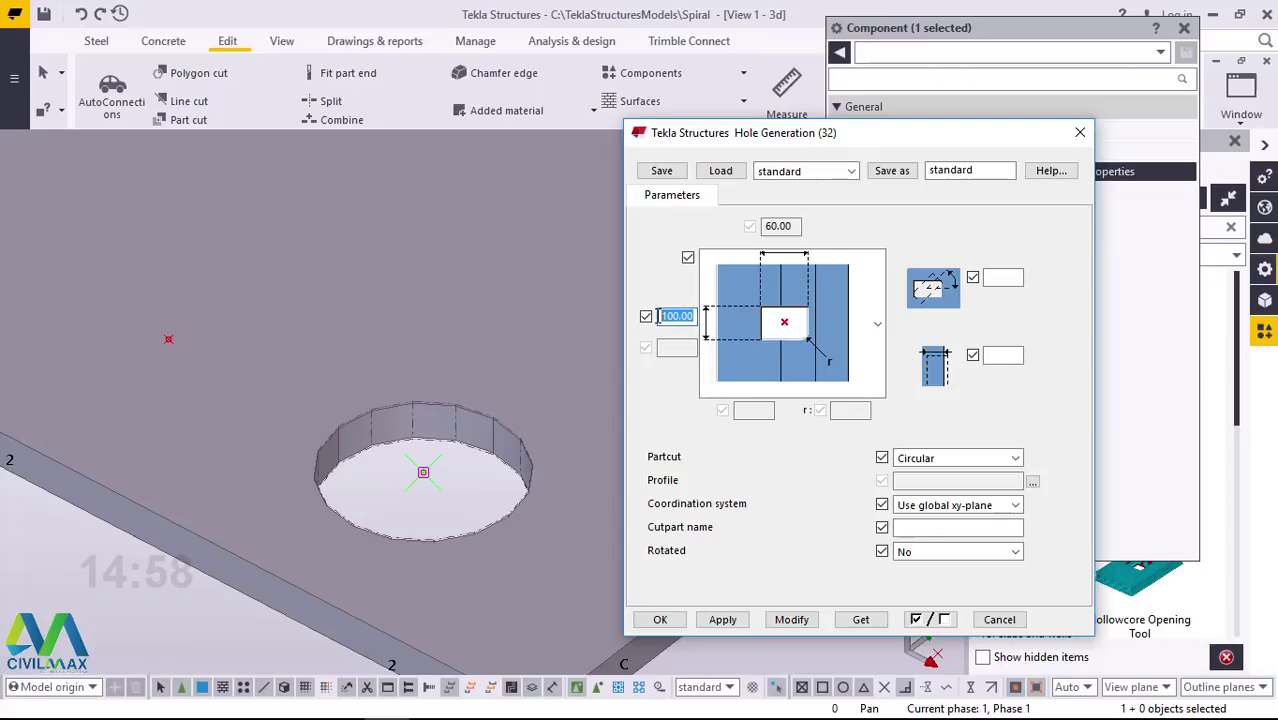
text(60)
click(792, 621)
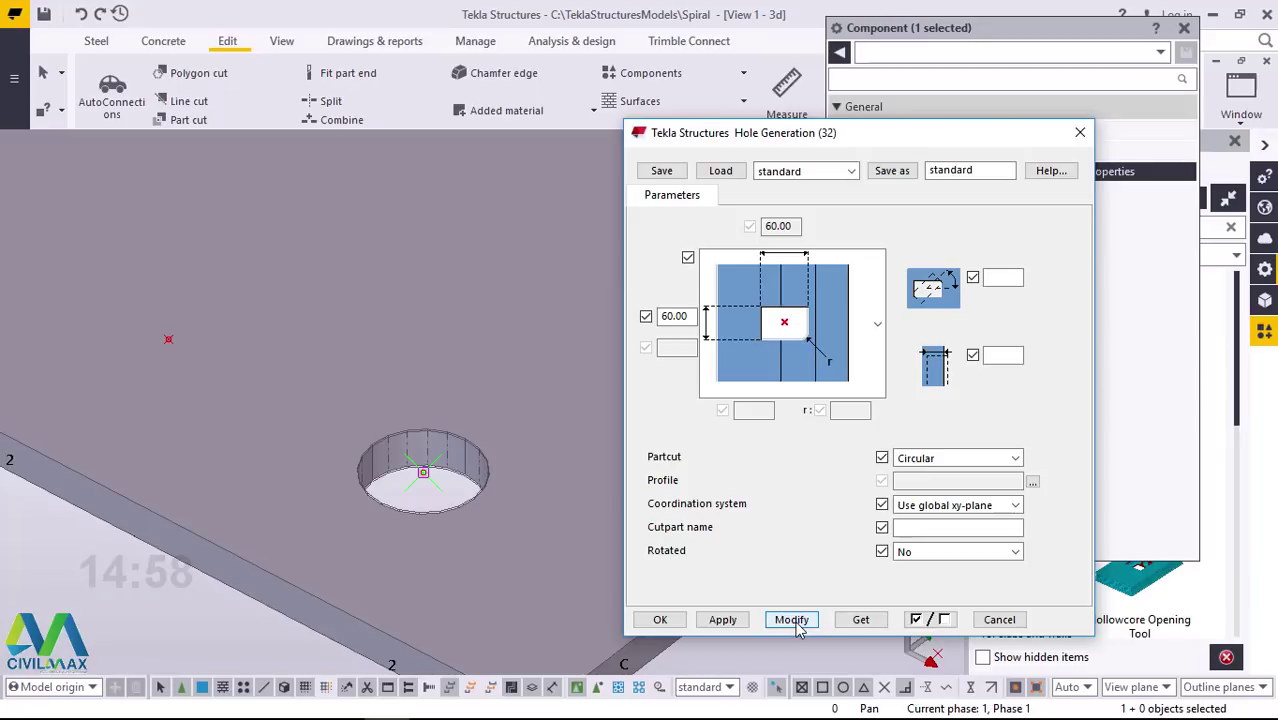
click(660, 619)
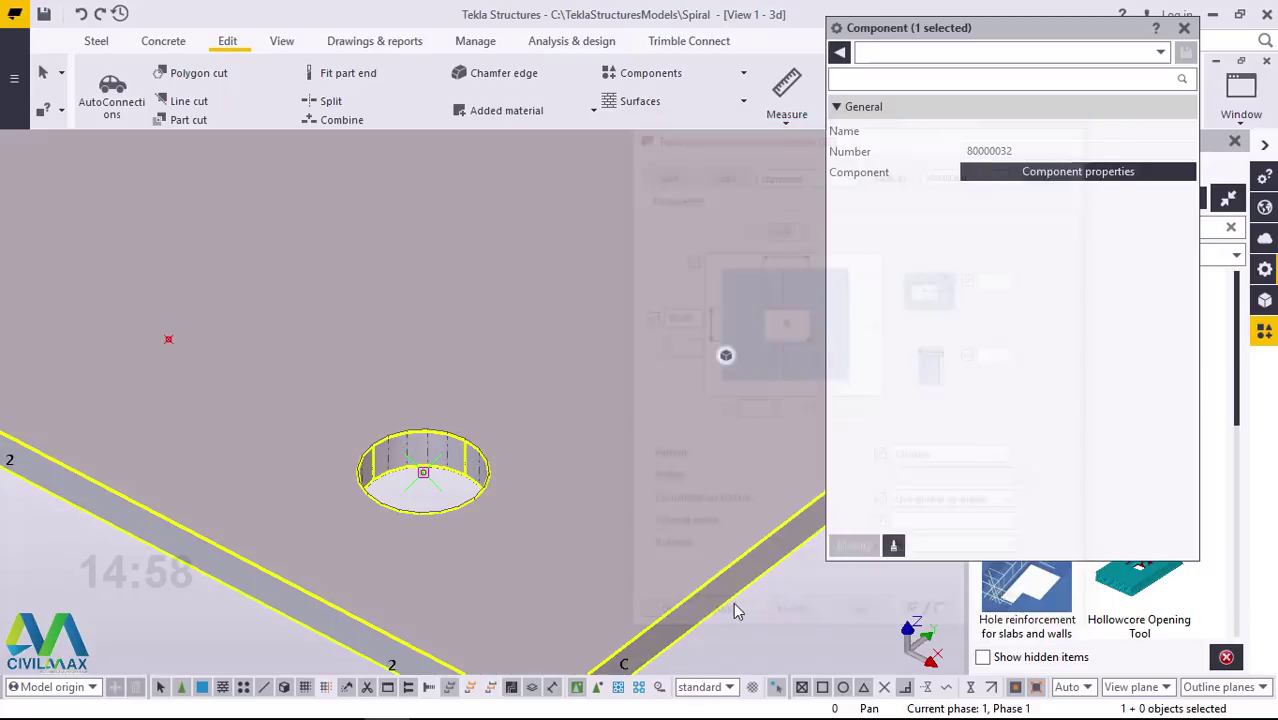
- Examine the hole and the remaining row of points on the plate, and close the component properties
scroll(562, 503, down, 6)
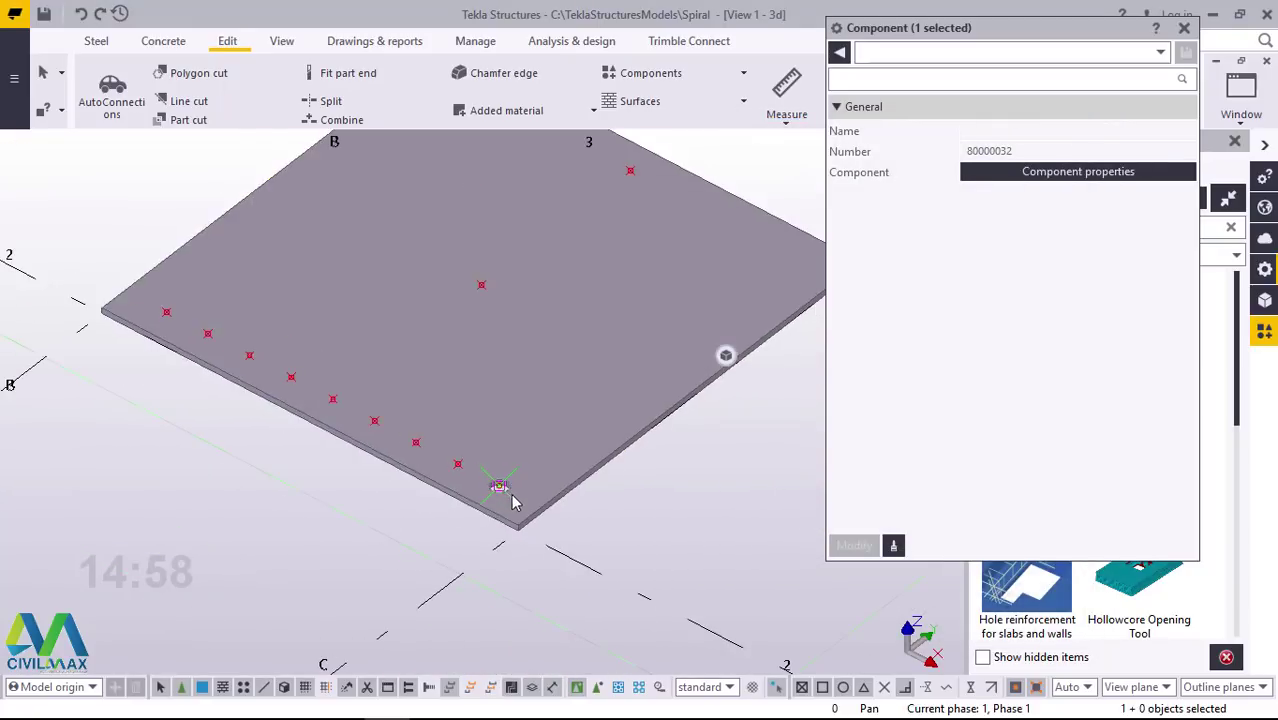
scroll(147, 325, up, 2)
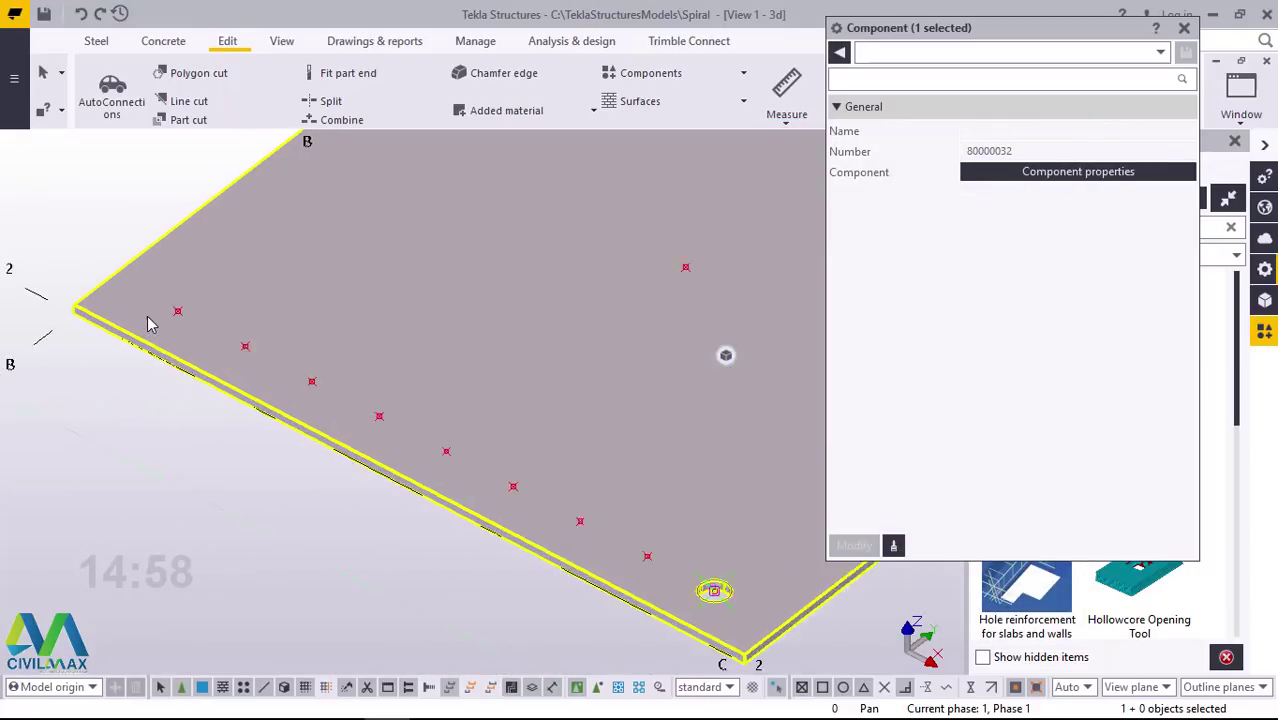
scroll(271, 479, down, 2)
scroll(208, 359, up, 2)
scroll(208, 359, down, 2)
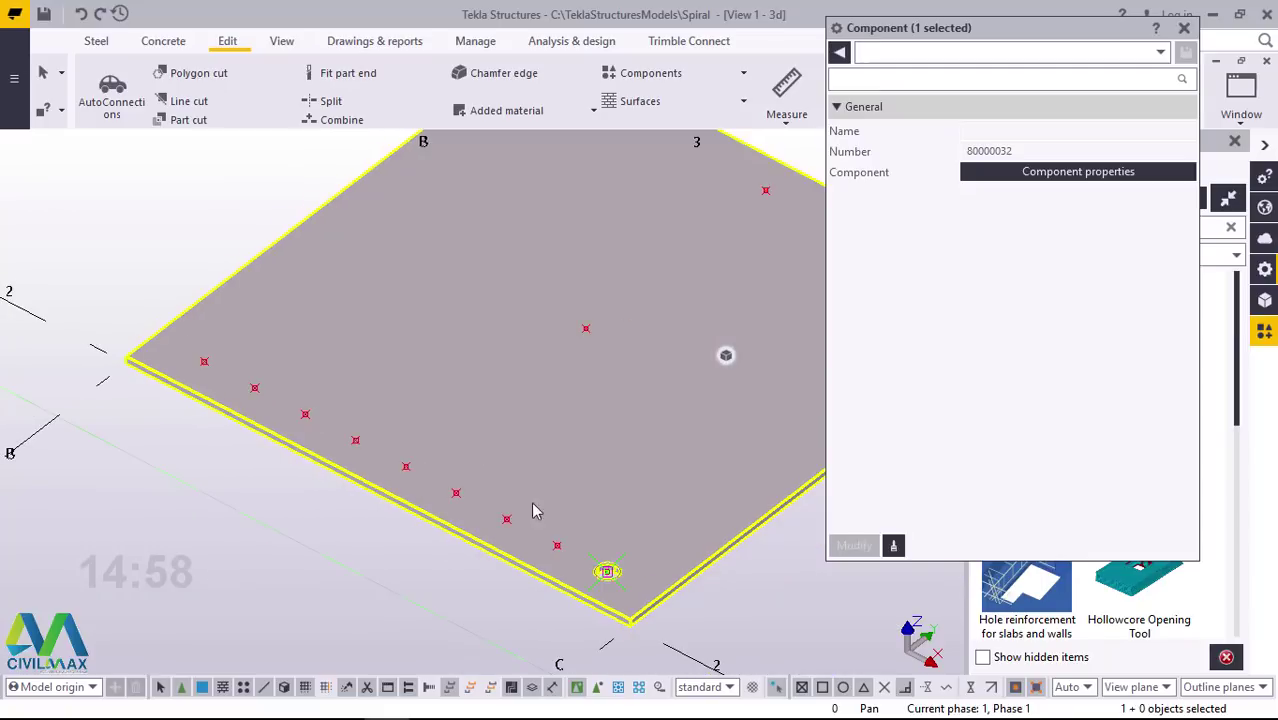
scroll(600, 555, up, 4)
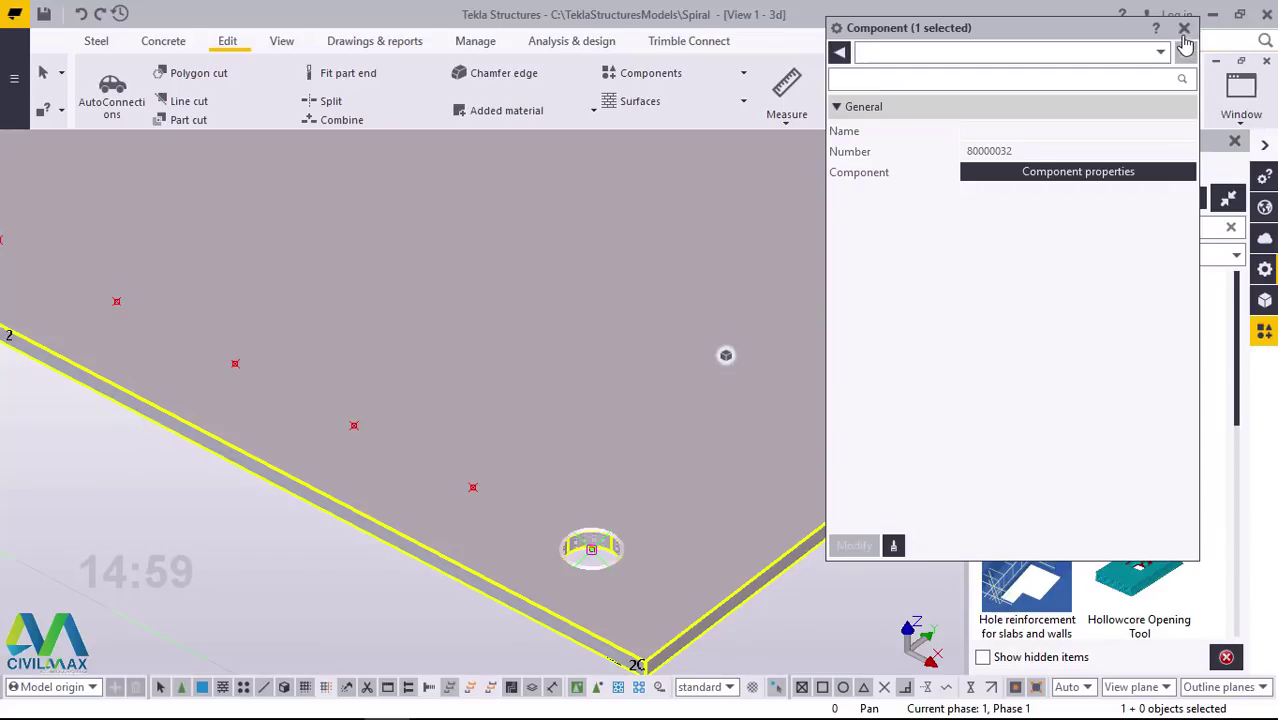
click(1184, 28)
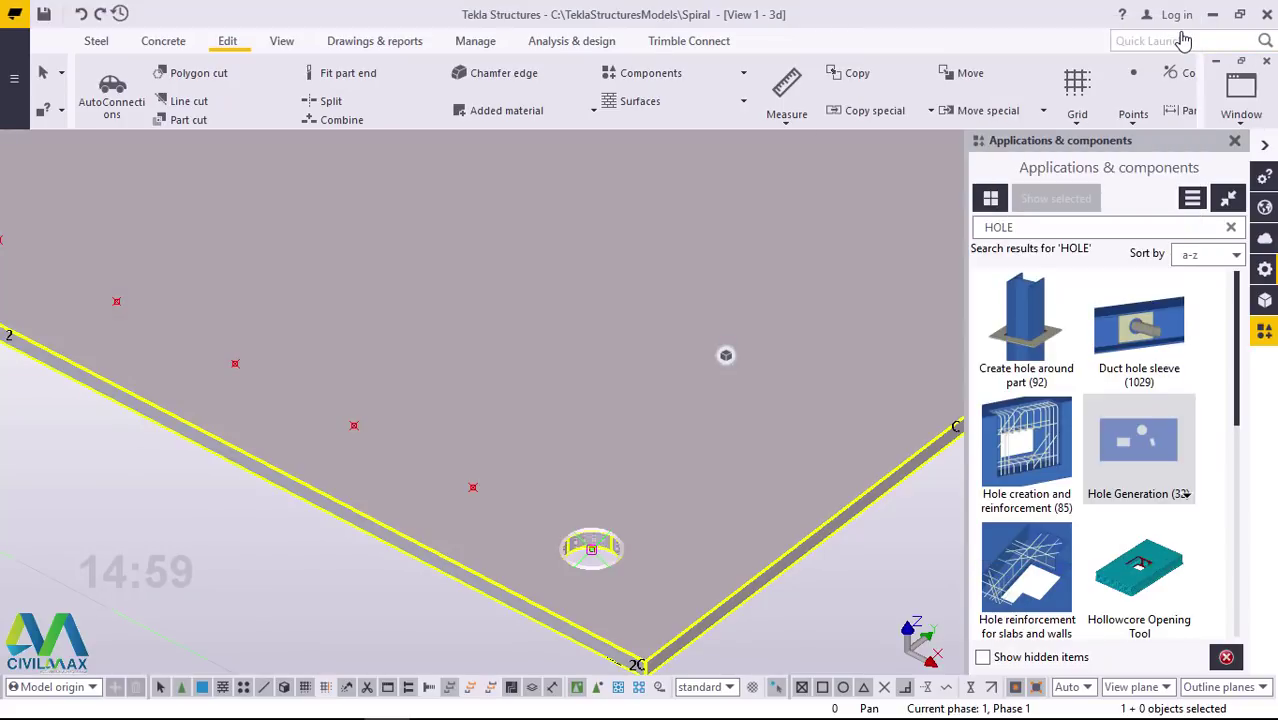
- Close the Applications & components catalog and view the placed hole up close
click(1234, 140)
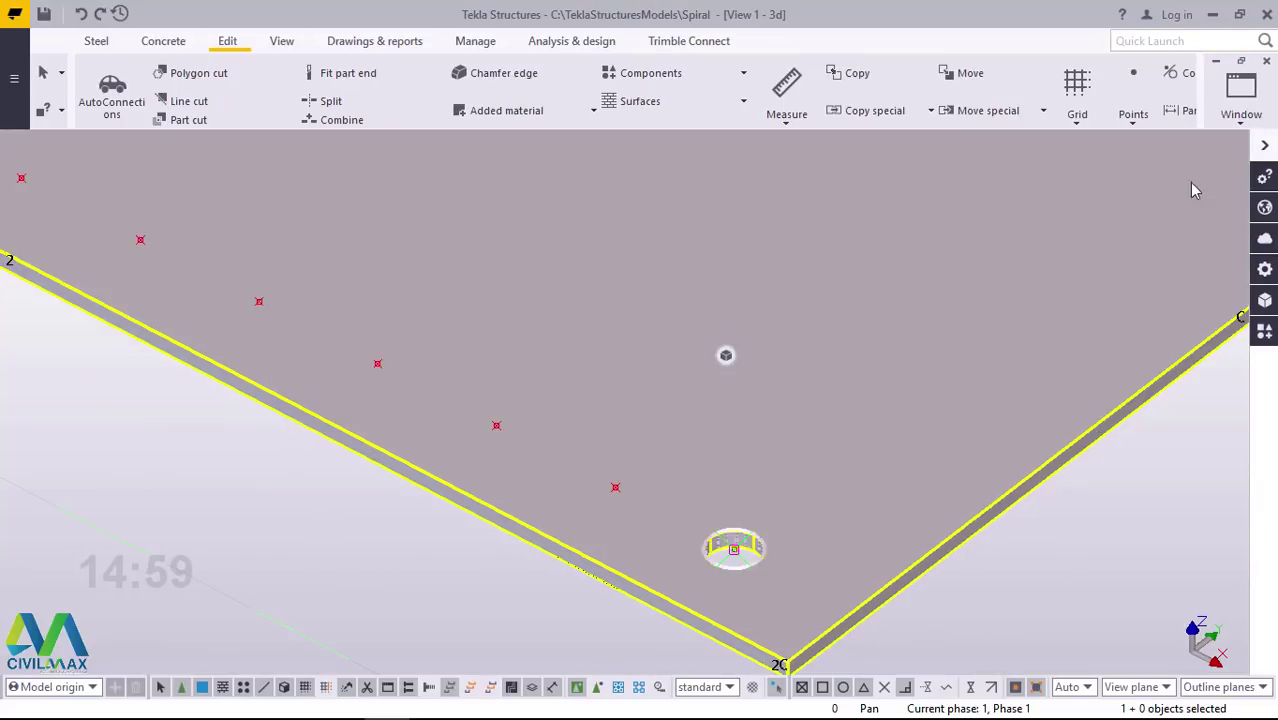
scroll(735, 548, up, 5)
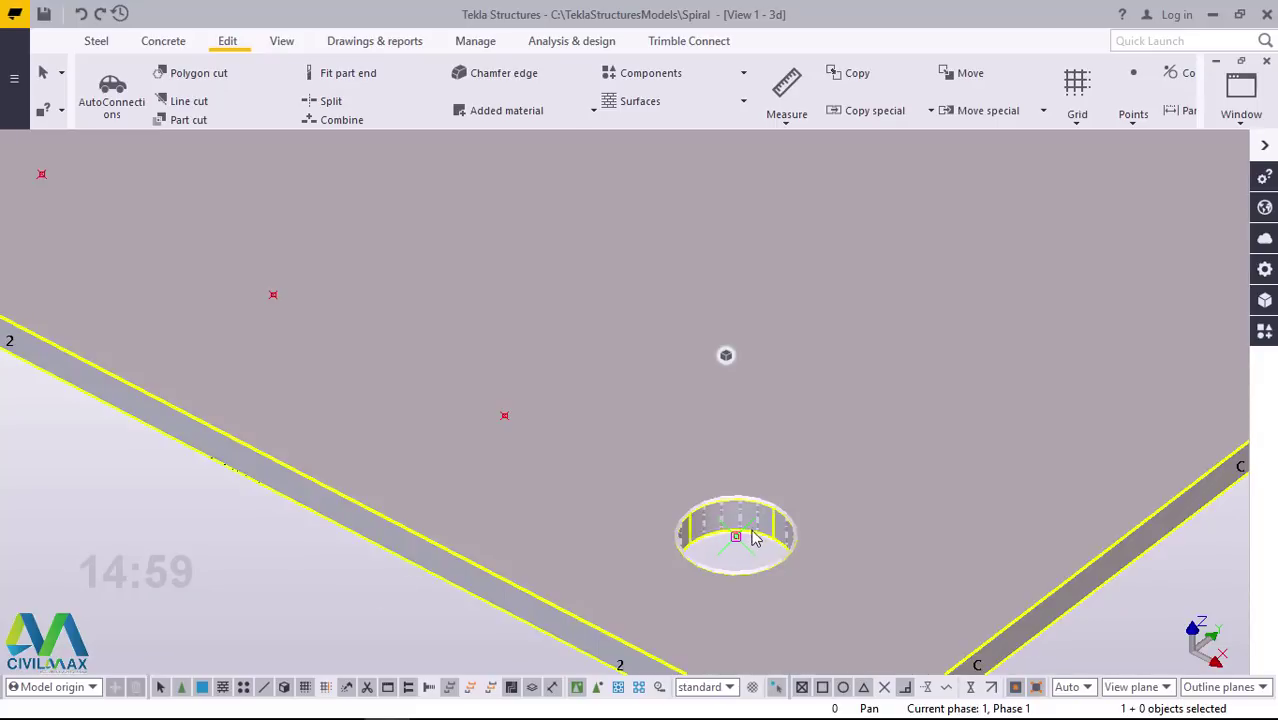
scroll(752, 538, down, 4)
- Copy the hole linearly along its row of points with dX -150 and 8 copies, and end the copy command
right_click(348, 536)
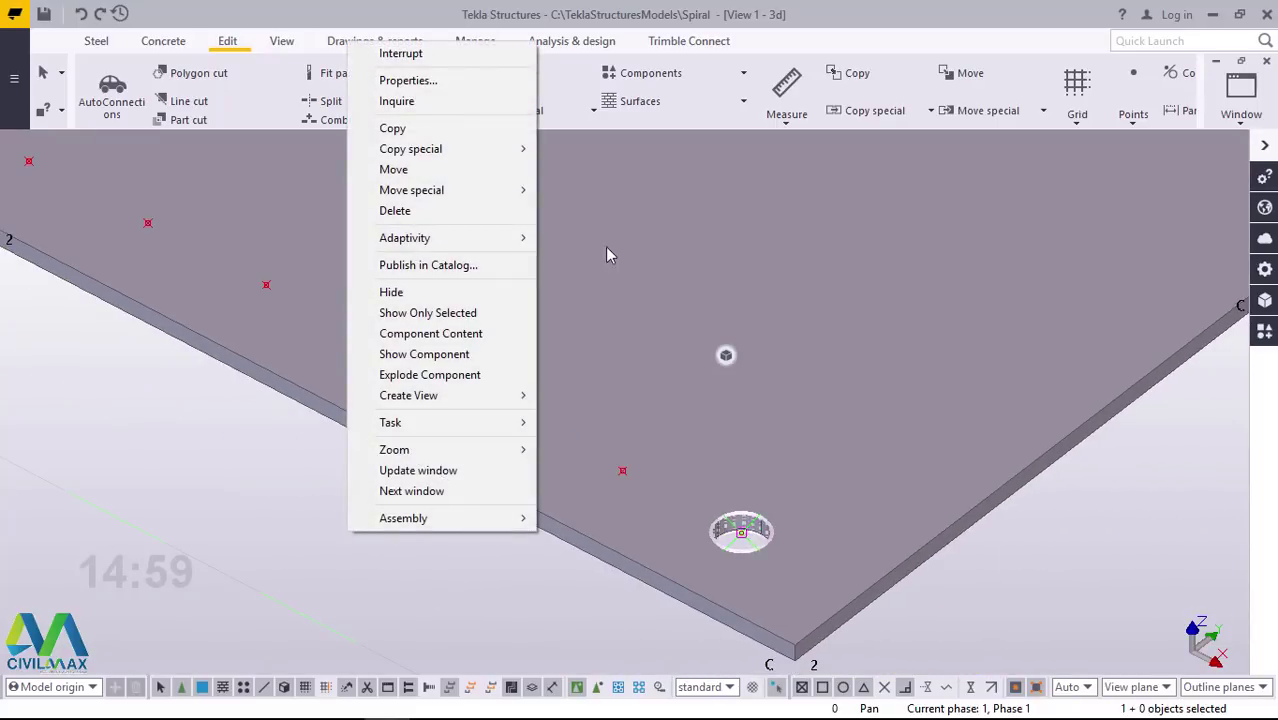
mouse_move(452, 150)
click(607, 151)
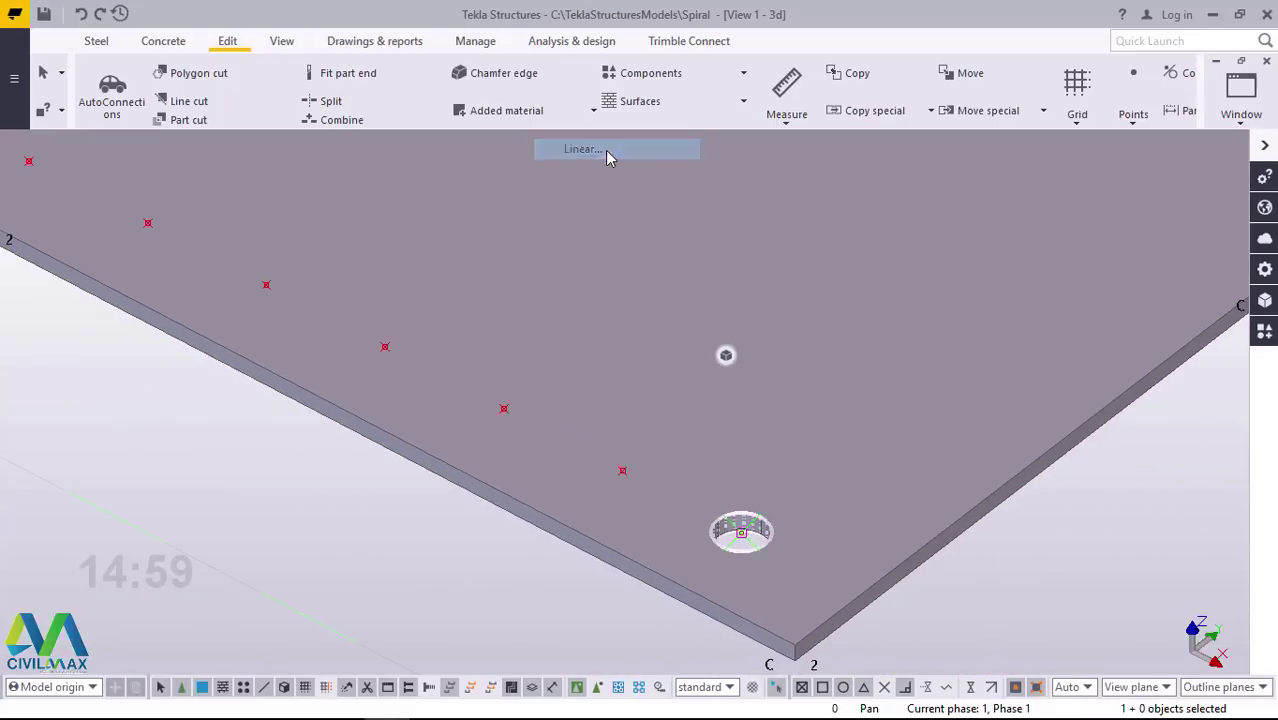
scroll(562, 580, down, 2)
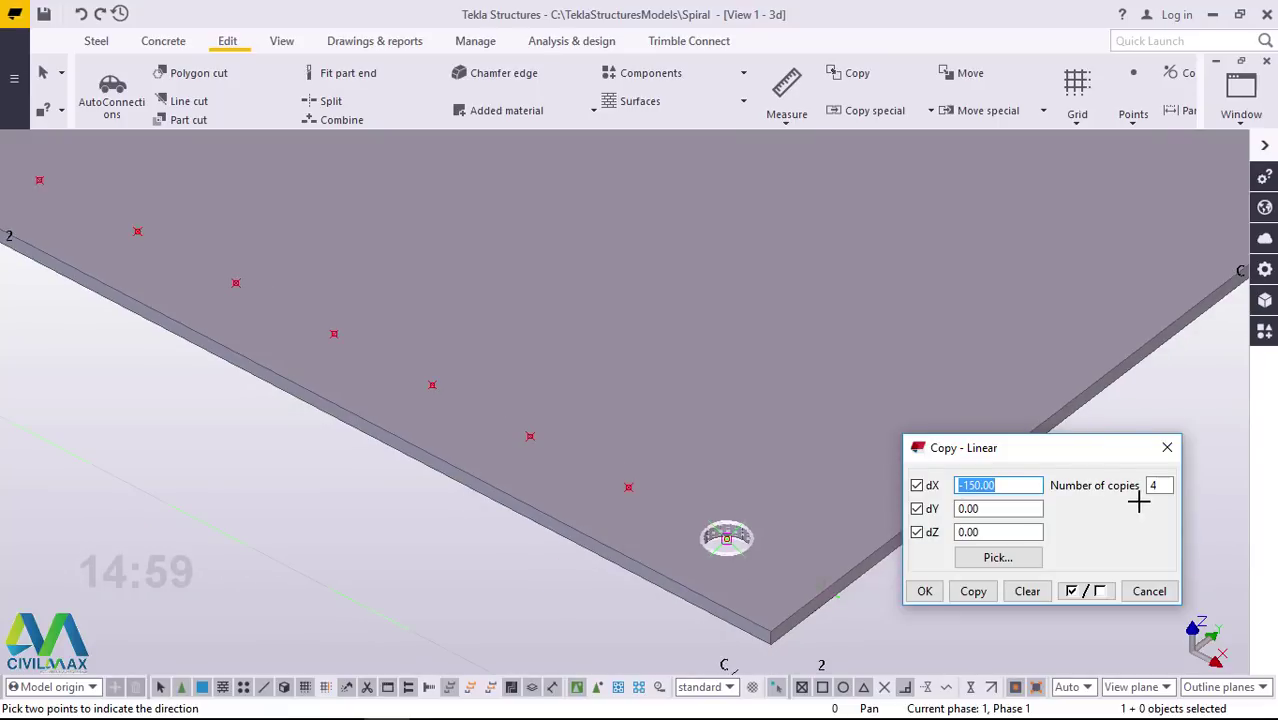
scroll(840, 485, down, 2)
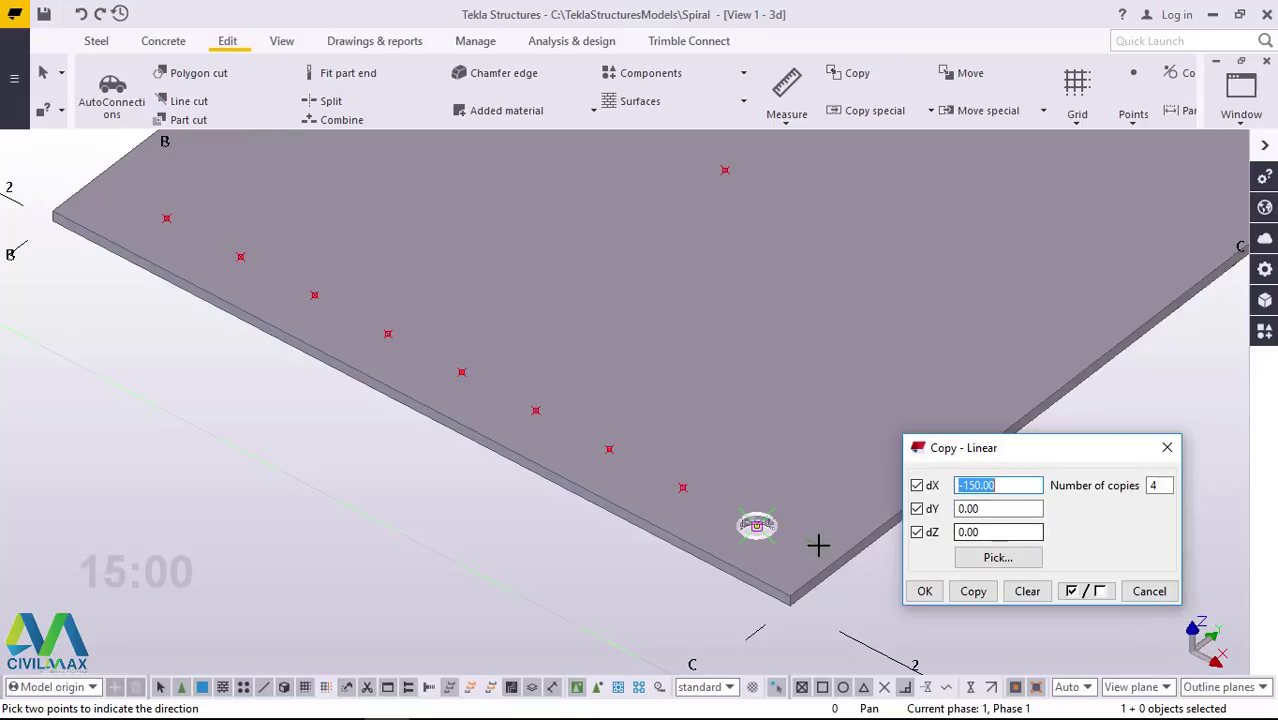
double_click(1152, 485)
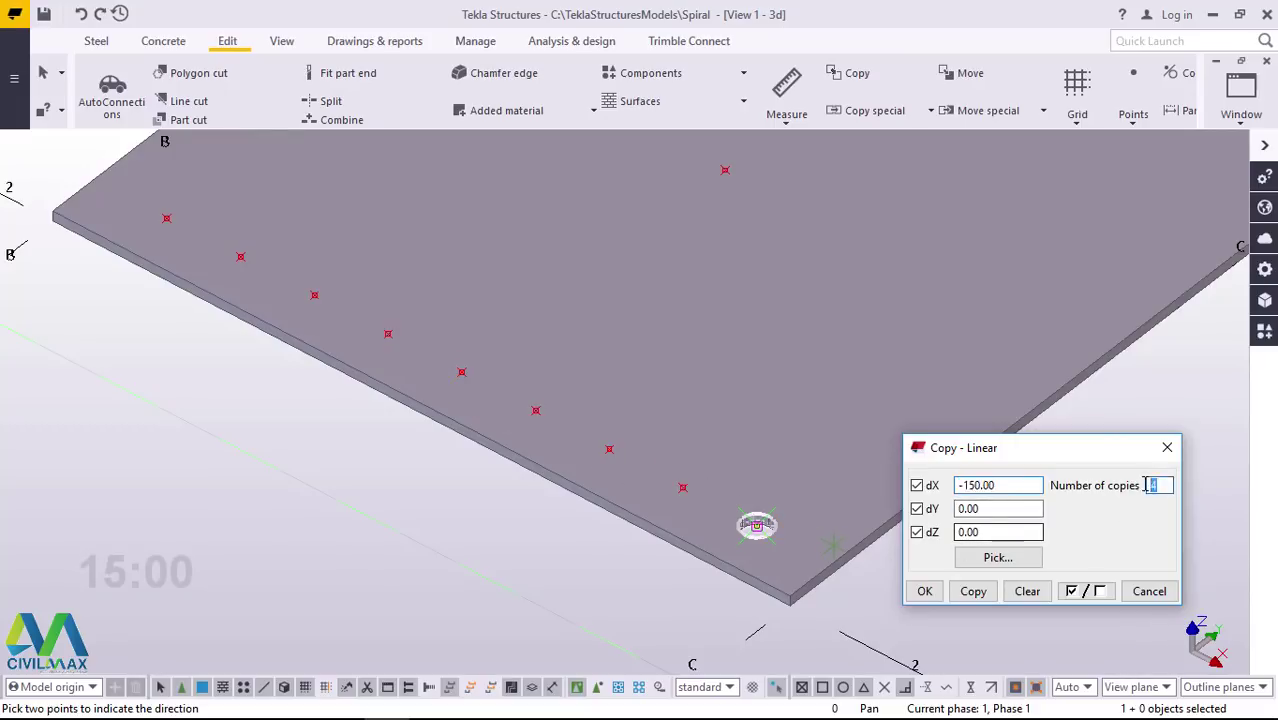
text(8)
click(972, 591)
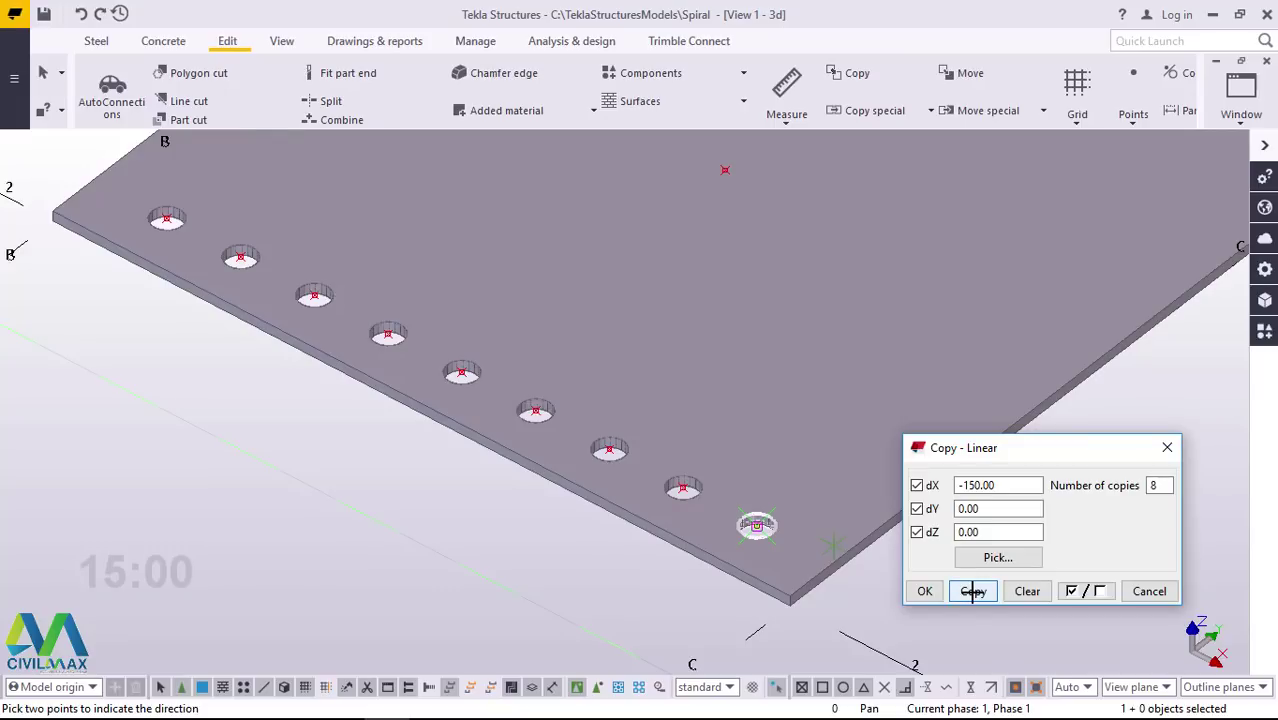
click(925, 591)
right_click(1065, 503)
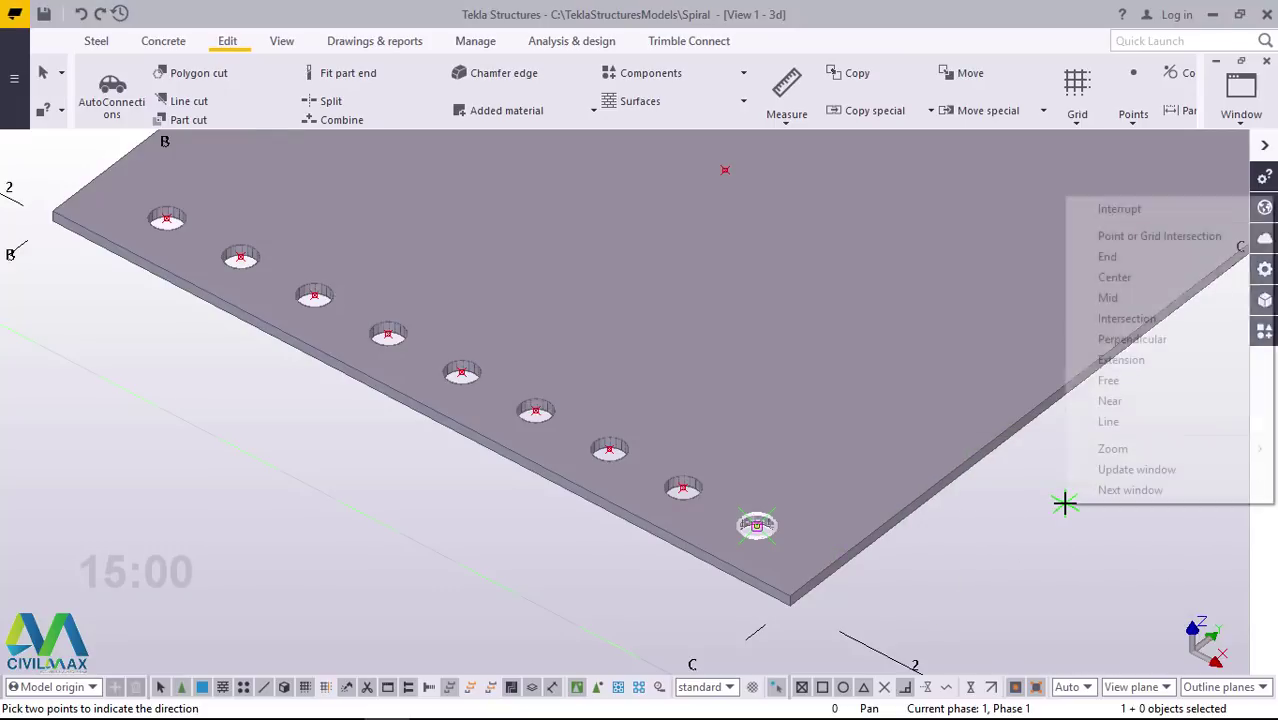
click(1119, 209)
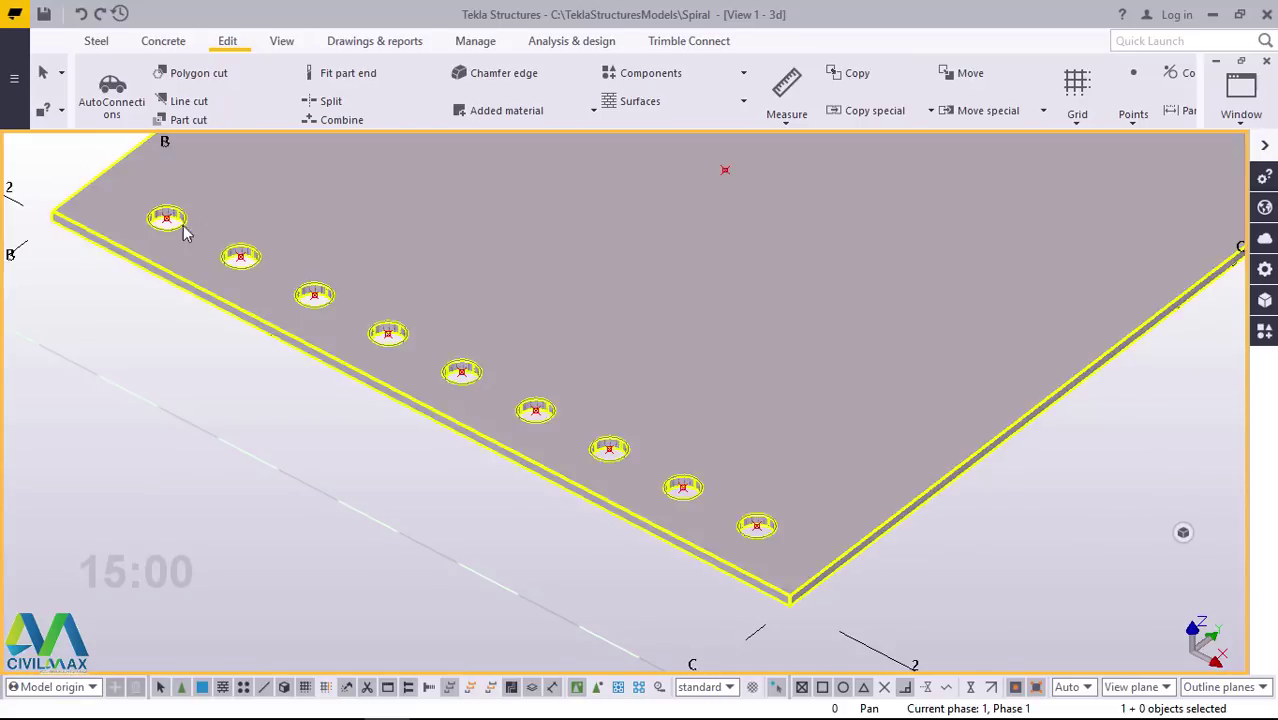
- Select all nine holes of the row along the plate's front edge and copy them linearly with dX 0, dY 100 and 12 copies
scroll(198, 191, up, 3)
scroll(250, 405, down, 5)
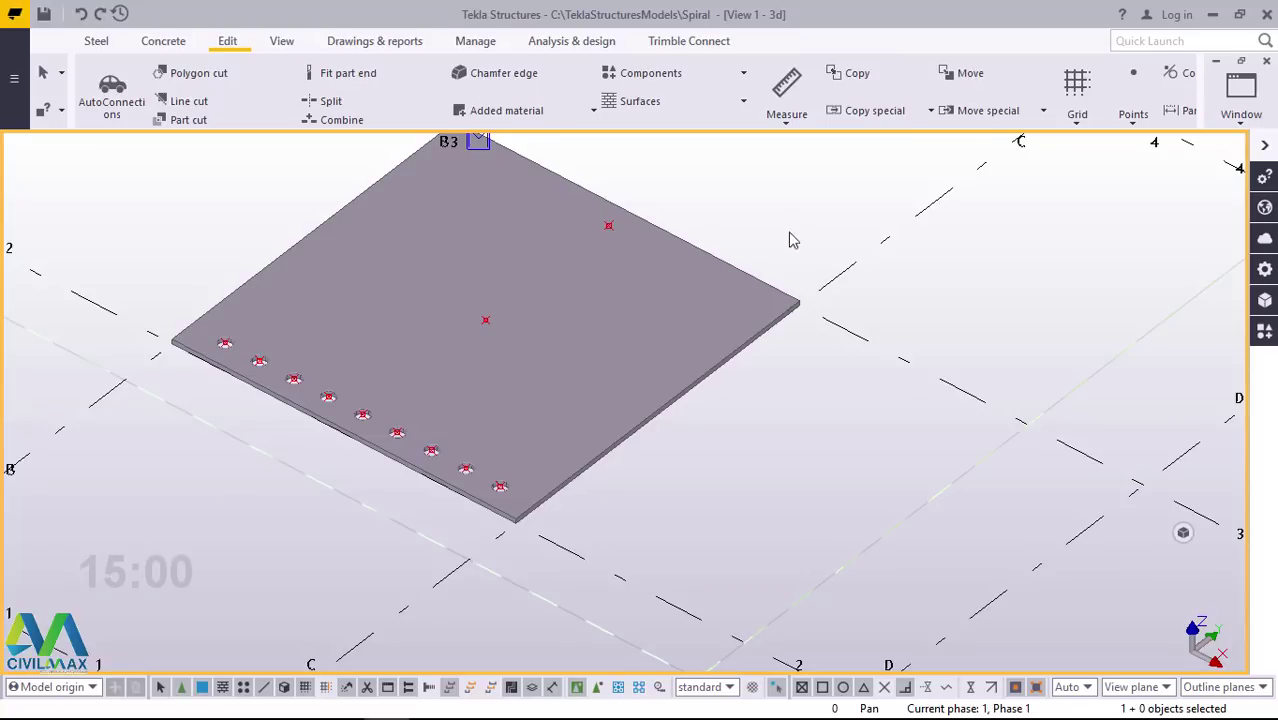
scroll(228, 345, up, 2)
scroll(228, 345, up, 3)
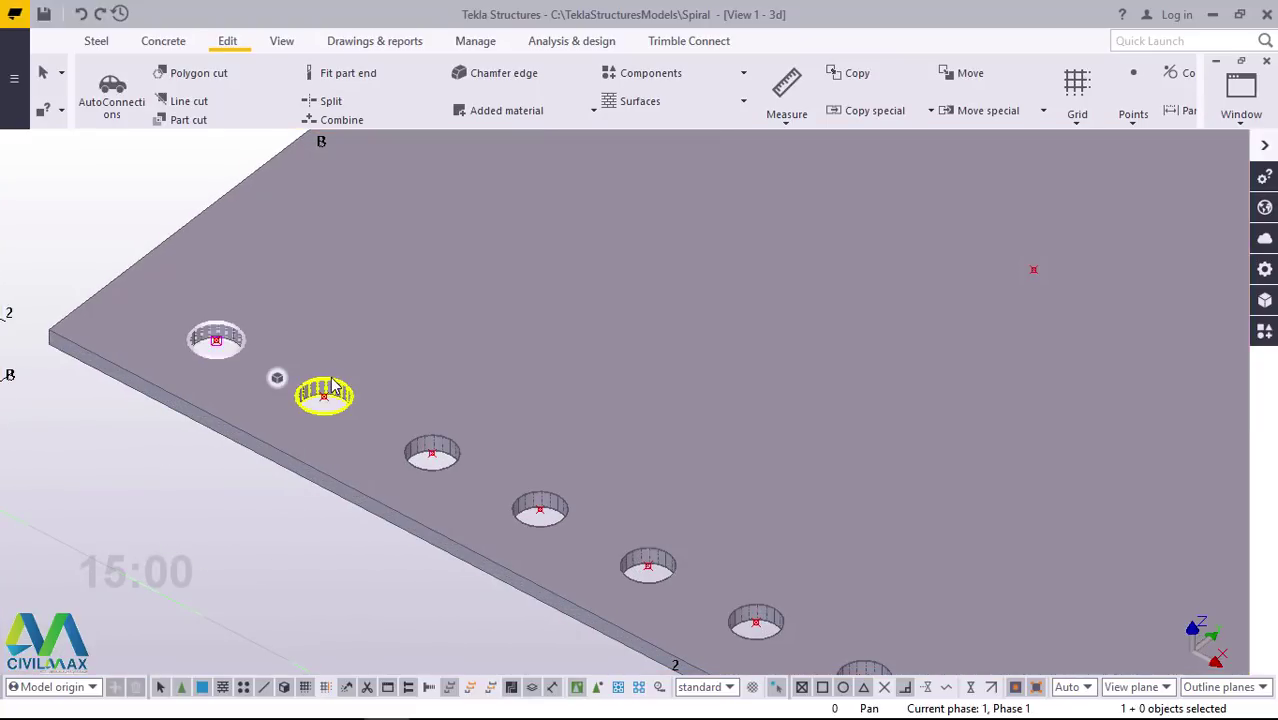
ctrl+click(324, 396)
ctrl+click(452, 452)
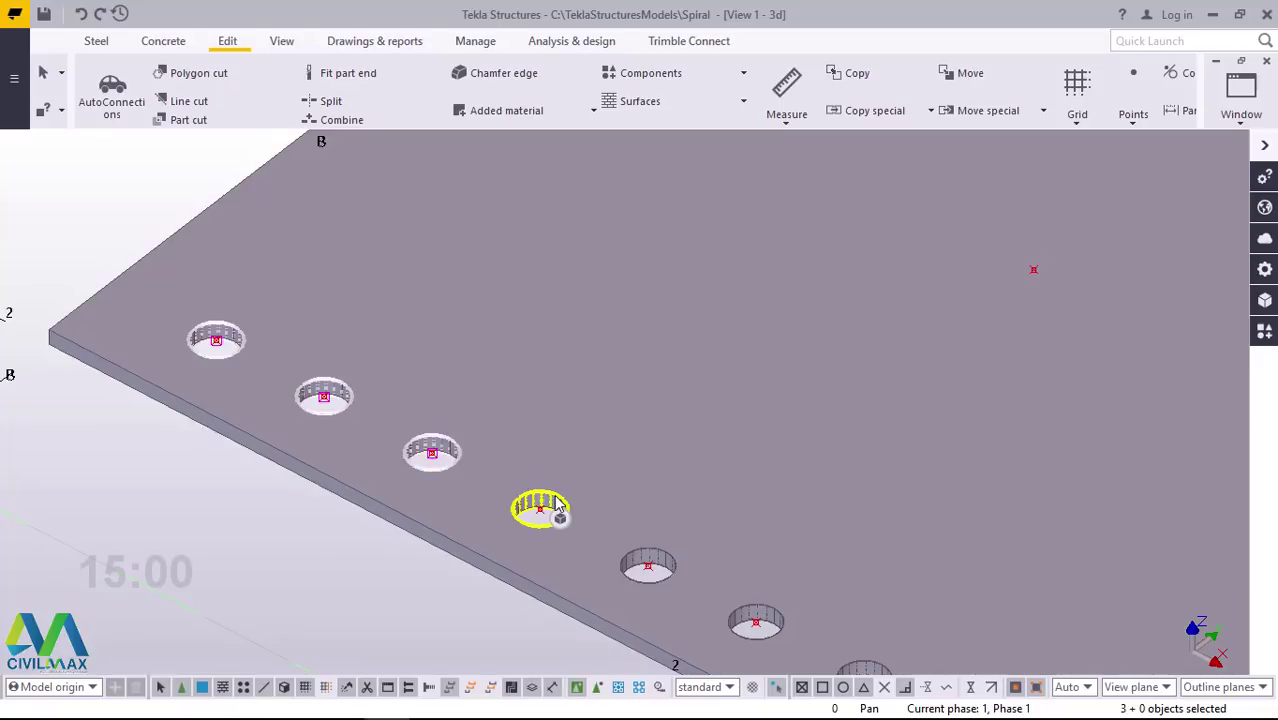
ctrl+click(552, 510)
ctrl+click(758, 622)
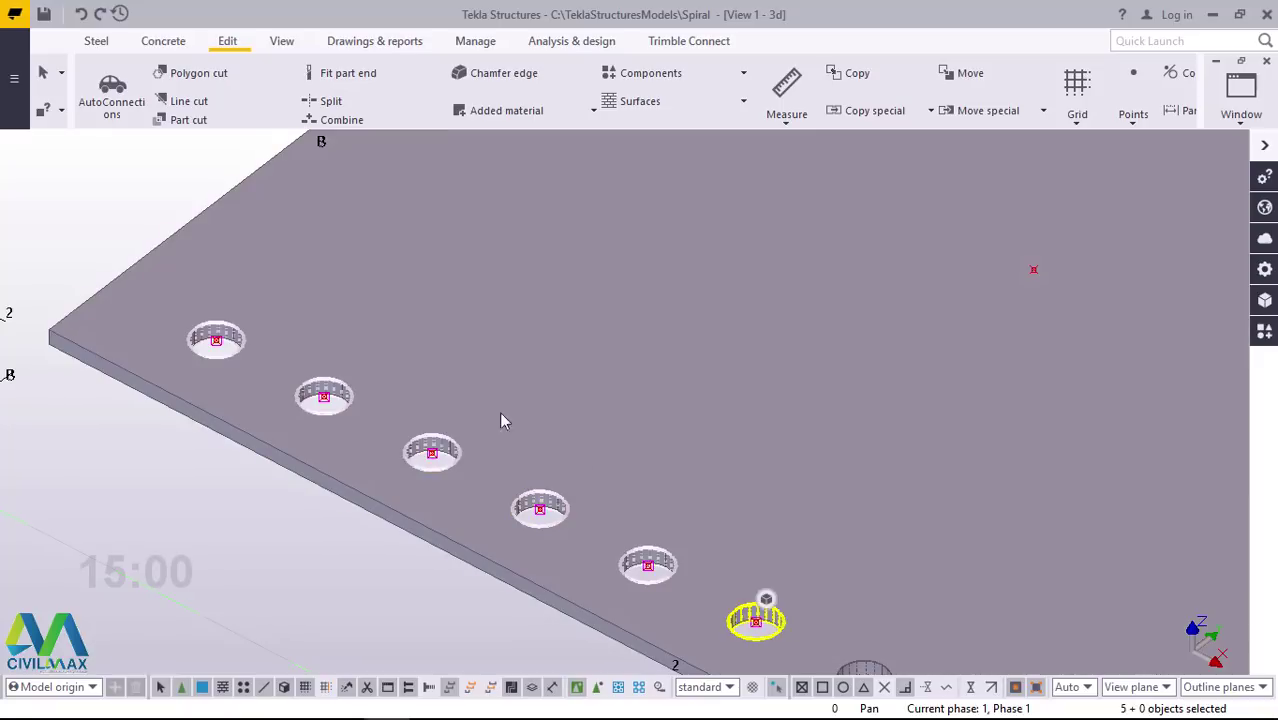
scroll(309, 270, down, 3)
scroll(646, 537, up, 3)
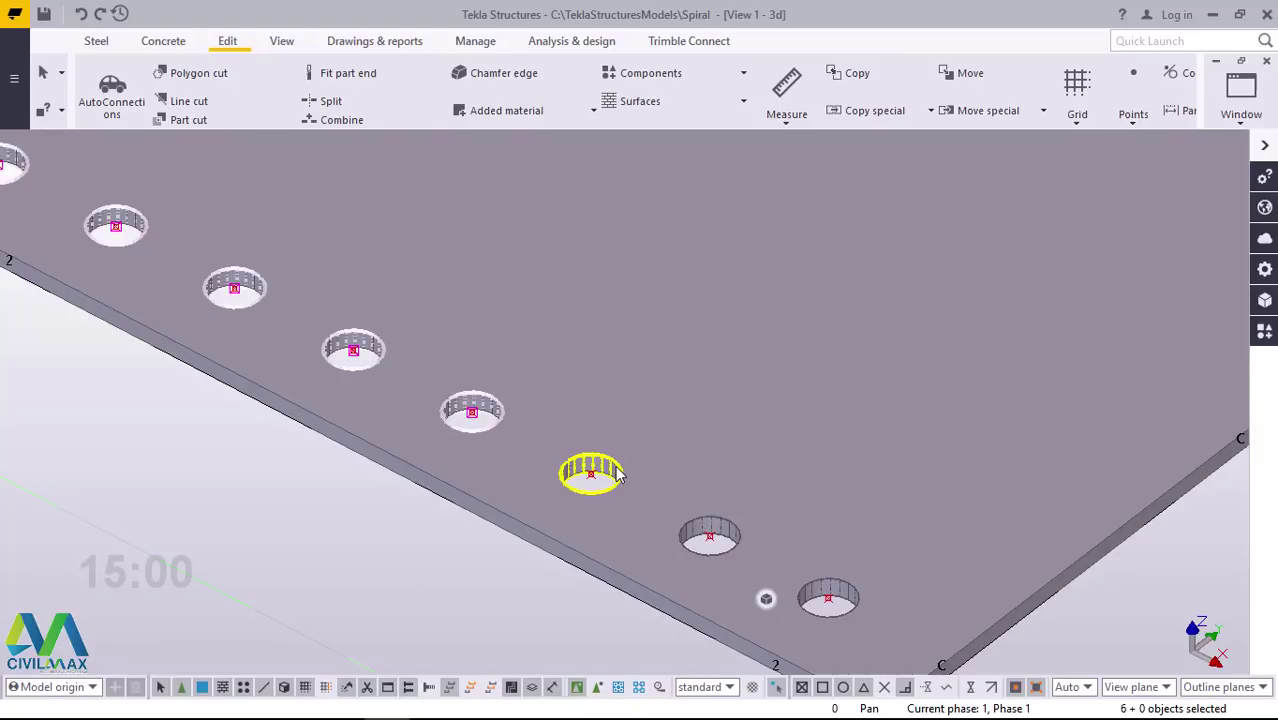
ctrl+click(712, 529)
ctrl+click(829, 593)
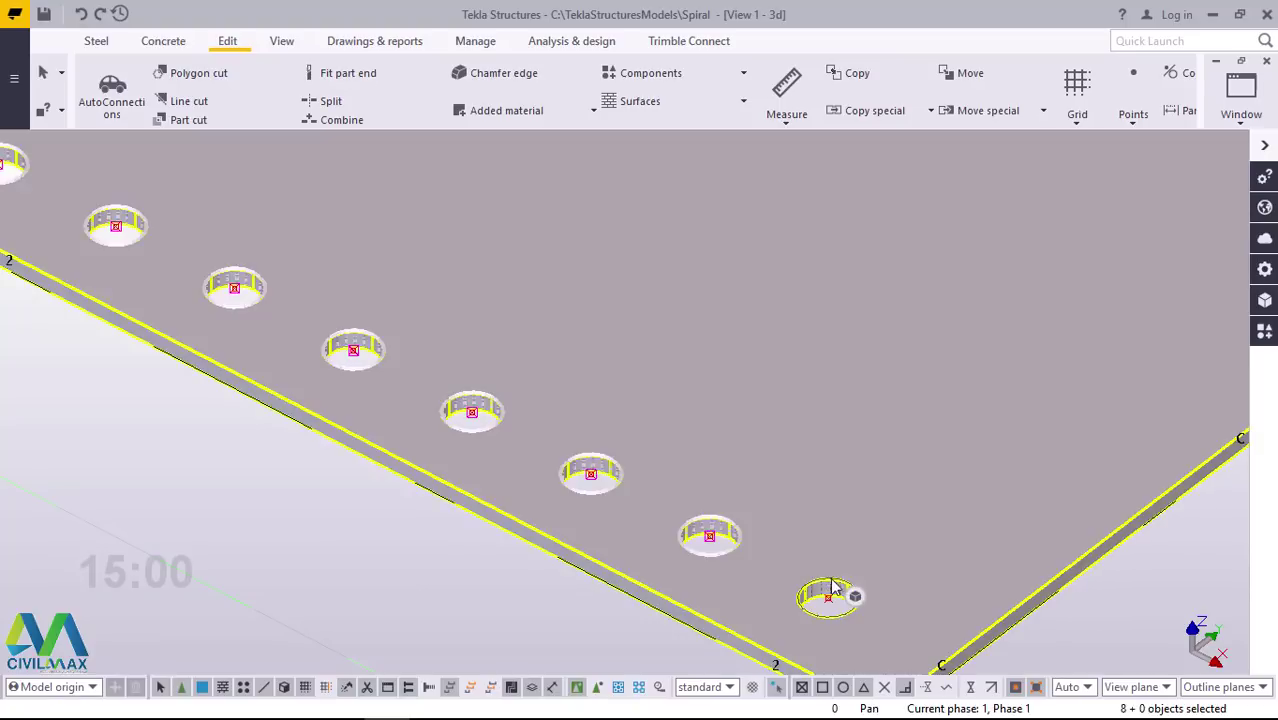
ctrl+click(829, 593)
scroll(833, 592, down, 5)
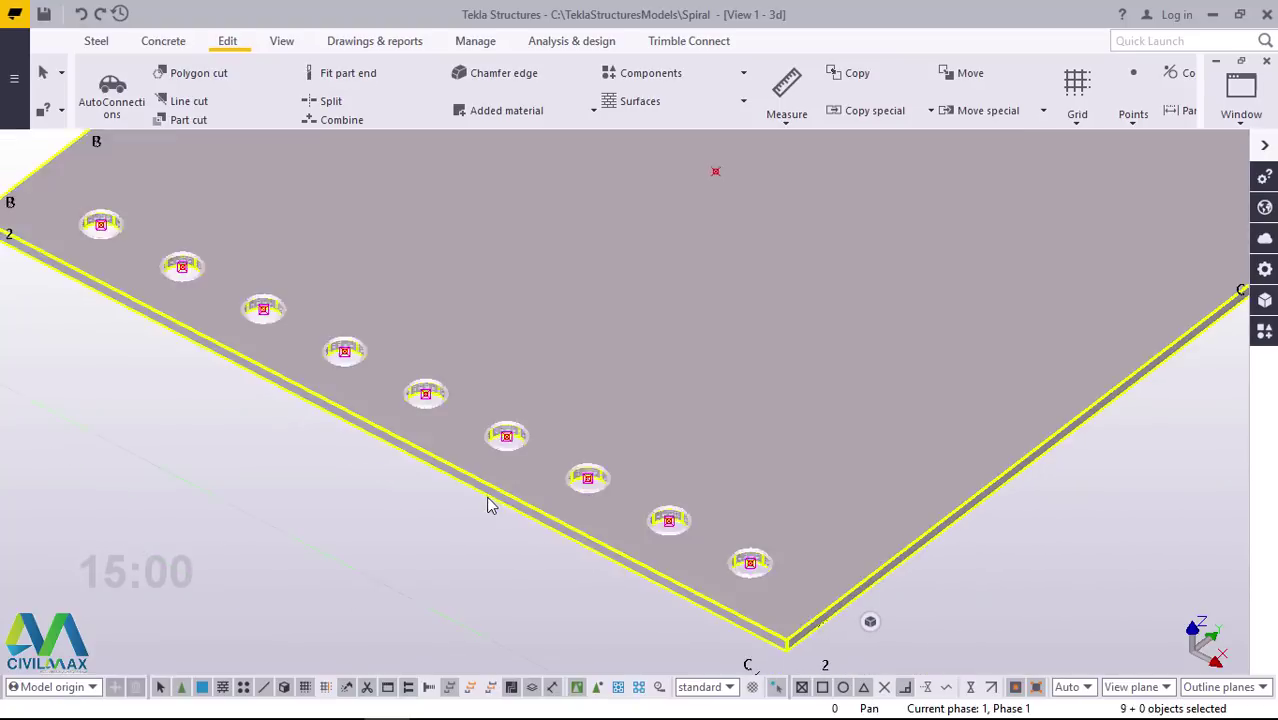
right_click(985, 455)
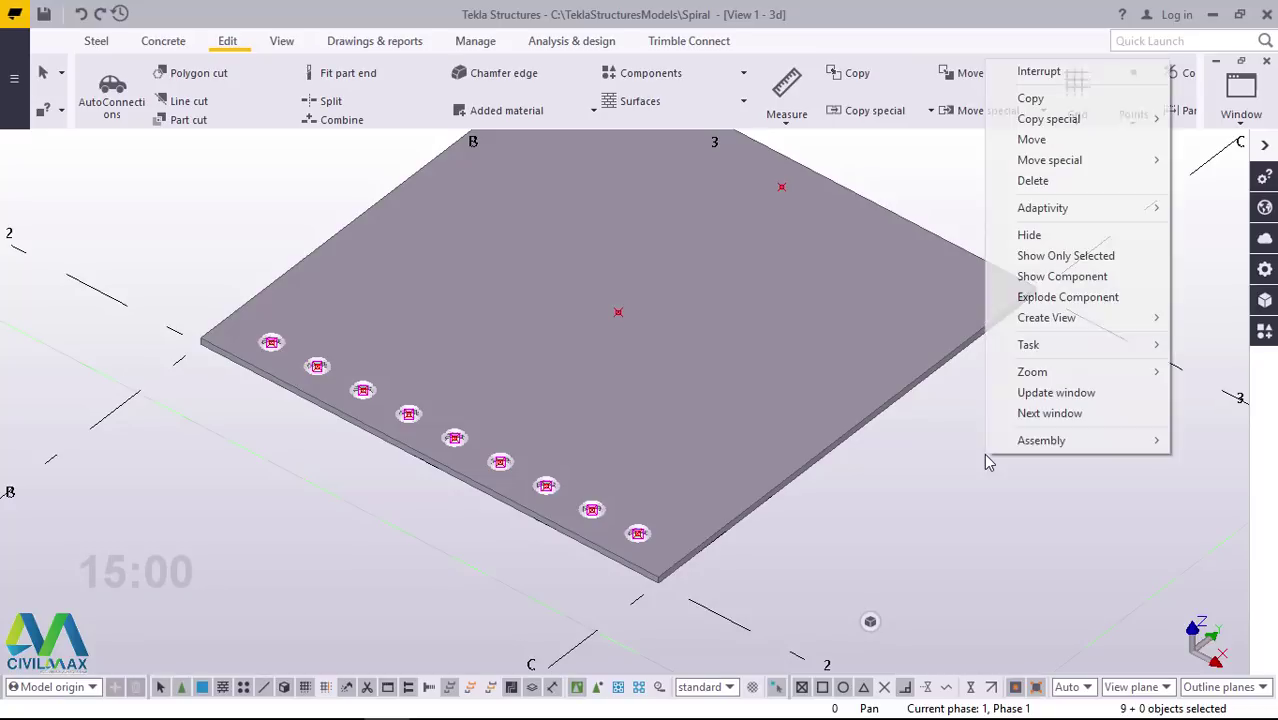
mouse_move(1073, 121)
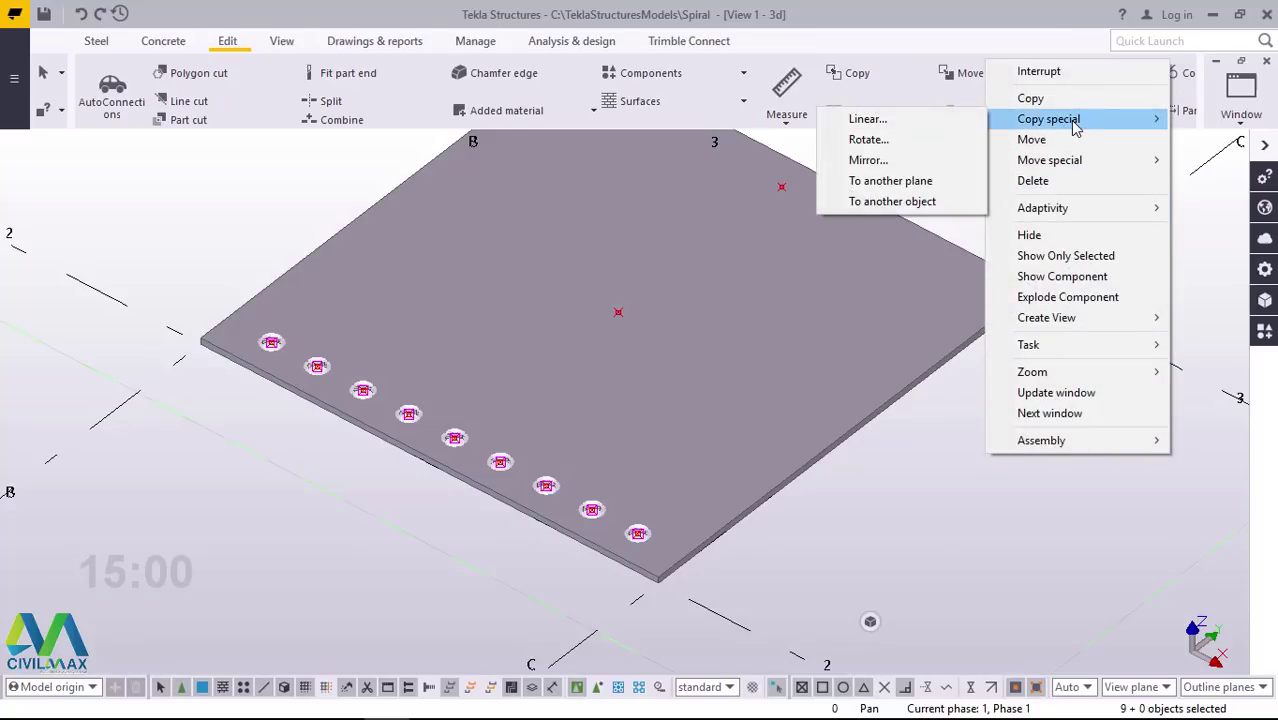
click(899, 138)
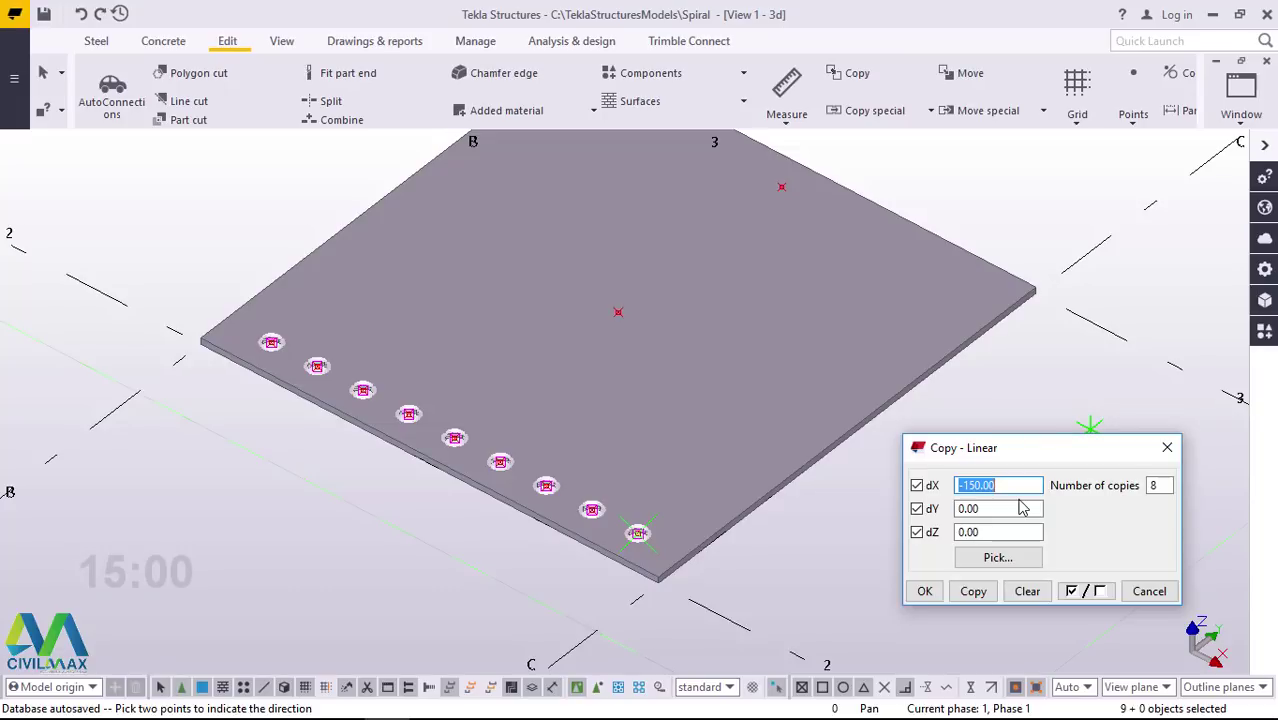
text(0)
key(Tab)
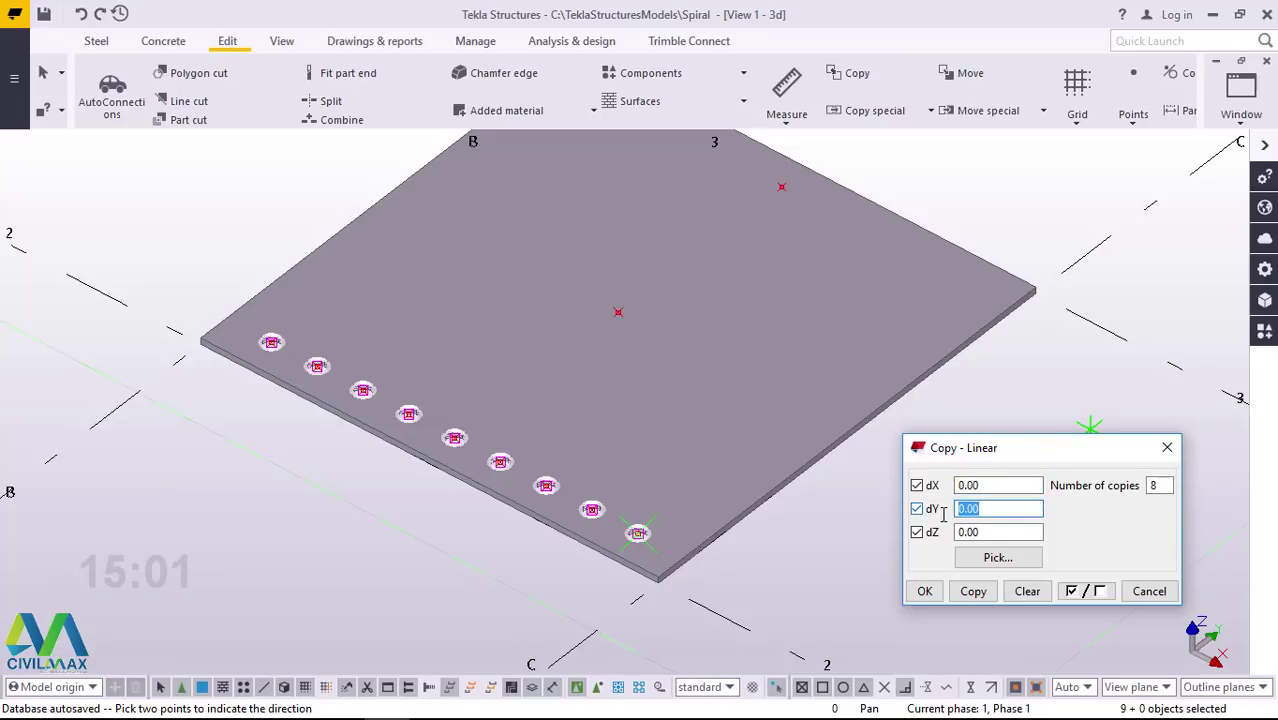
text(100)
double_click(1167, 485)
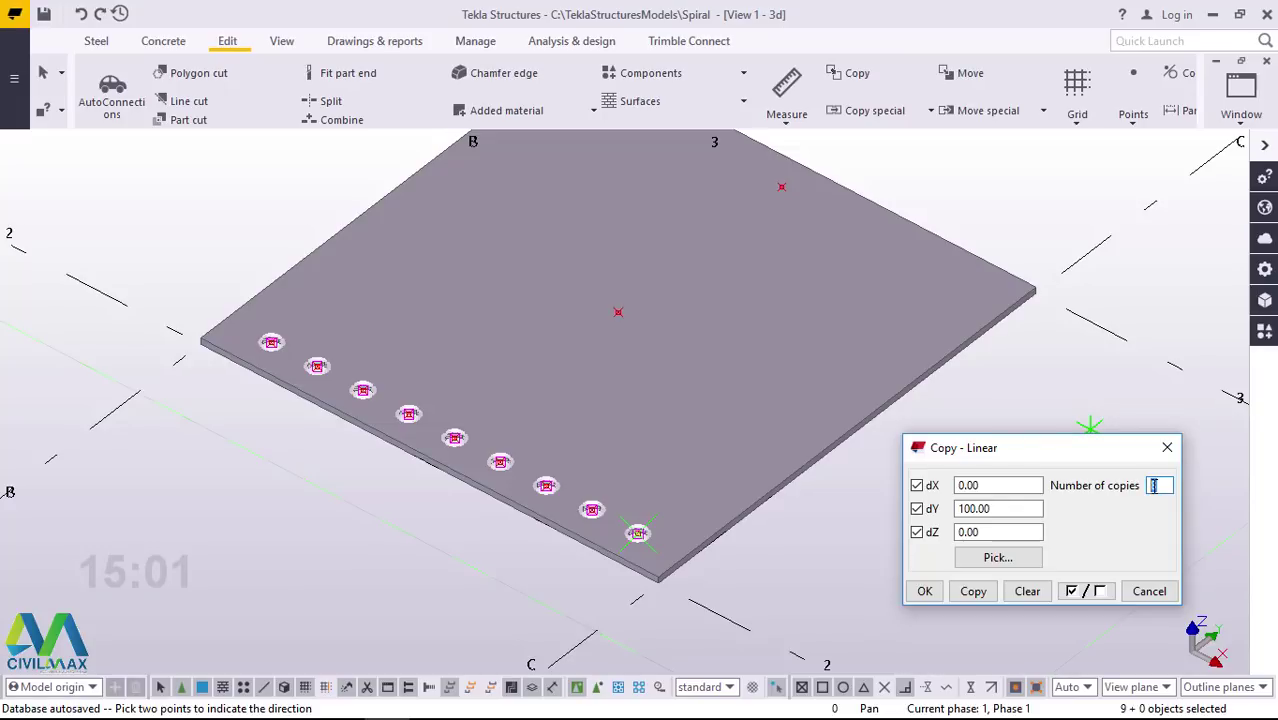
text(12)
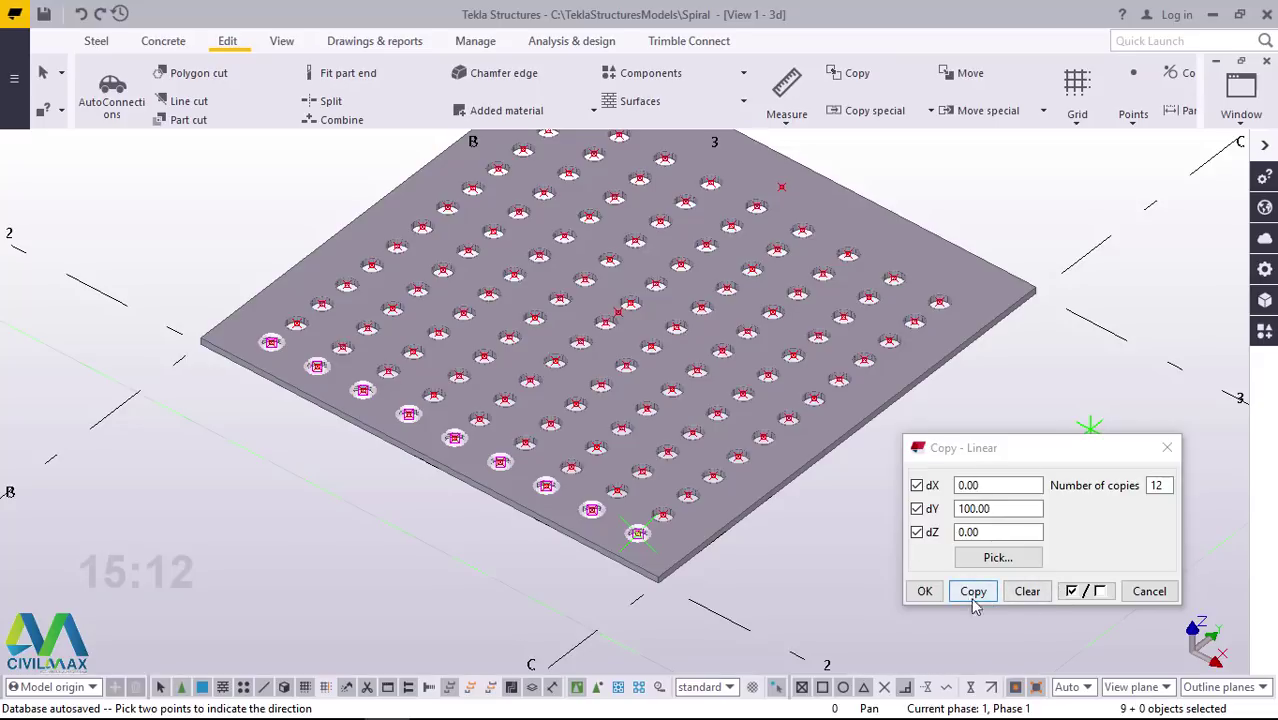
click(924, 591)
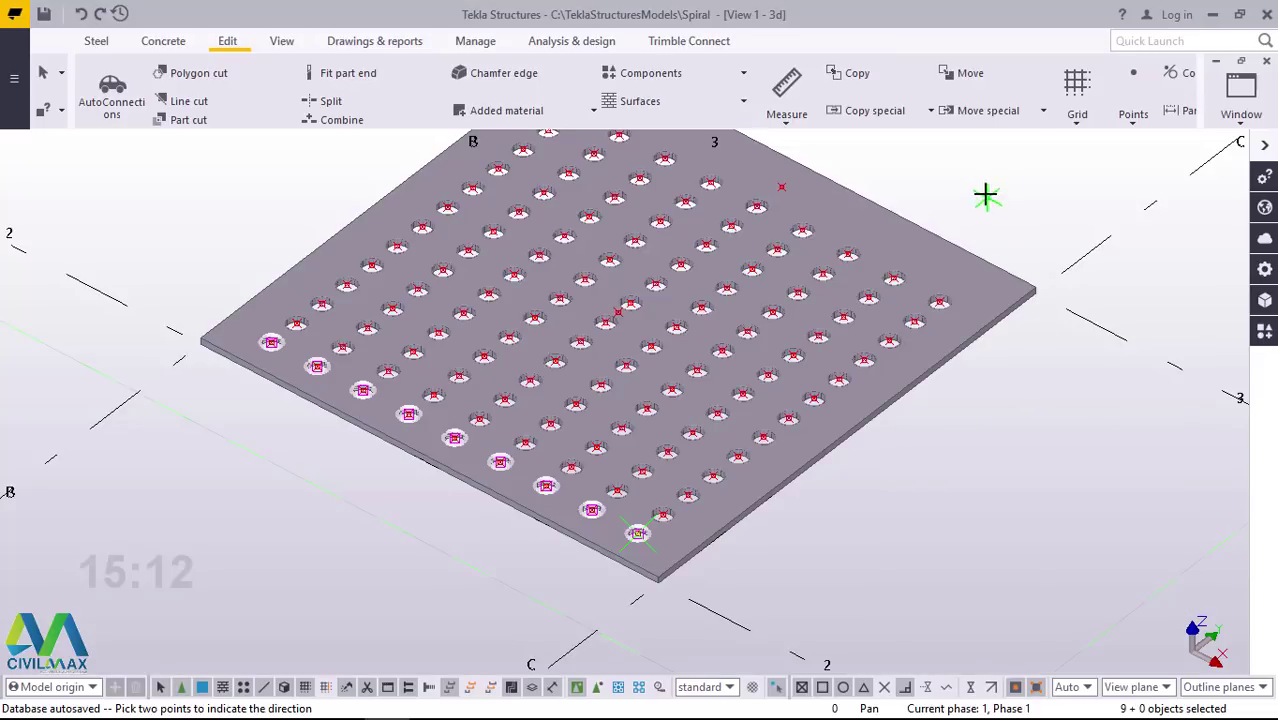
right_click(985, 195)
click(1006, 196)
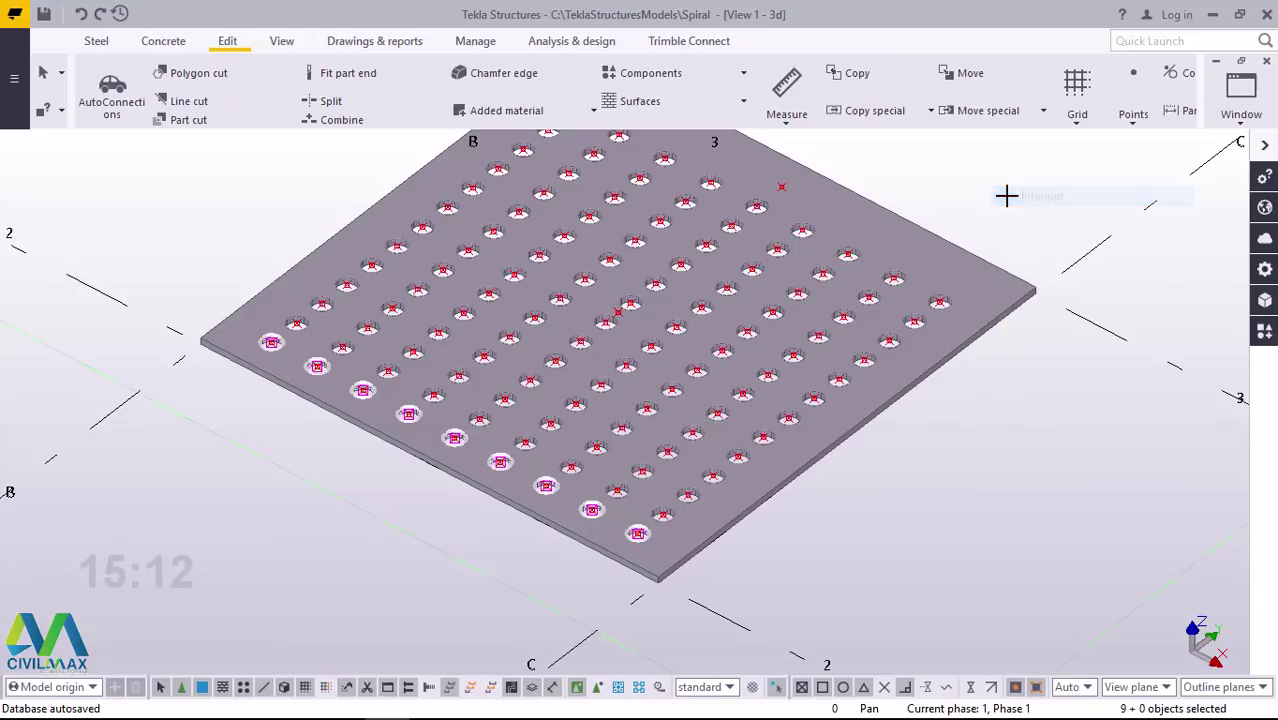
- Examine the copied hole grid and the leftover construction point near the plate's far edge
scroll(955, 245, up, 3)
scroll(842, 450, down, 3)
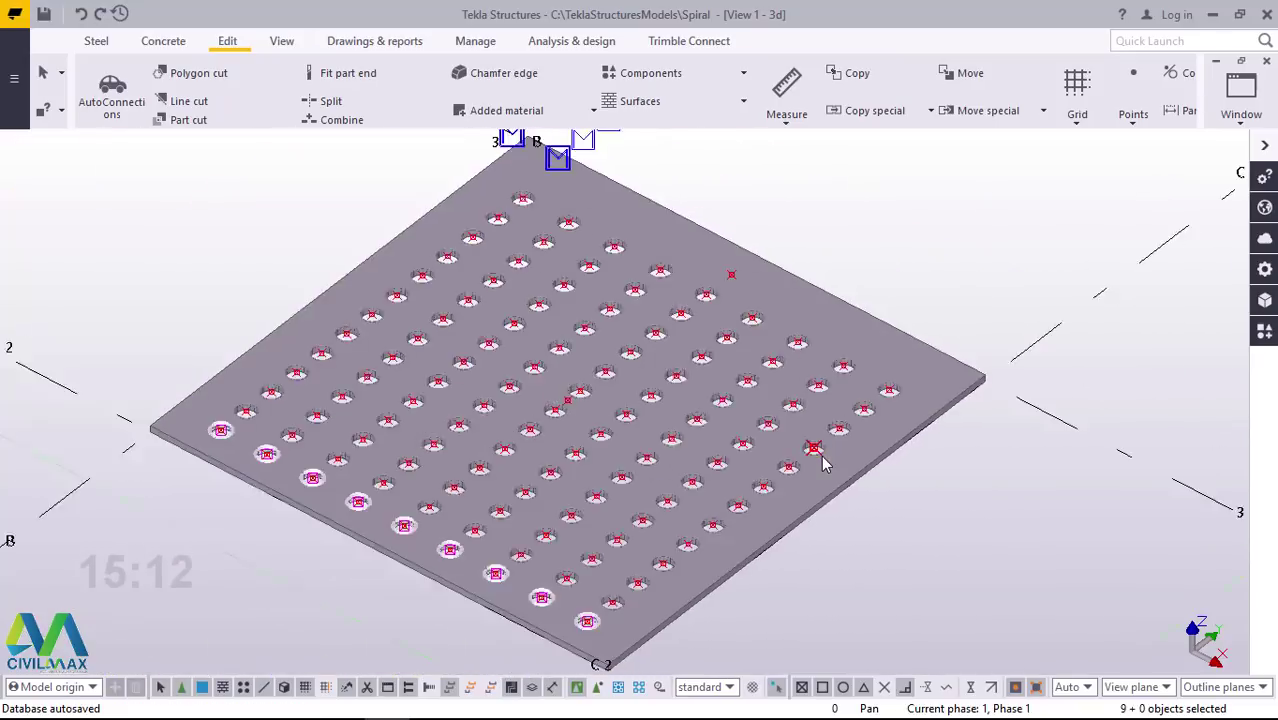
scroll(778, 336, up, 5)
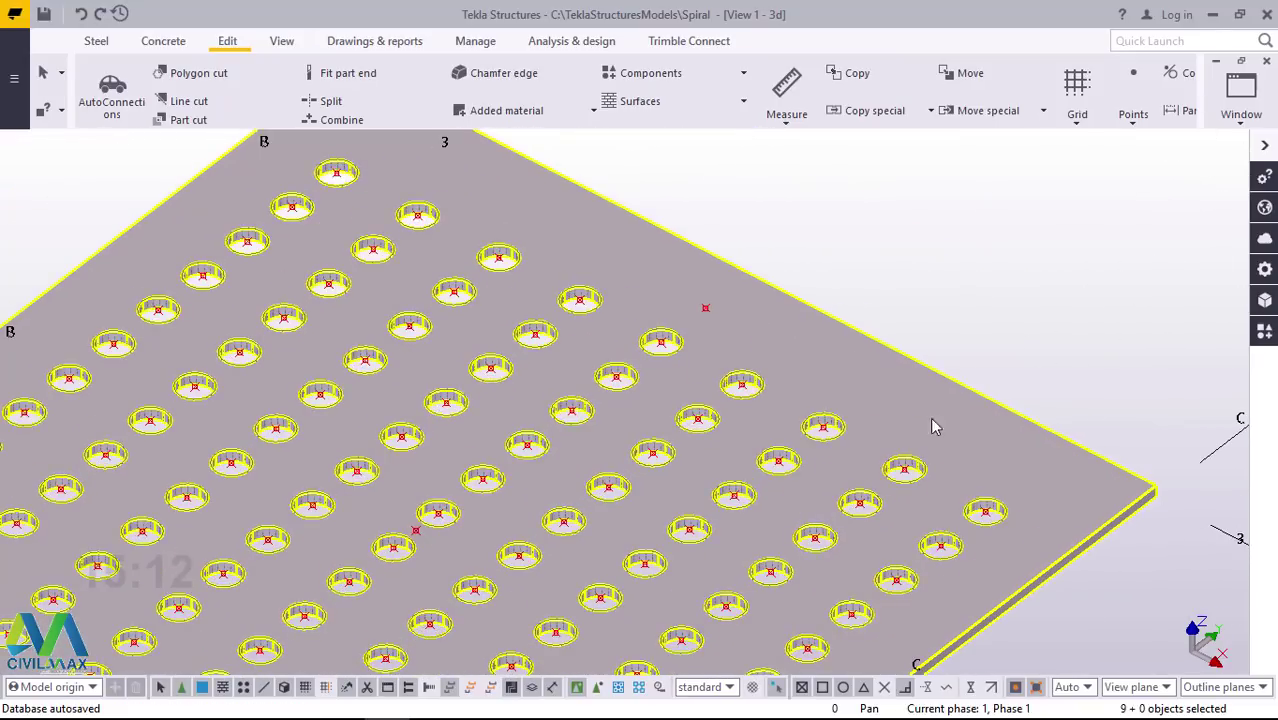
click(1087, 258)
click(850, 349)
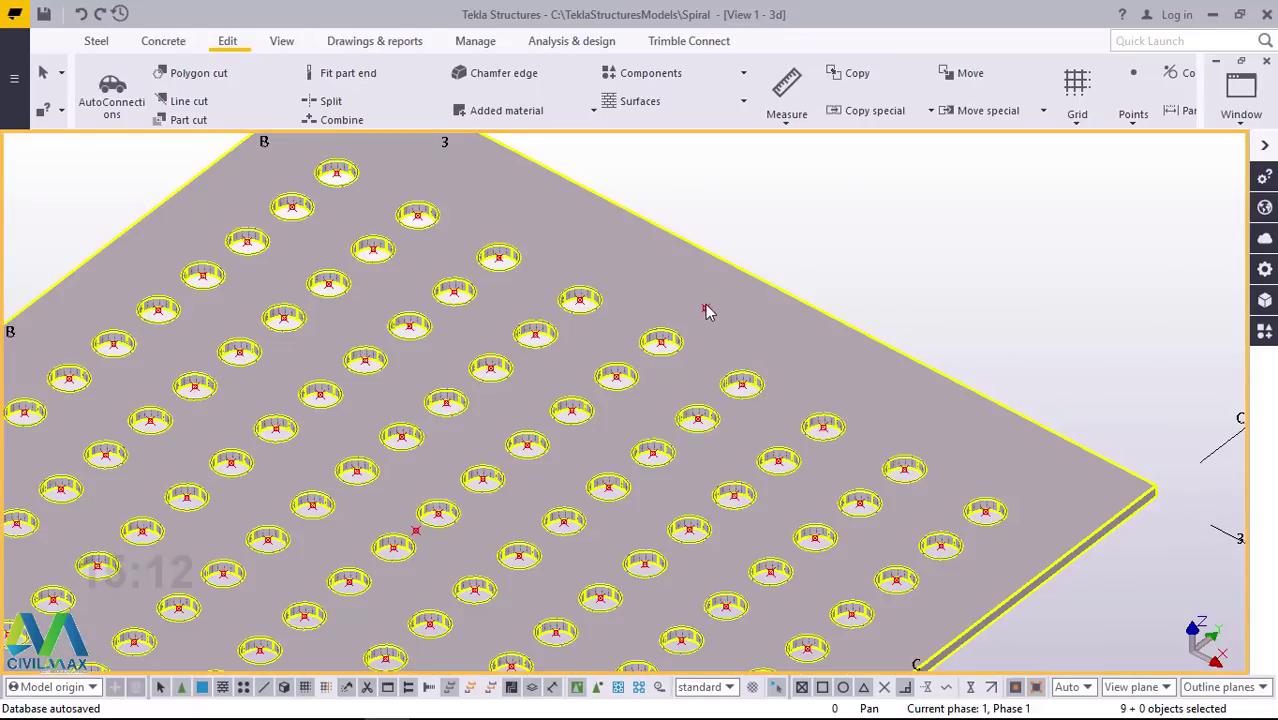
click(705, 309)
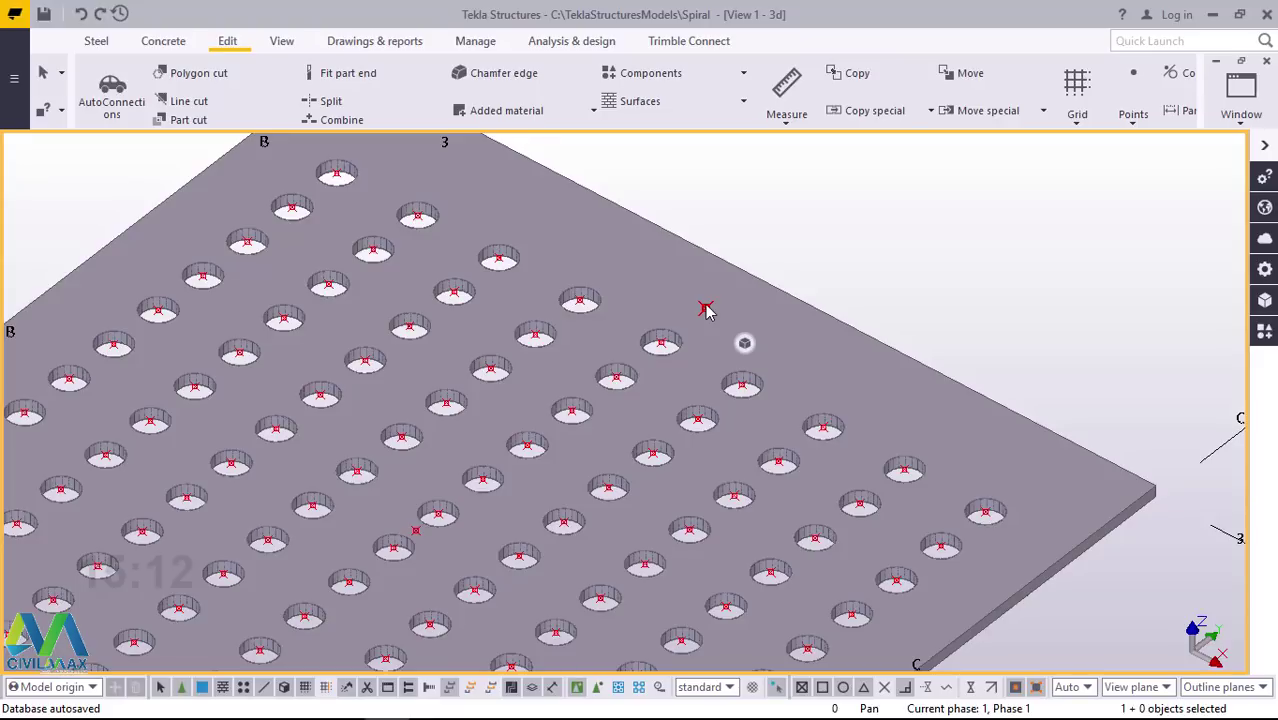
click(745, 343)
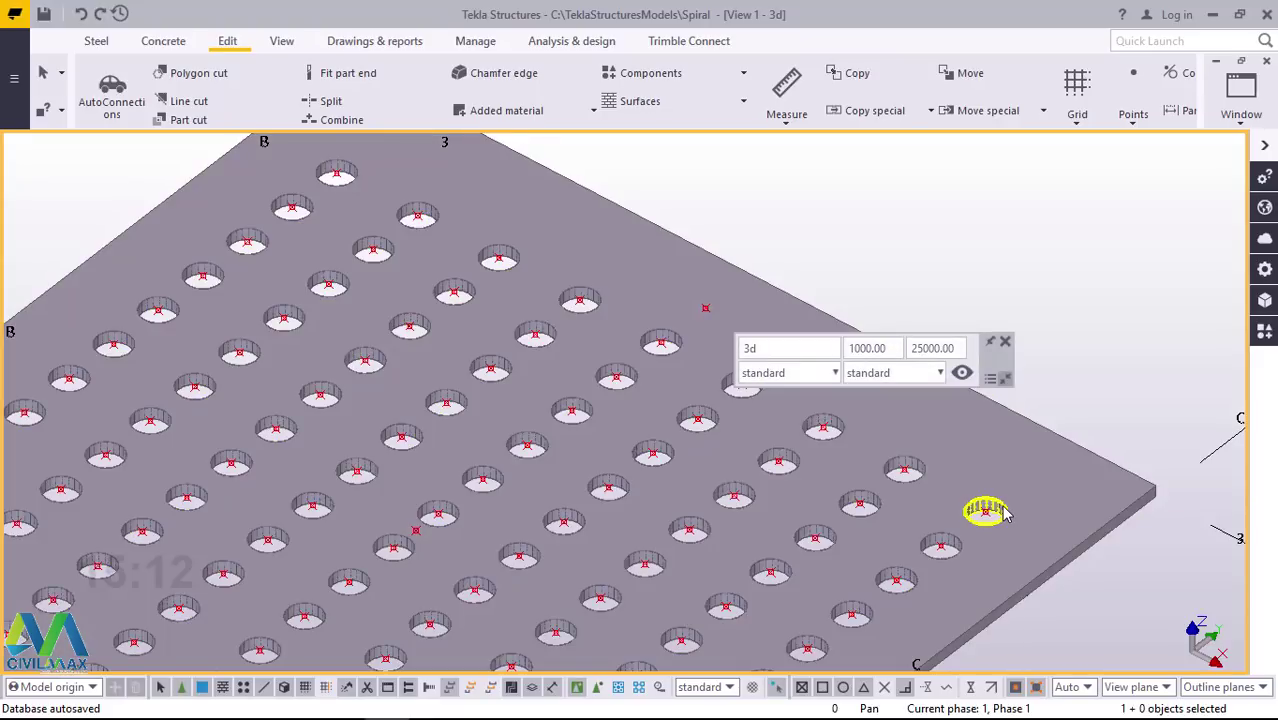
- Select all nine holes of the row nearest the plate's far edge and copy them linearly with dX 0, dY 100 and 1 copy
click(1004, 513)
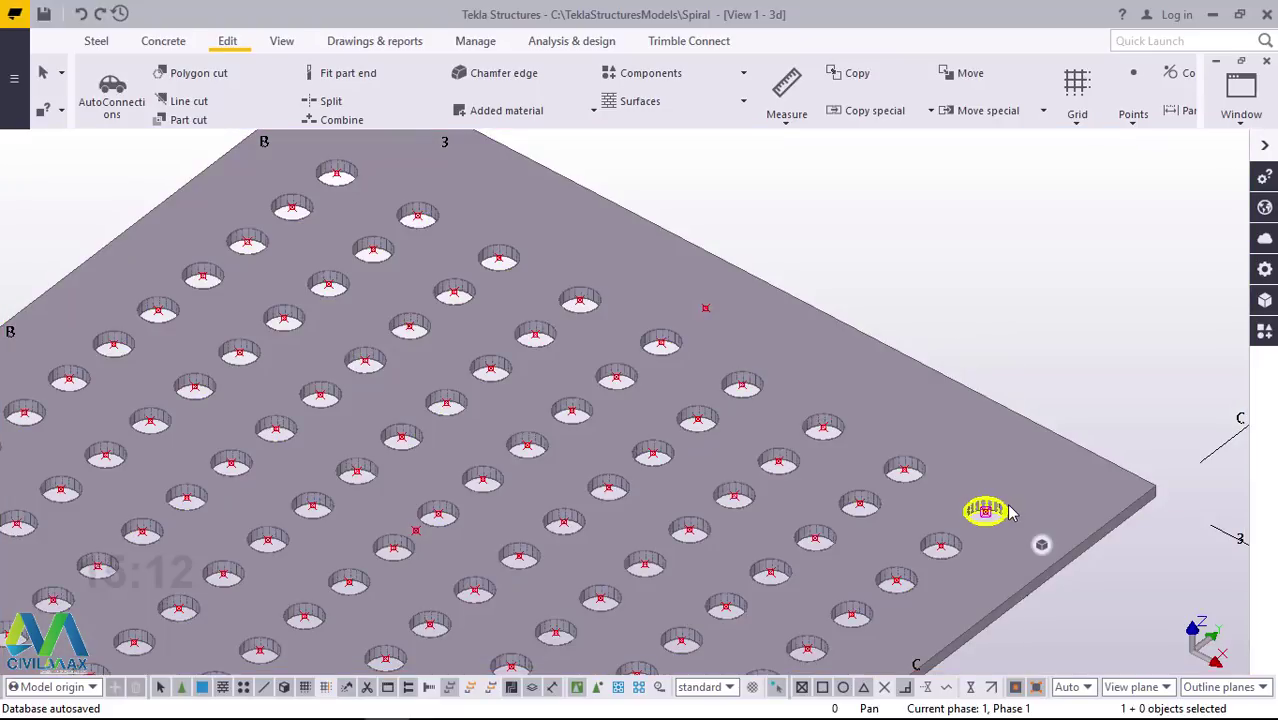
ctrl+click(906, 468)
ctrl+click(822, 426)
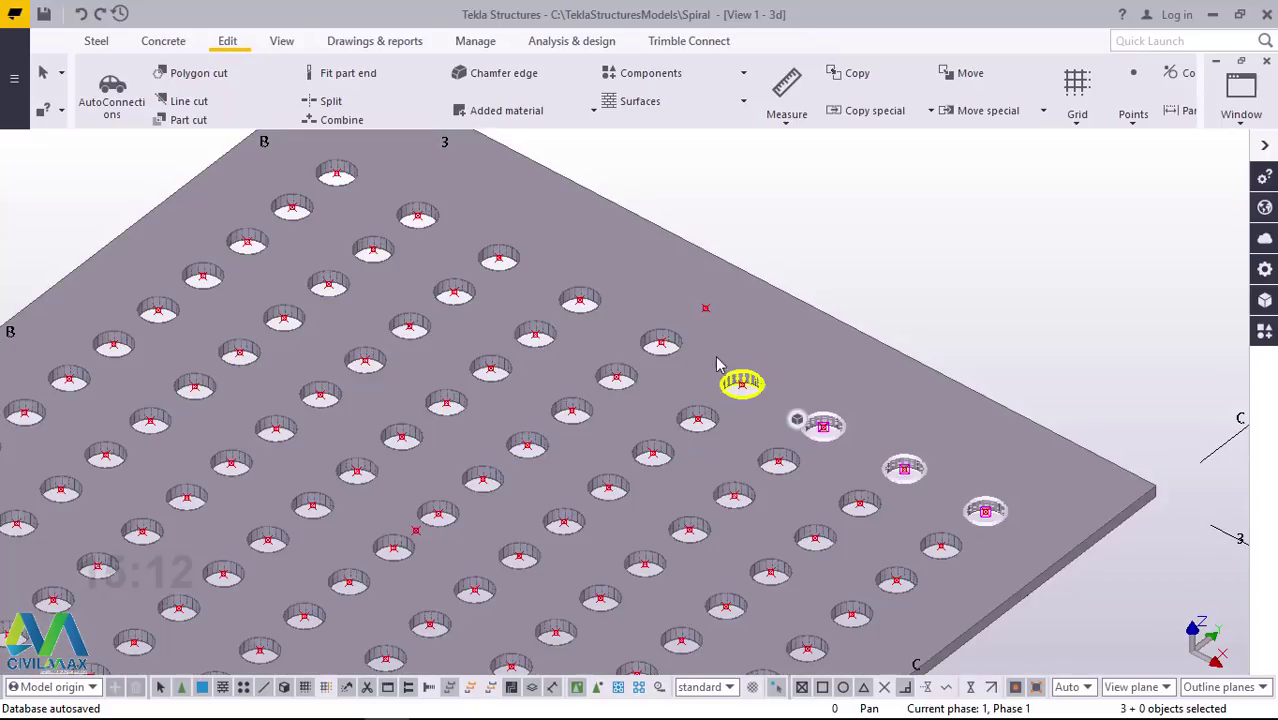
ctrl+click(740, 382)
ctrl+click(658, 340)
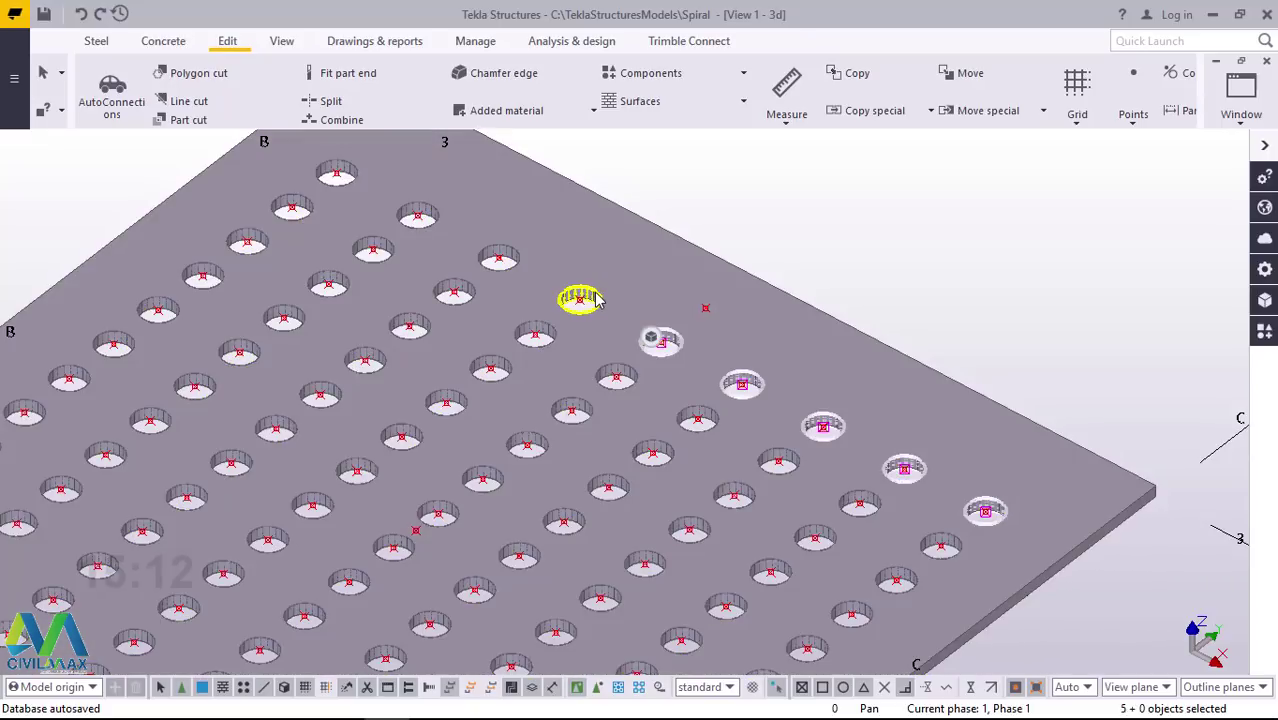
ctrl+click(582, 298)
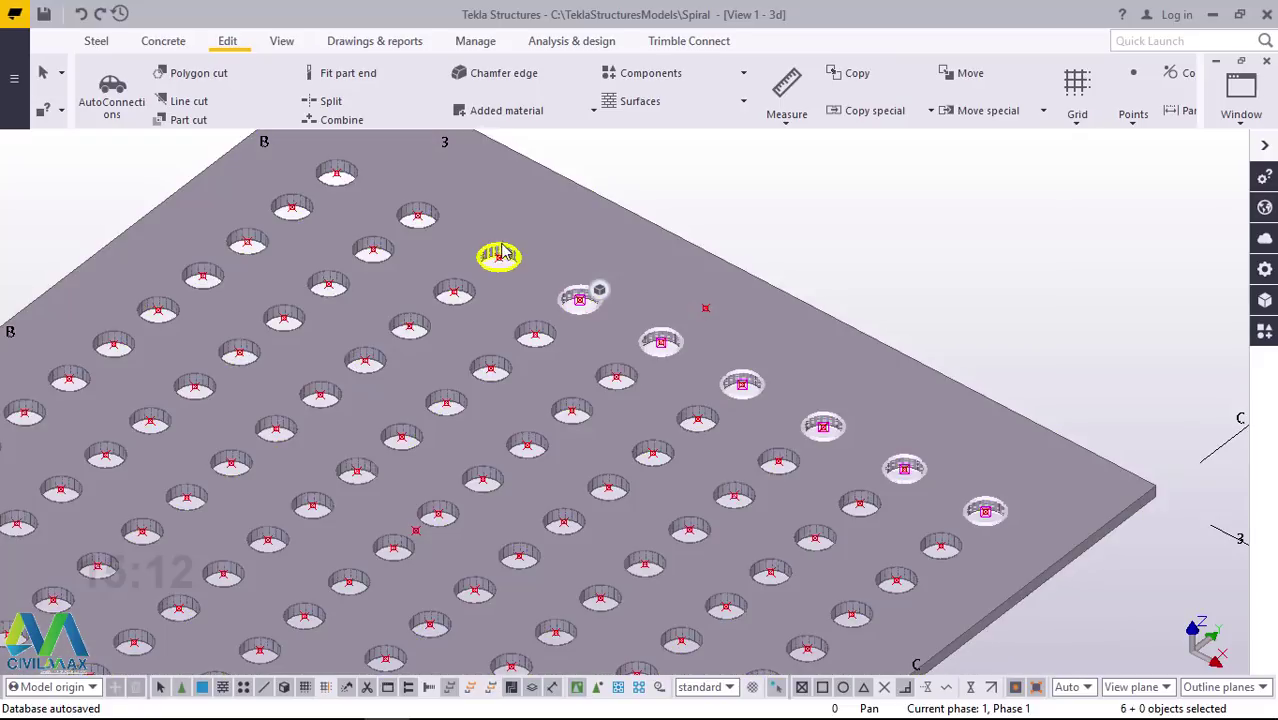
ctrl+click(500, 255)
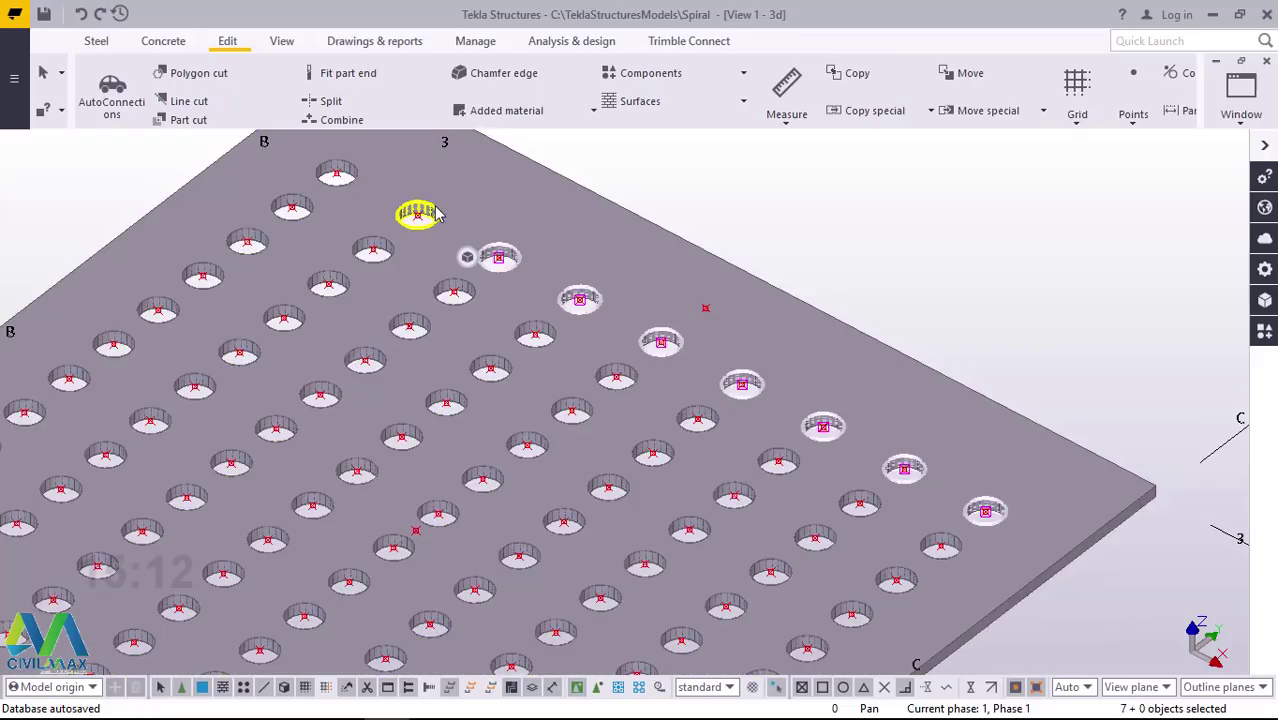
ctrl+click(420, 213)
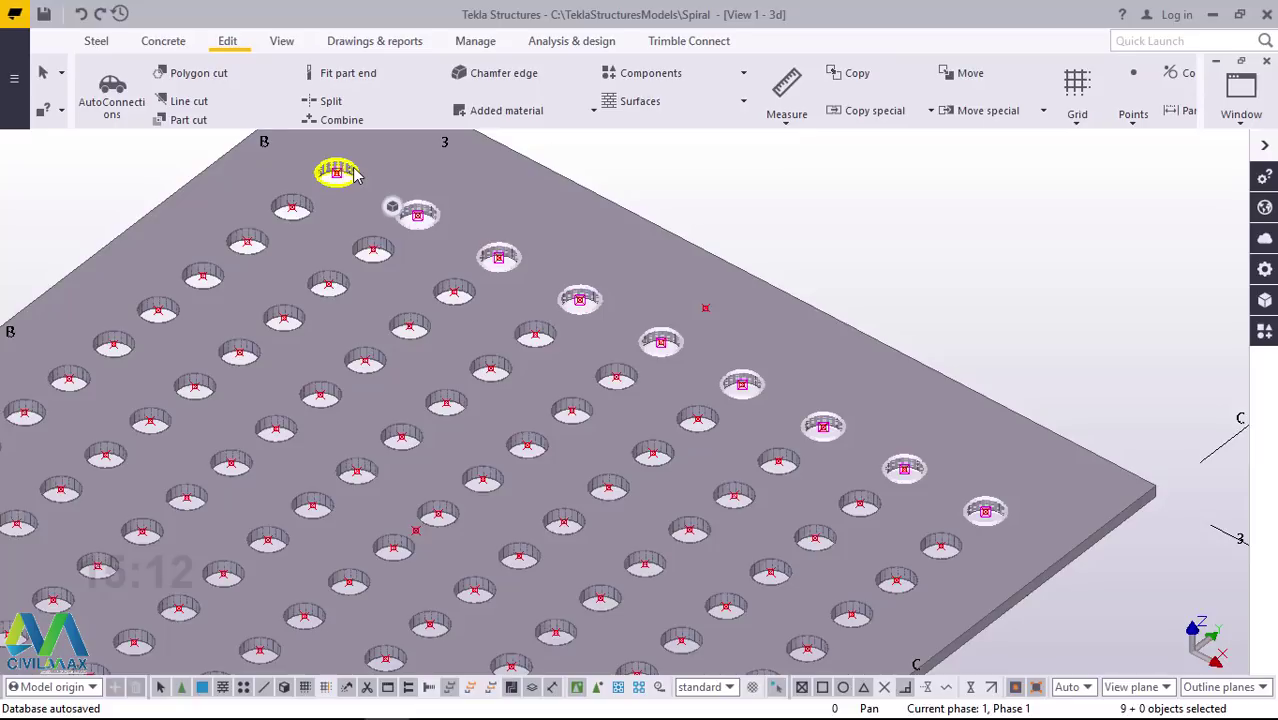
right_click(353, 169)
mouse_move(449, 229)
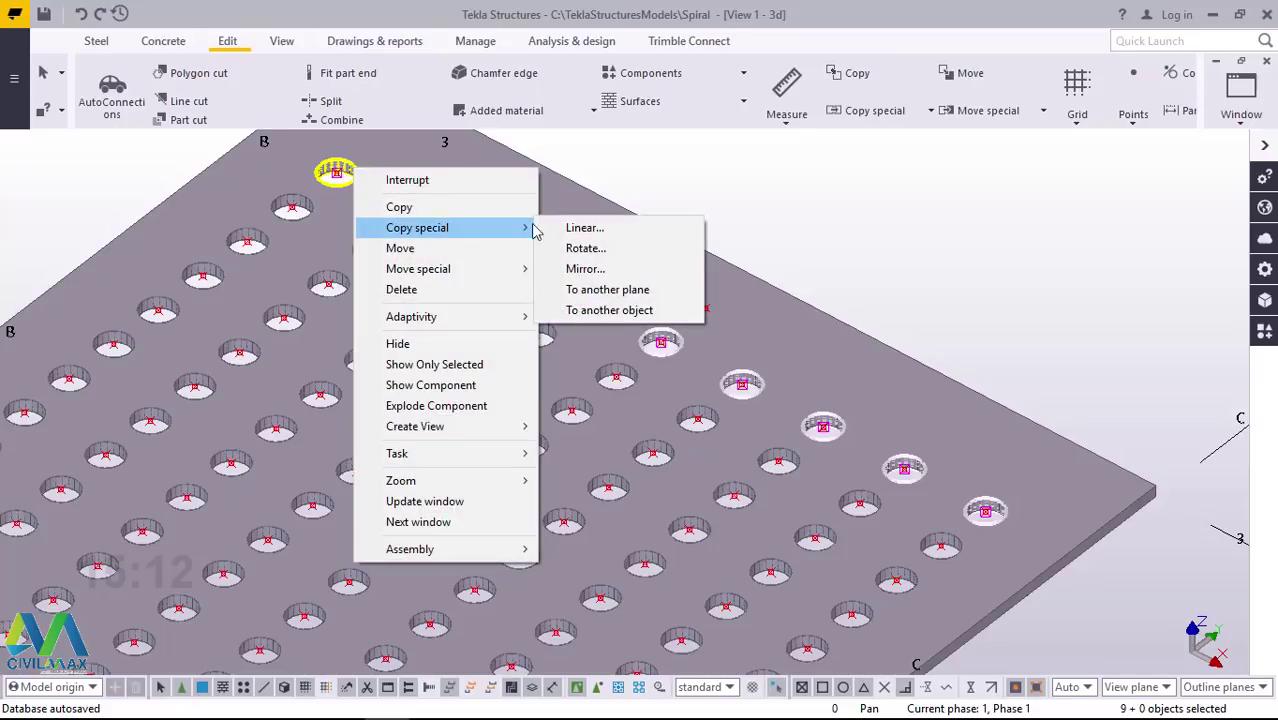
click(585, 228)
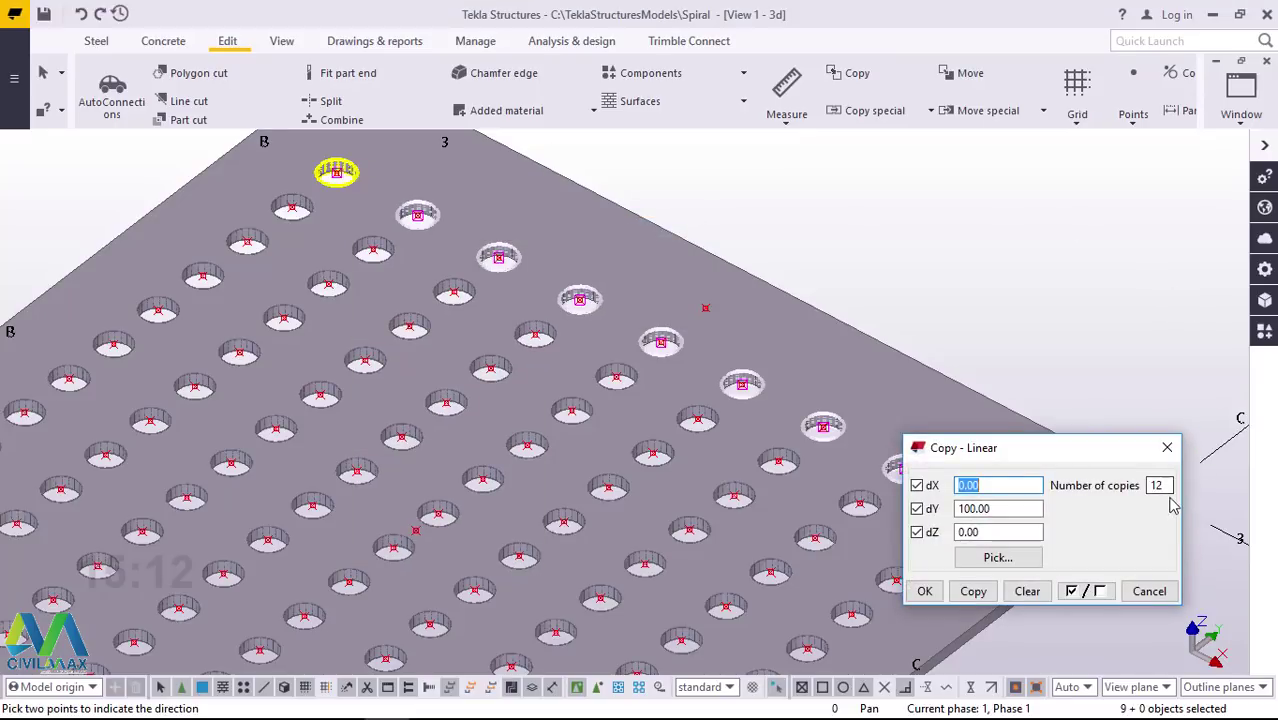
click(1157, 485)
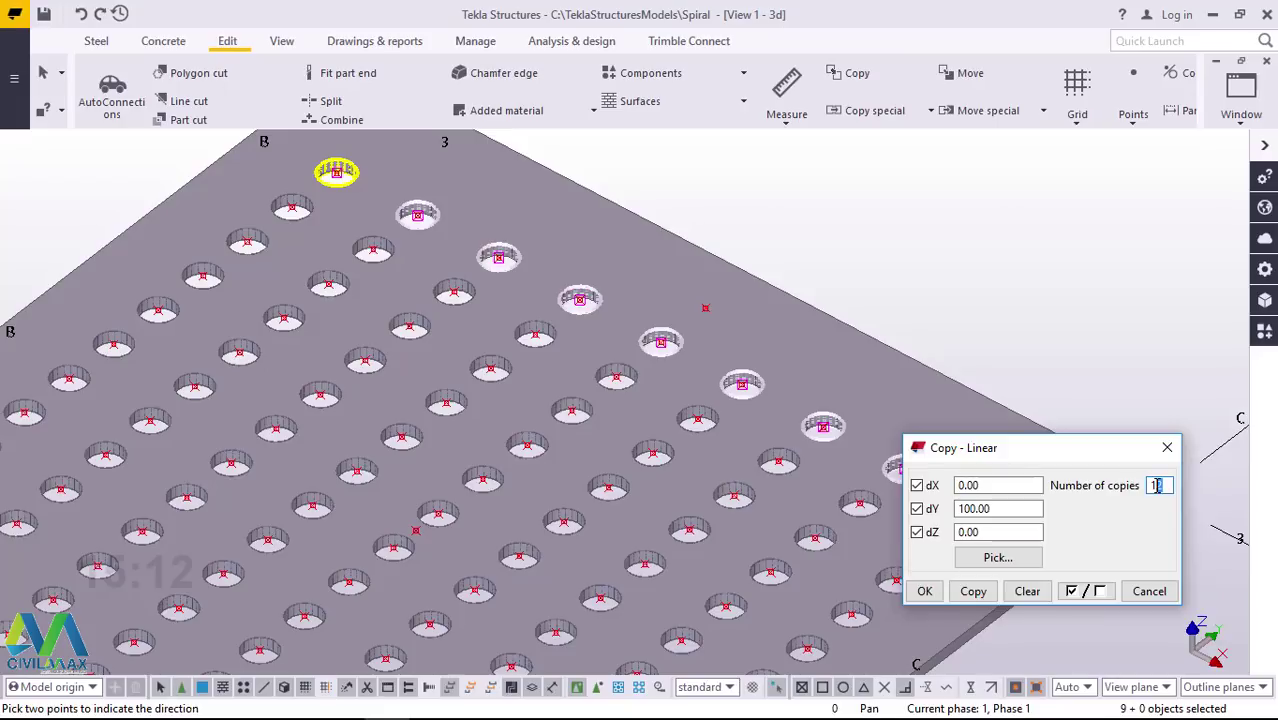
click(975, 592)
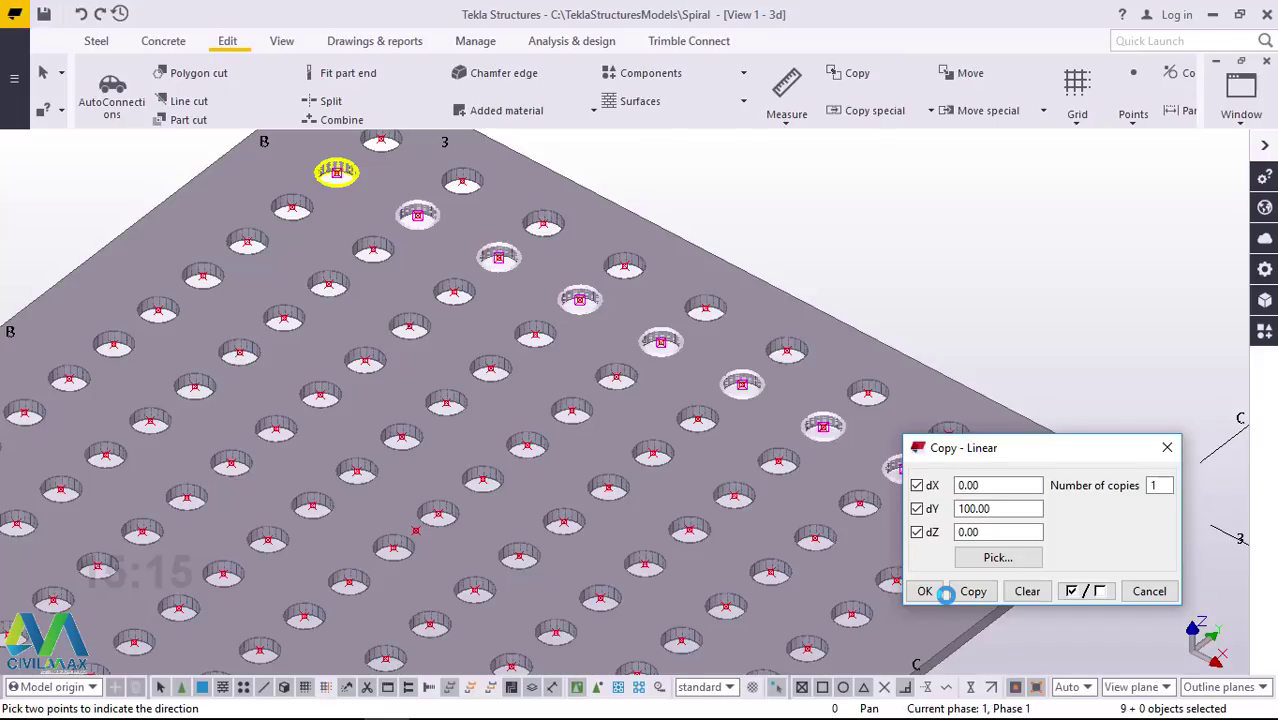
click(925, 592)
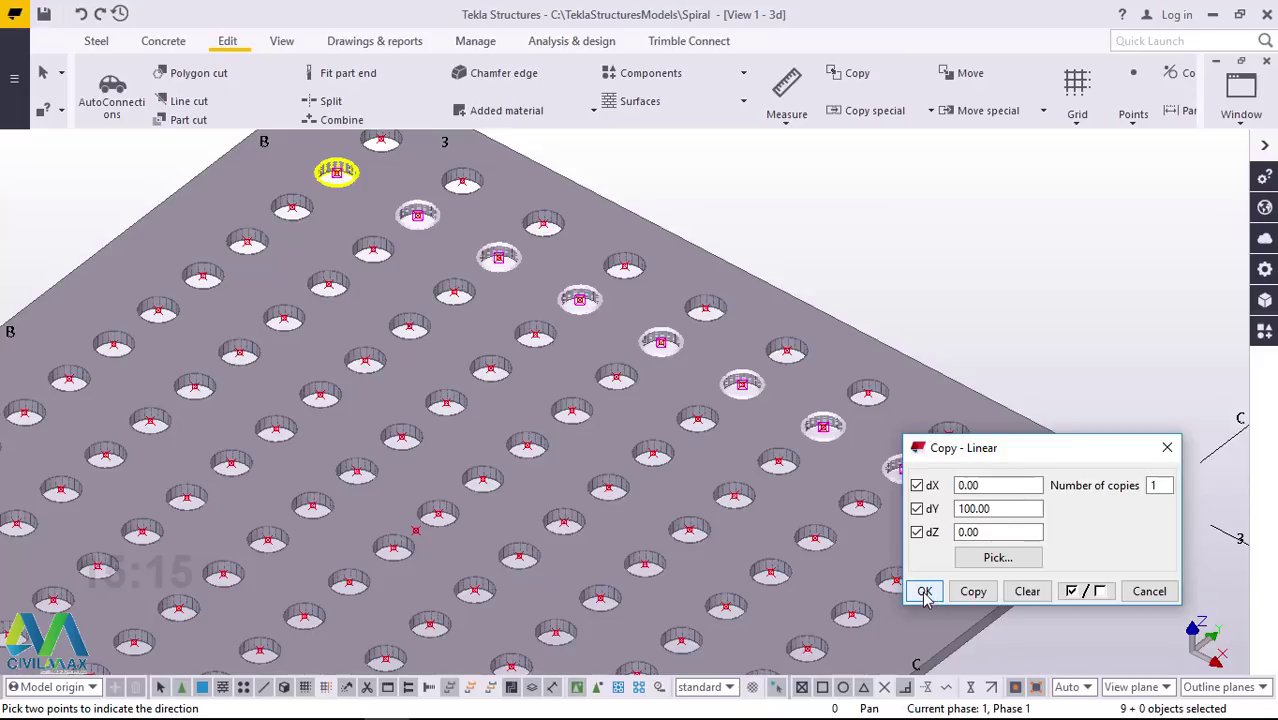
right_click(950, 244)
click(970, 257)
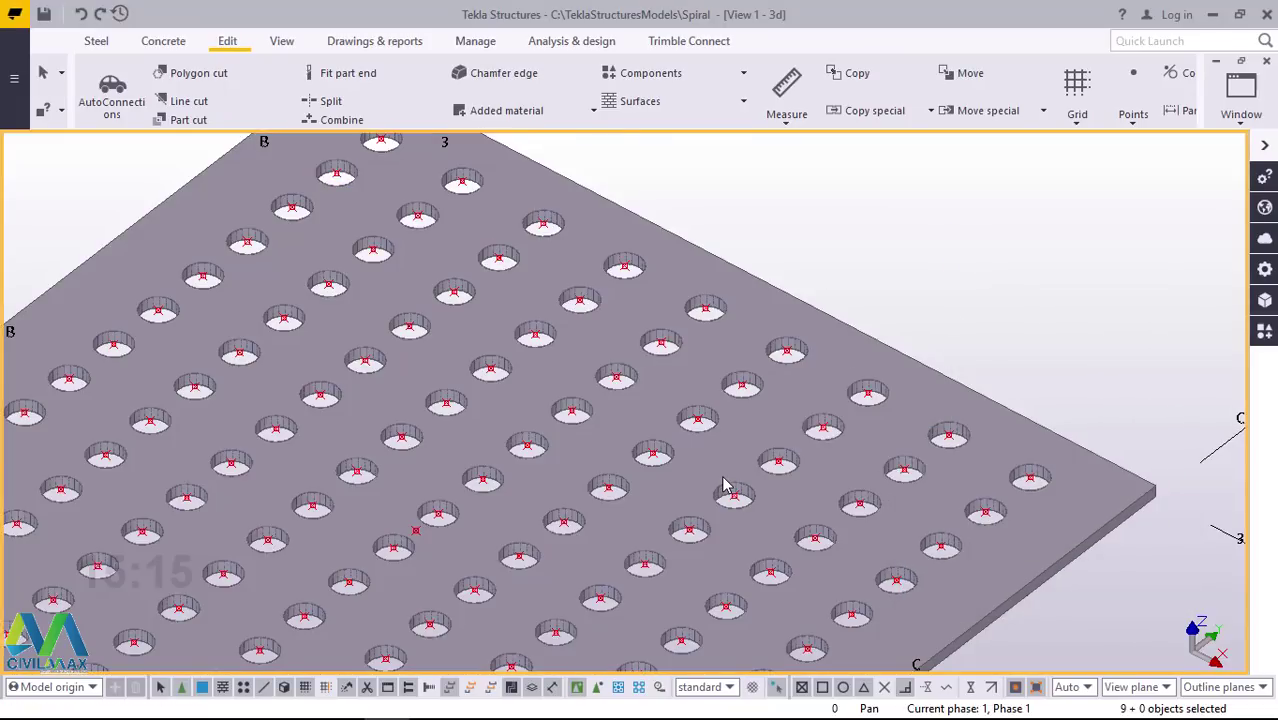
- Redraw the 3D view to clear the red temporary point marks from the perforated plate
scroll(758, 512, down, 5)
scroll(755, 470, up, 5)
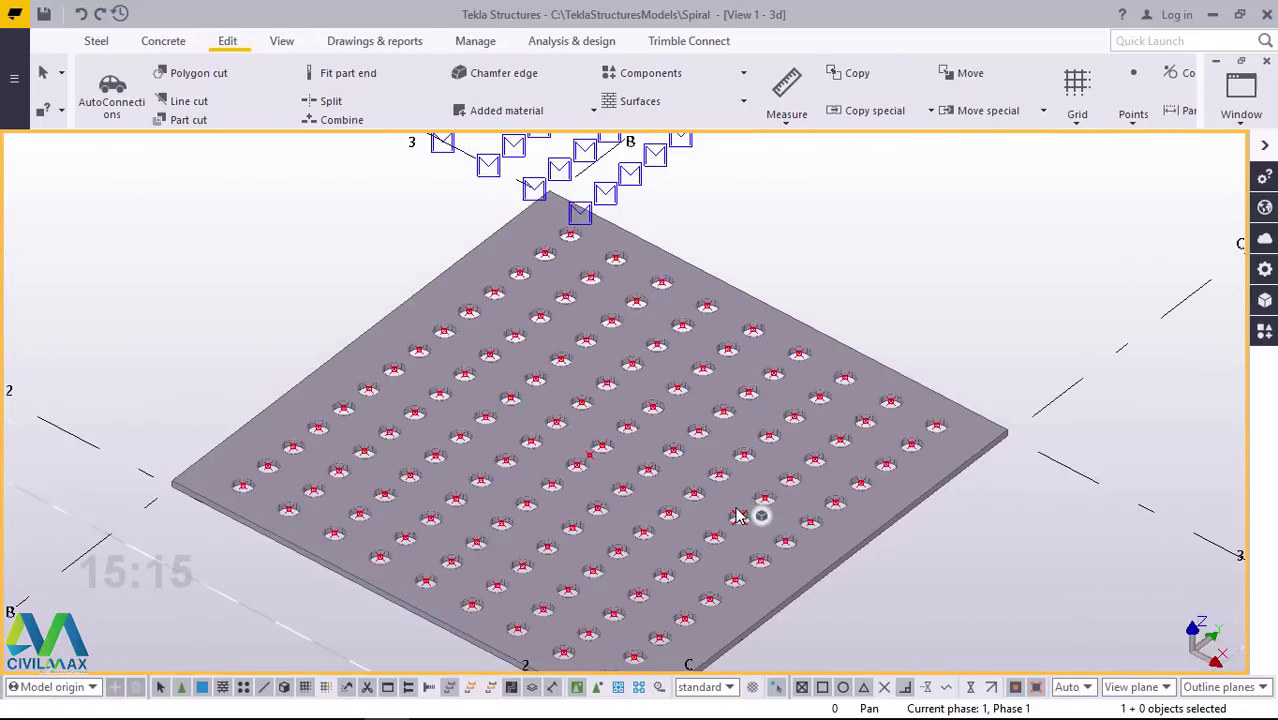
click(738, 394)
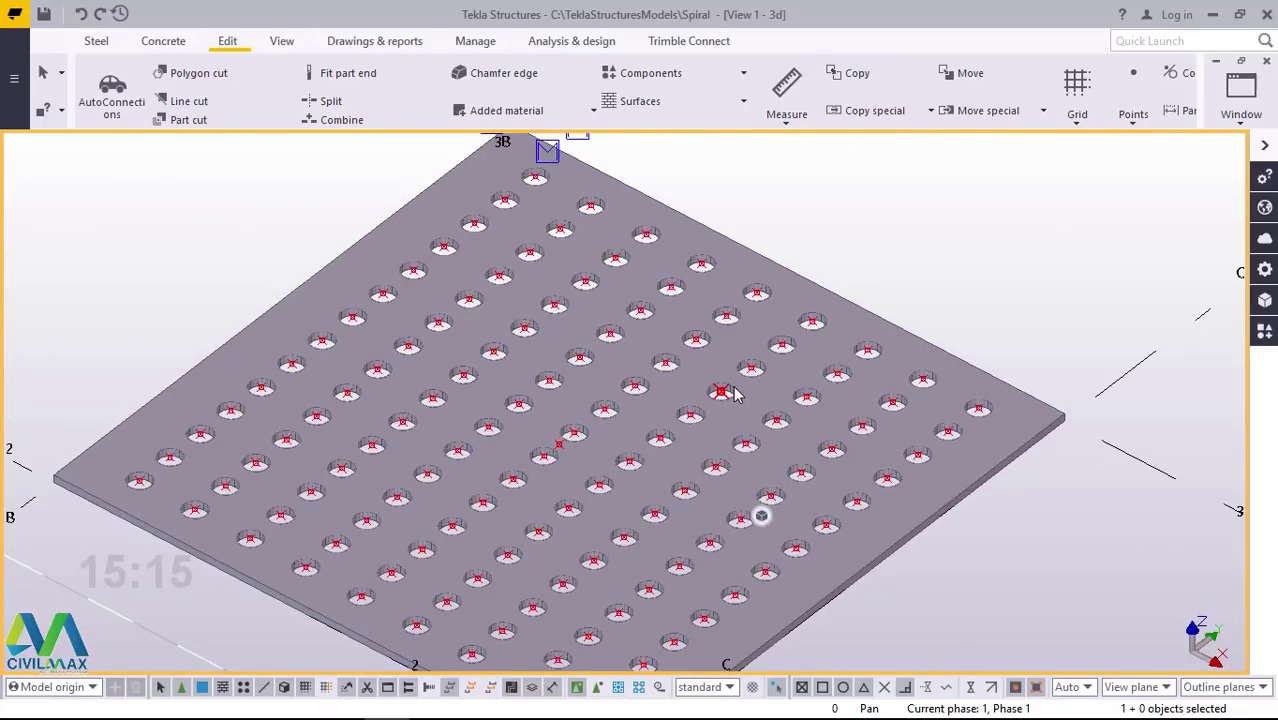
ctrl+middle_drag(735, 395, 720, 505)
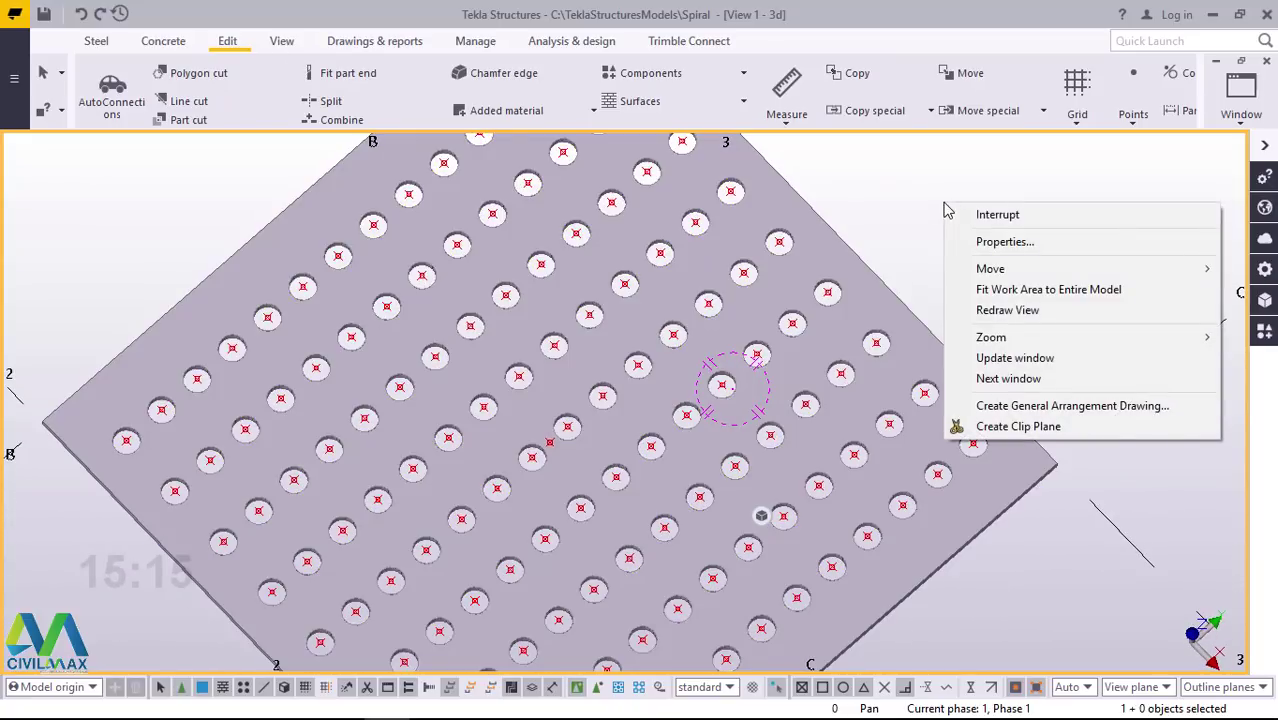
click(1016, 314)
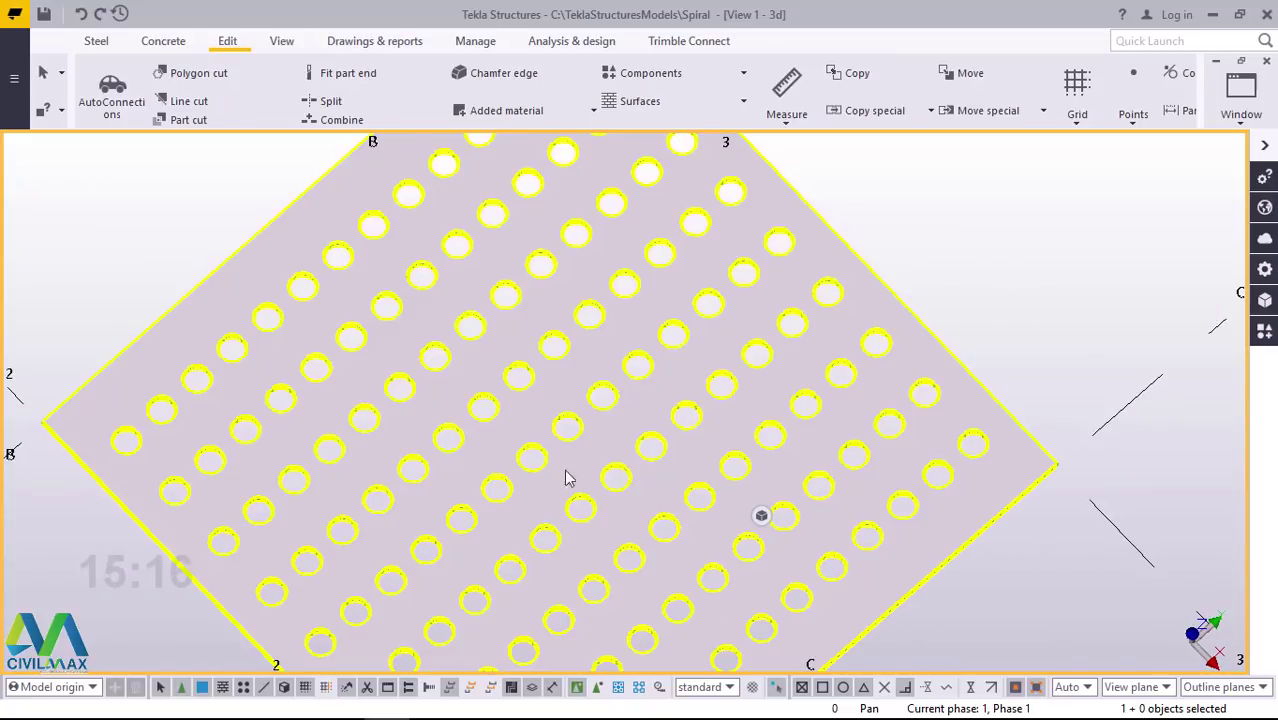
- Inspect the cleaned hole grid in 3D and switch the view to the plane view
scroll(616, 437, down, 5)
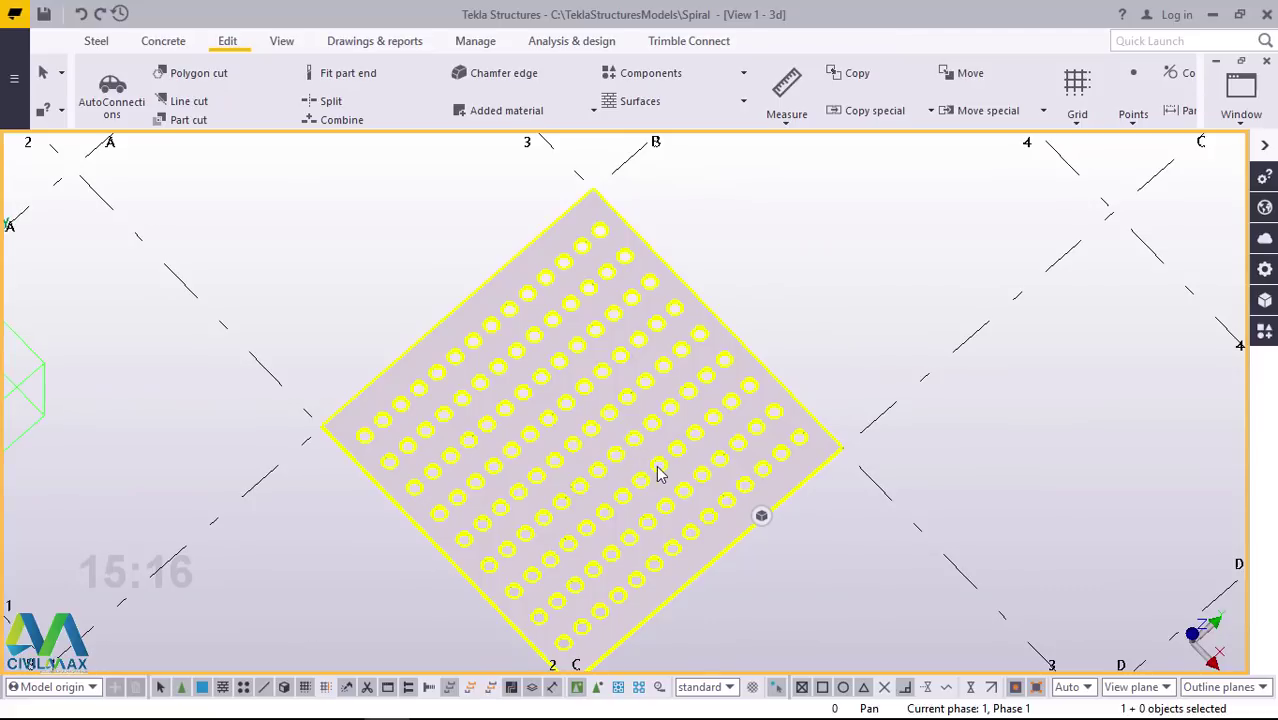
ctrl+middle_drag(639, 419, 628, 380)
scroll(560, 470, up, 5)
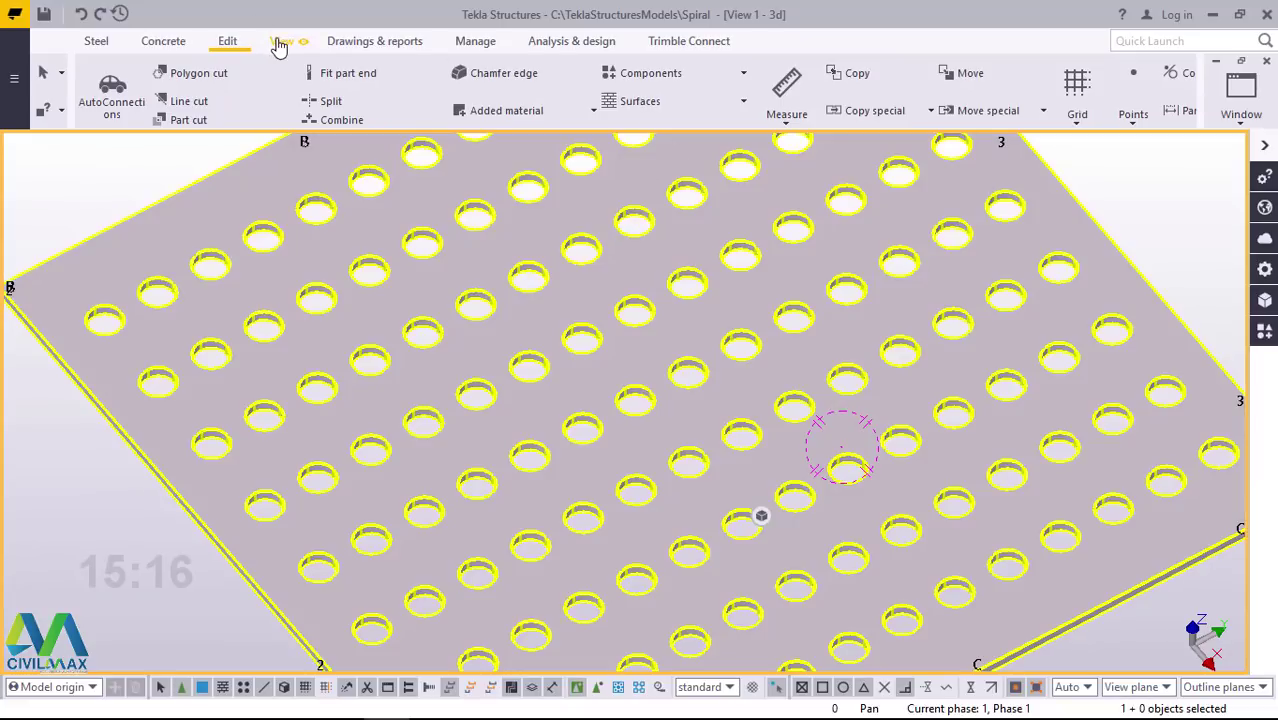
click(281, 41)
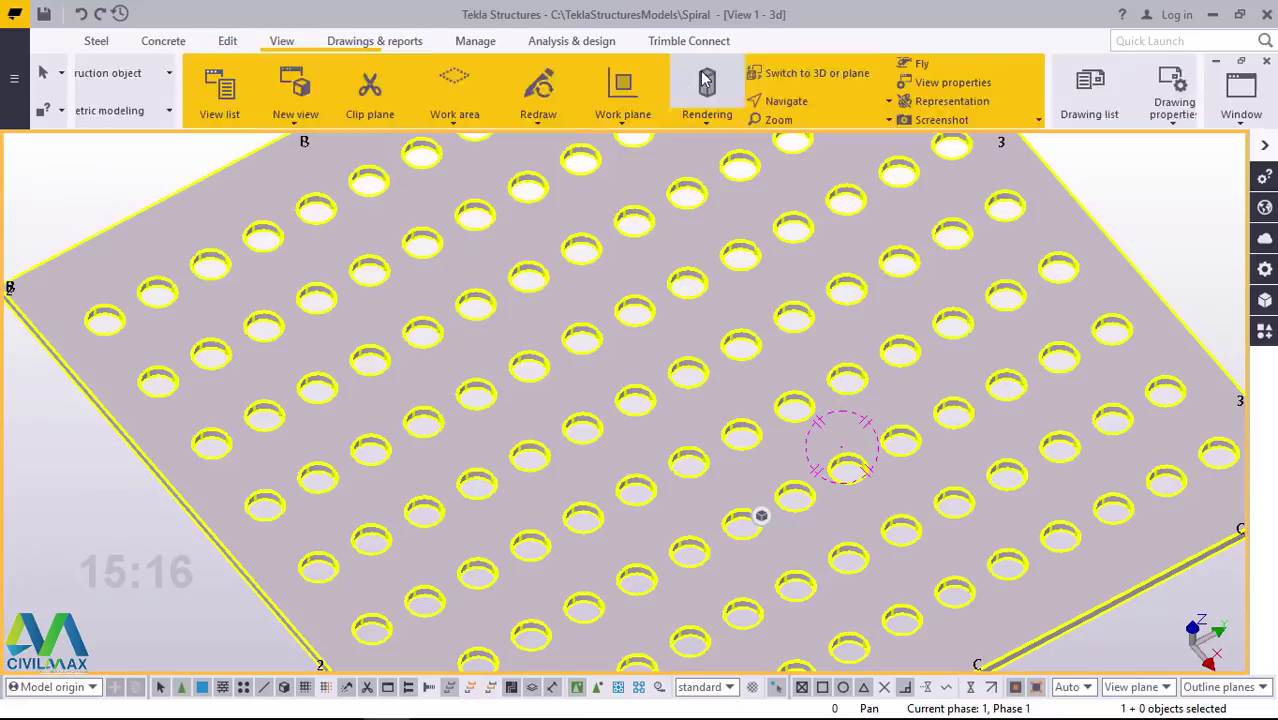
click(745, 74)
scroll(610, 430, up, 4)
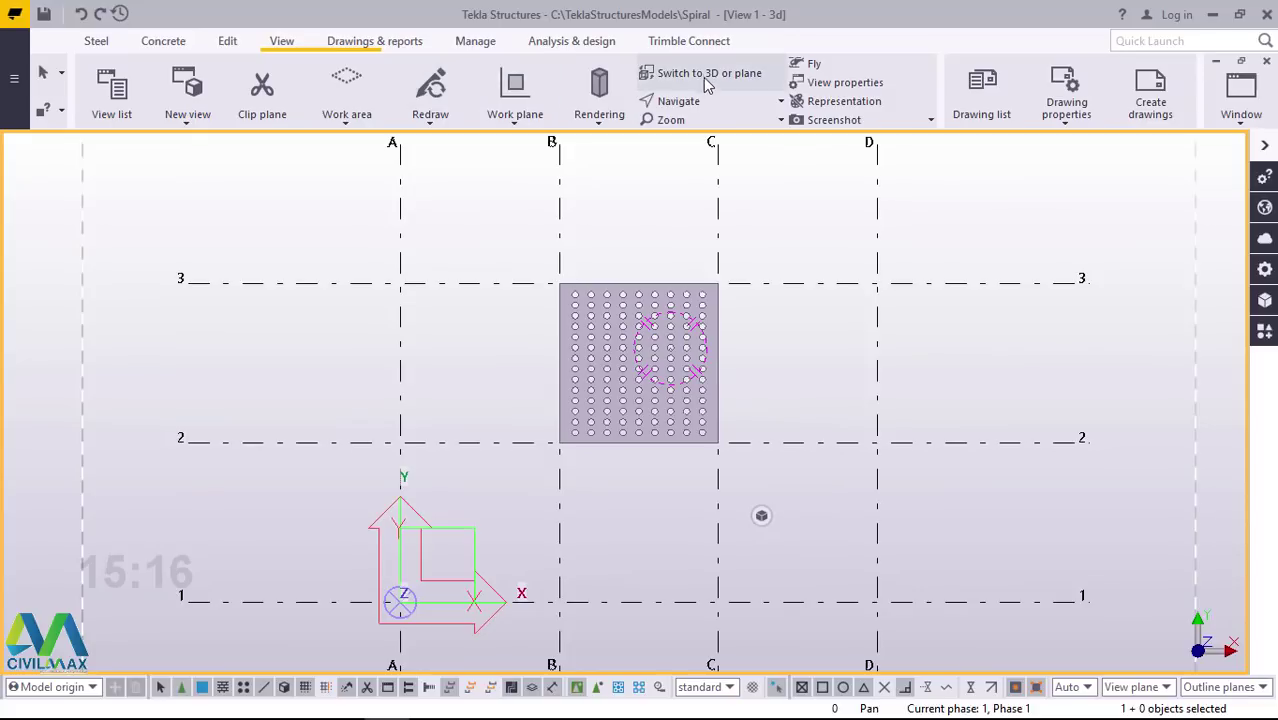
- Examine the layout of the hole grid across the contour plate between grid lines B–C and 2–3
scroll(662, 256, up, 4)
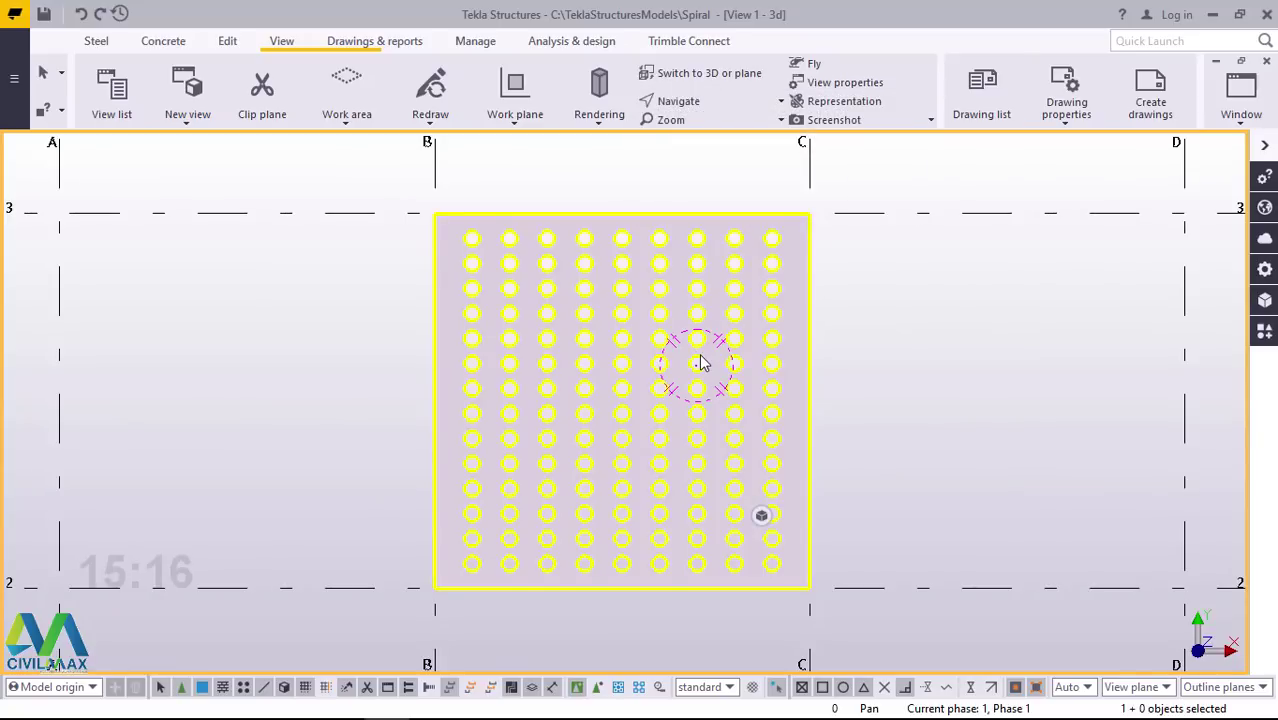
scroll(690, 370, up, 3)
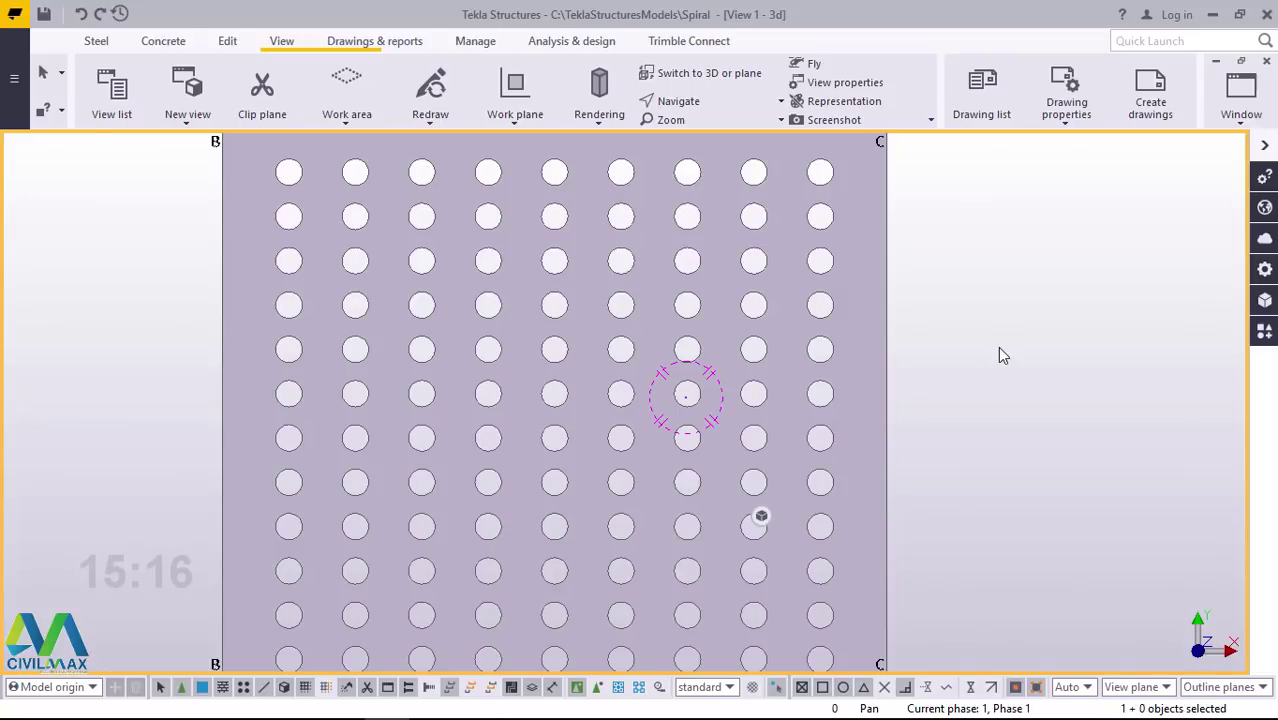
scroll(780, 420, down, 2)
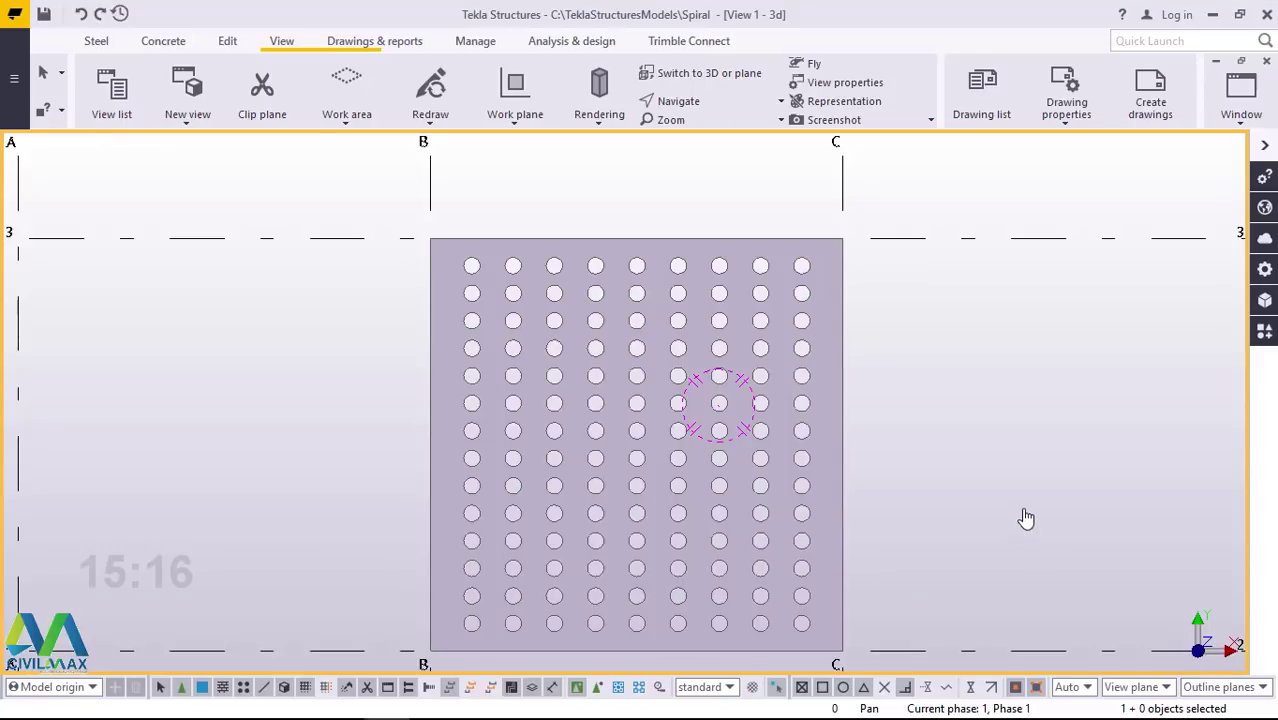
scroll(728, 568, up, 2)
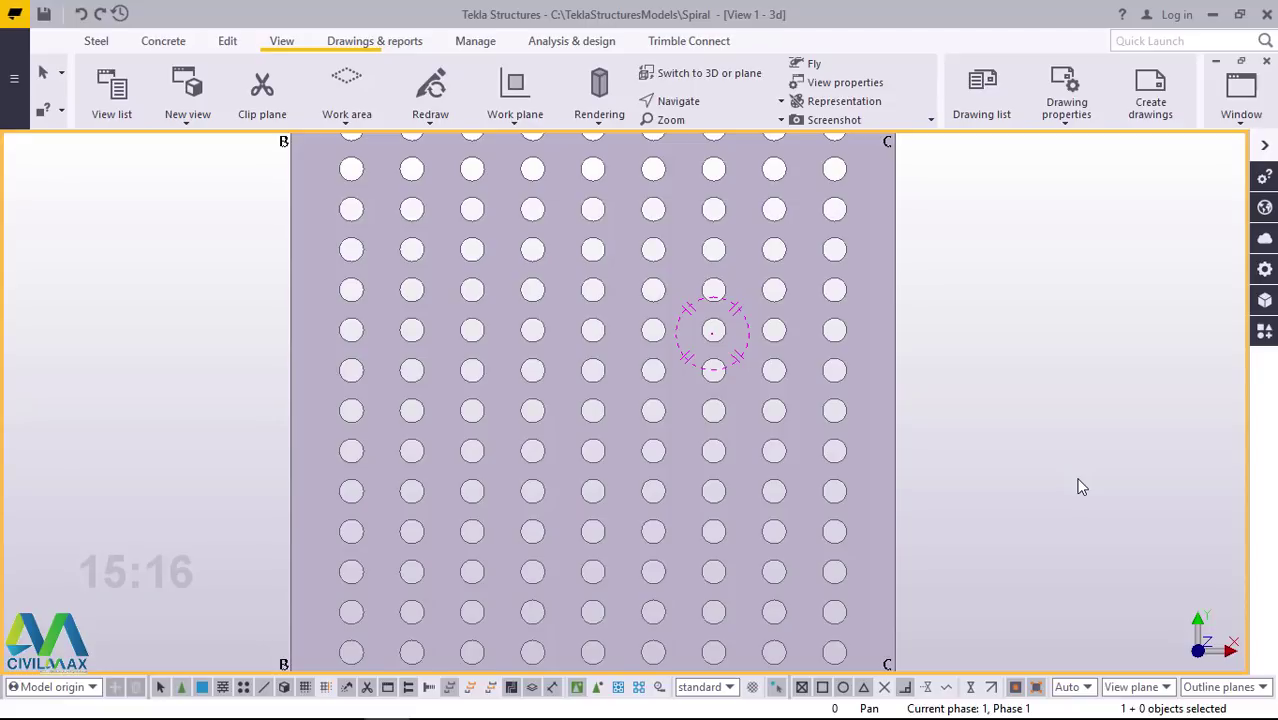
scroll(790, 502, down, 2)
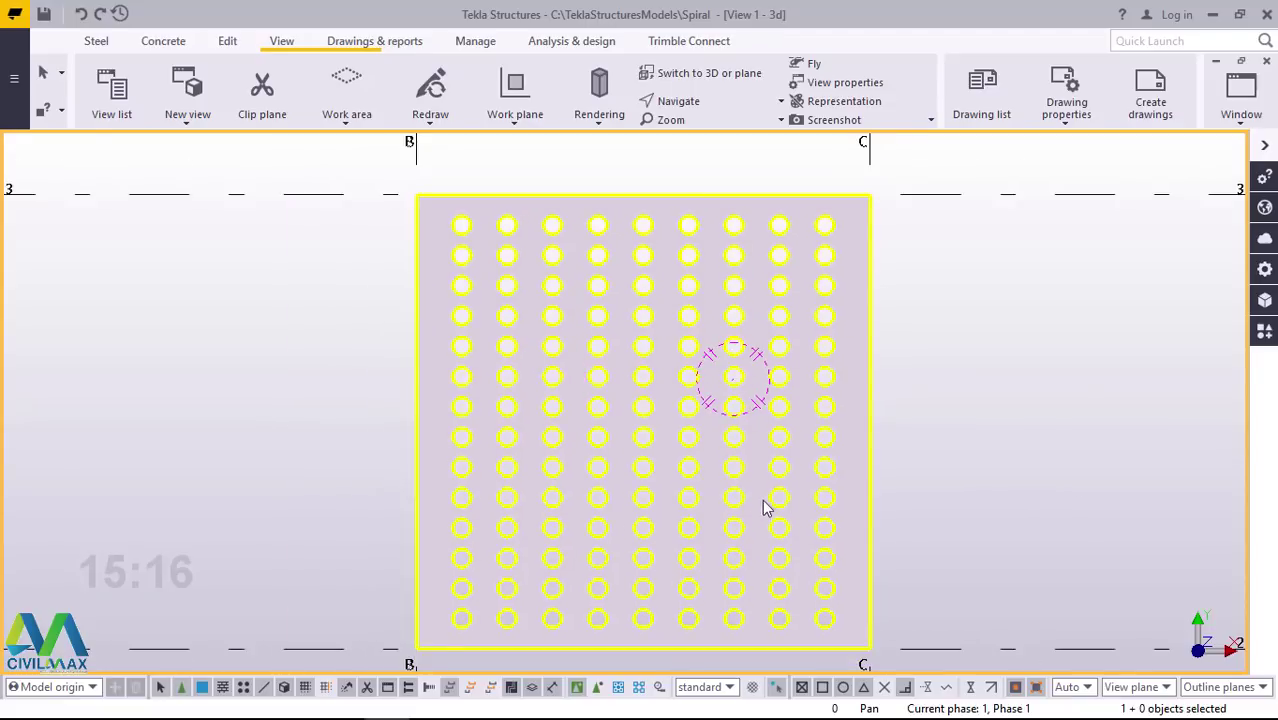
scroll(810, 494, up, 2)
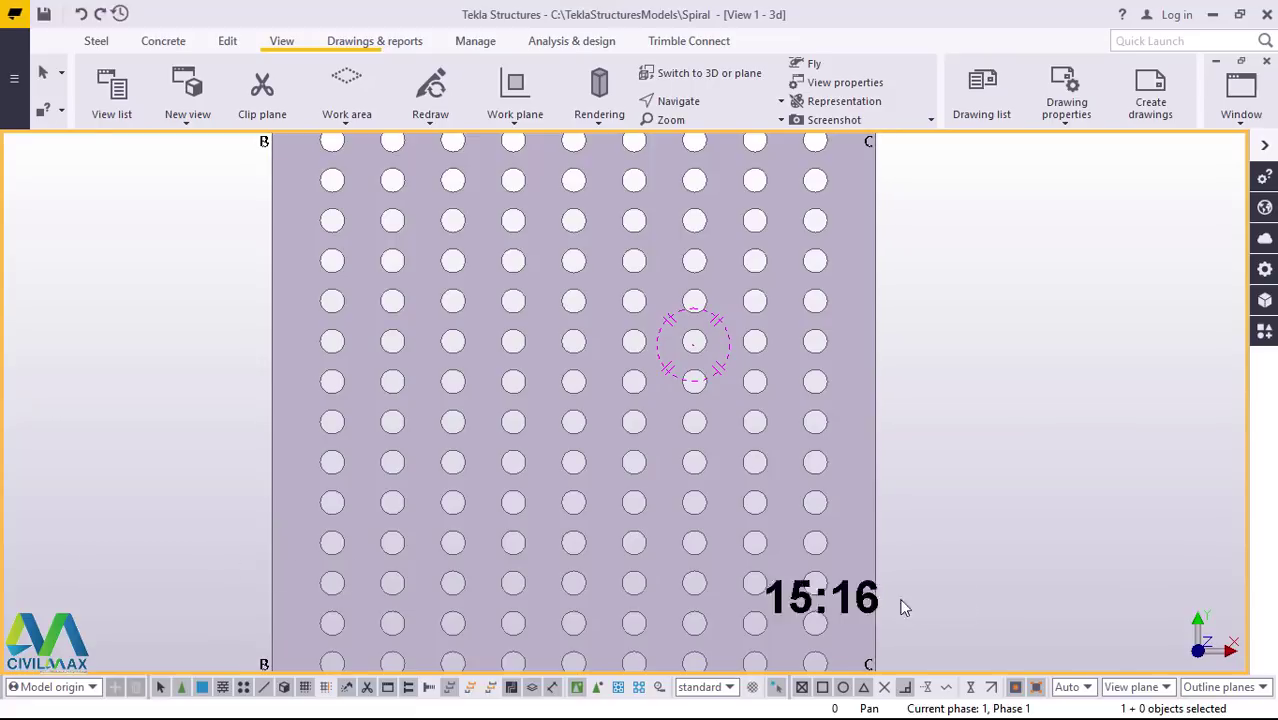
scroll(498, 531, down, 4)
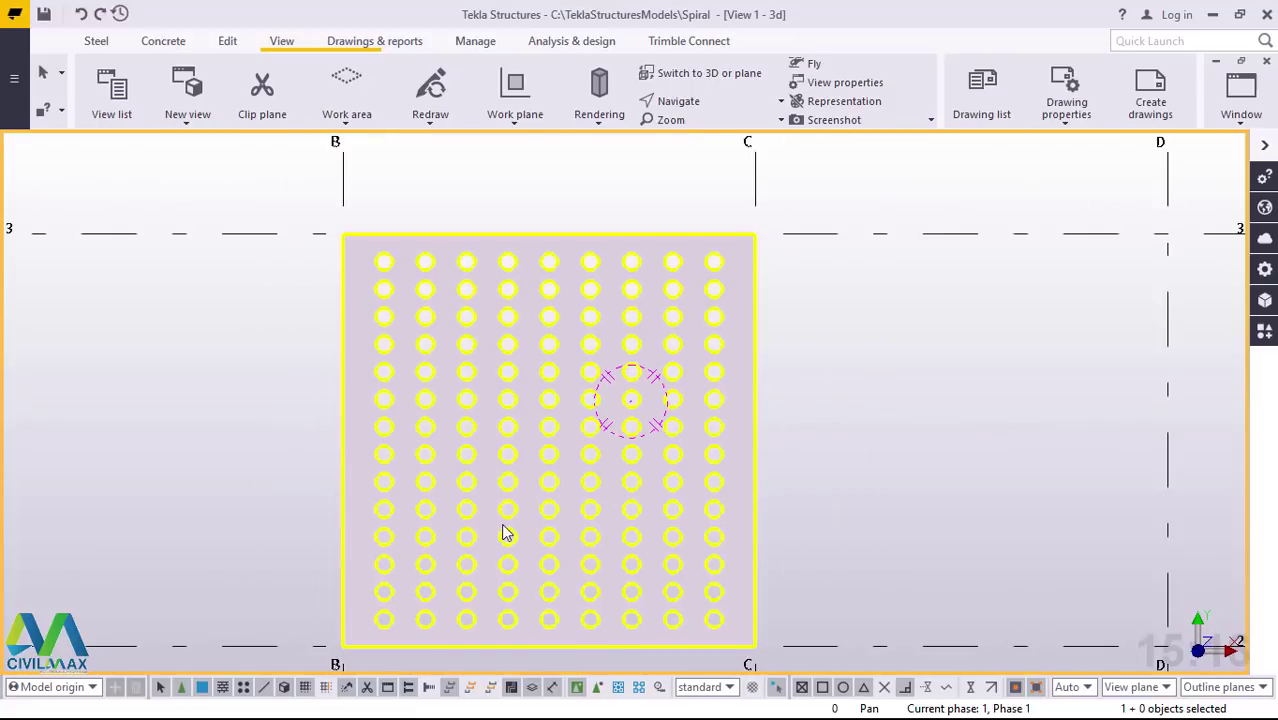
scroll(520, 578, up, 3)
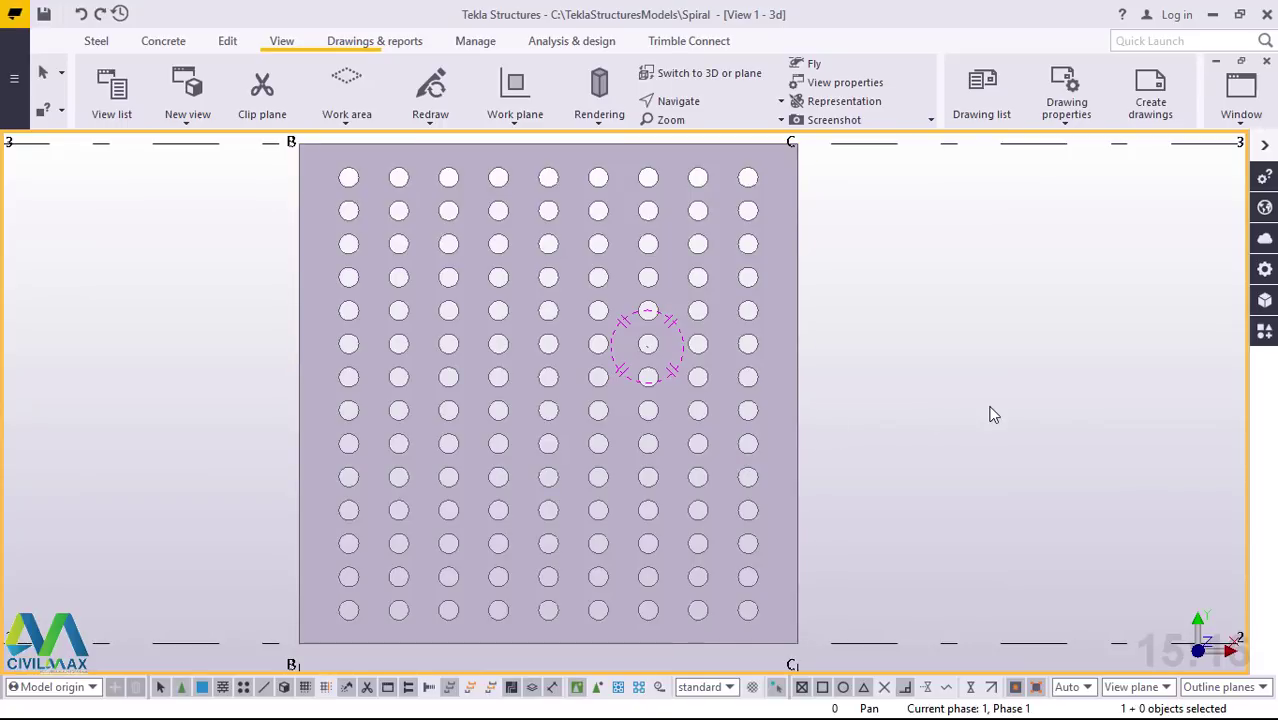
scroll(605, 240, up, 1)
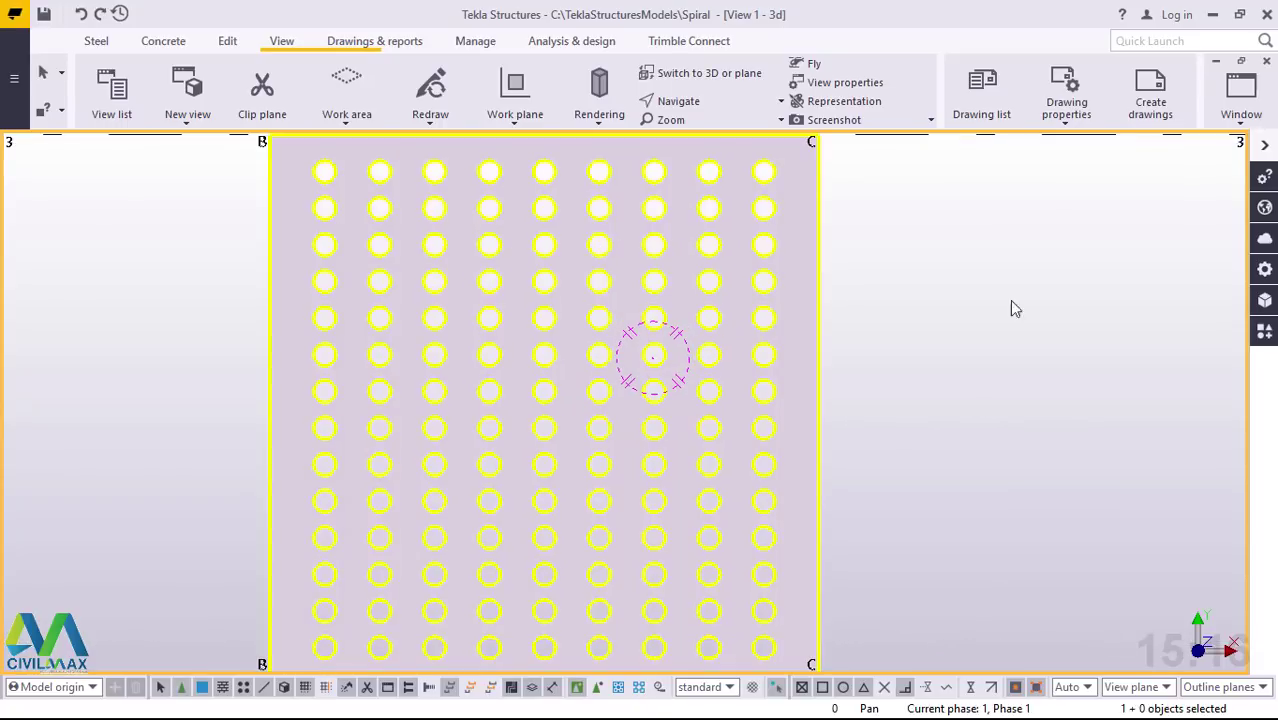